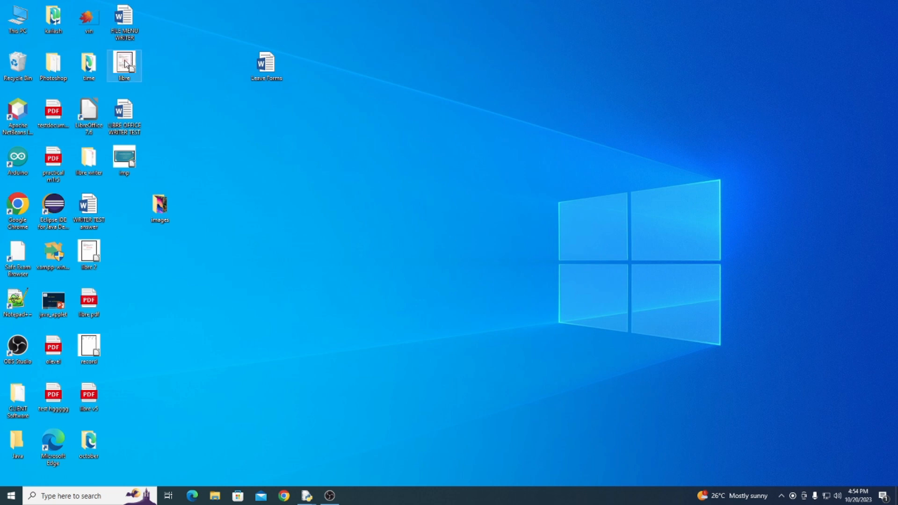
# Open the desktop document libre in LibreOffice Writer and view the Track Changes commands
pyautogui.doubleClick(126, 62)
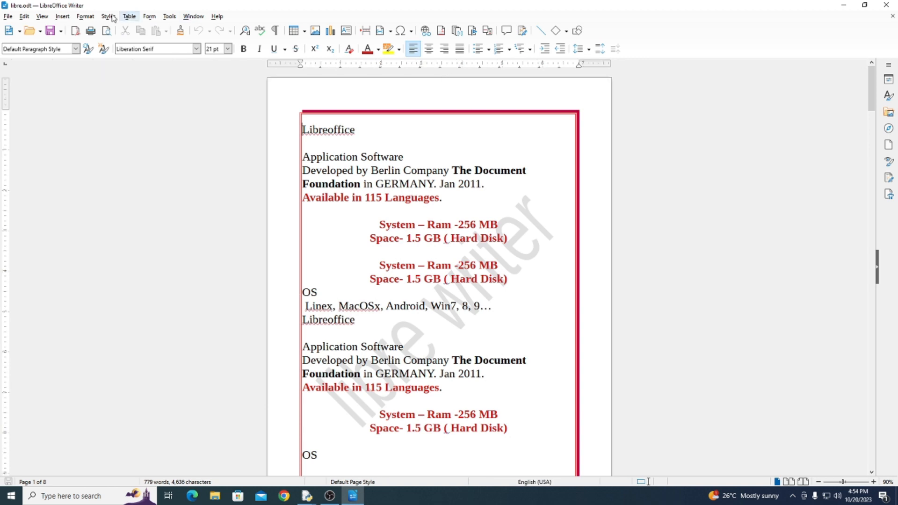
pyautogui.click(24, 16)
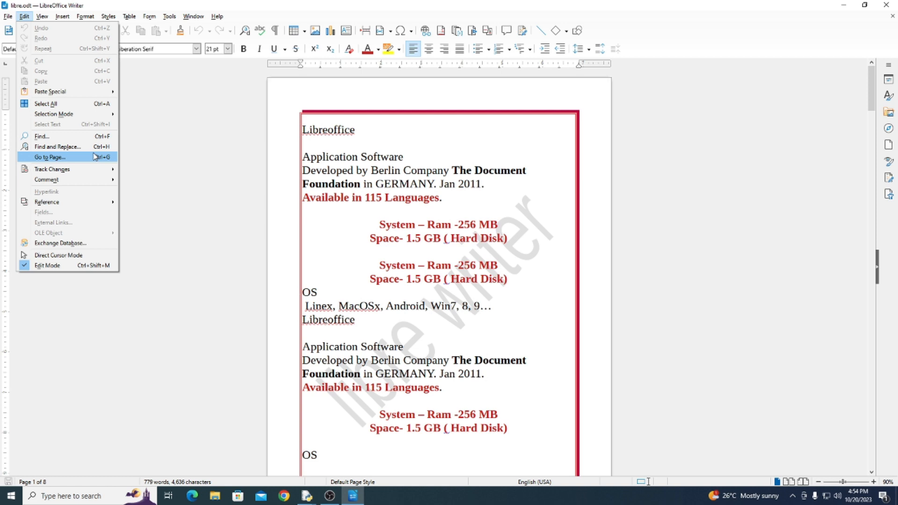
pyautogui.moveTo(58, 171)
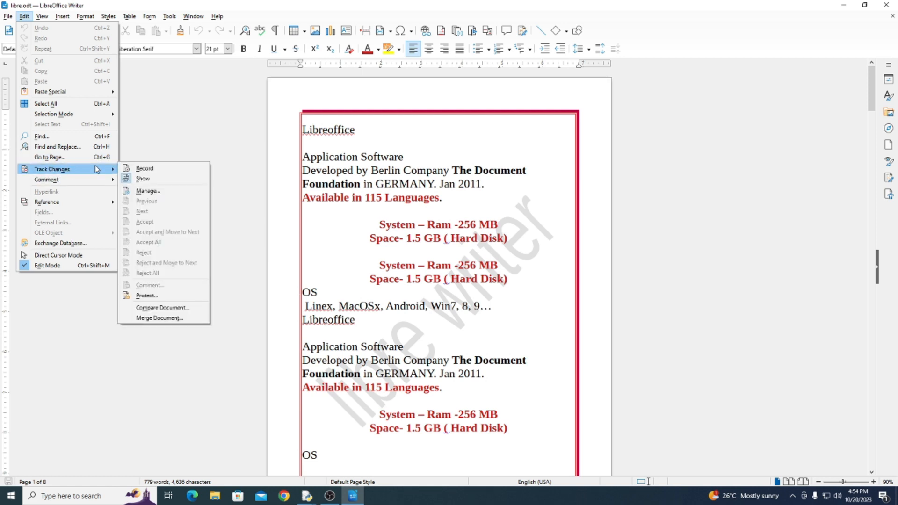
pyautogui.click(327, 174)
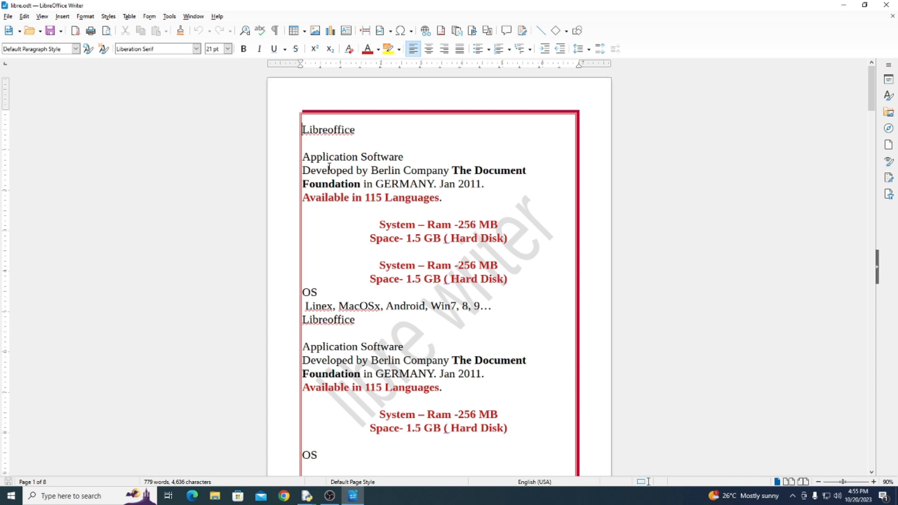
pyautogui.moveTo(398, 157); pyautogui.dragTo(373, 157)
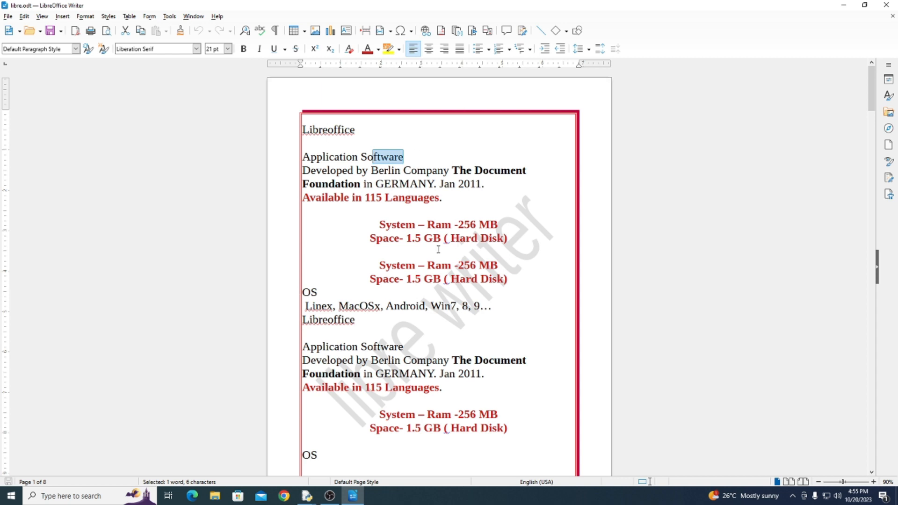
pyautogui.scroll(-3, 440, 253)
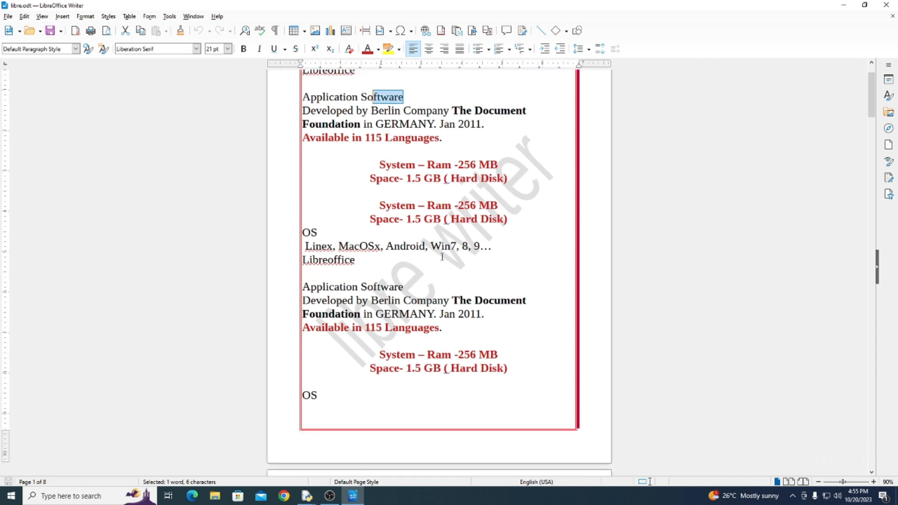
pyautogui.scroll(-15, 442, 257)
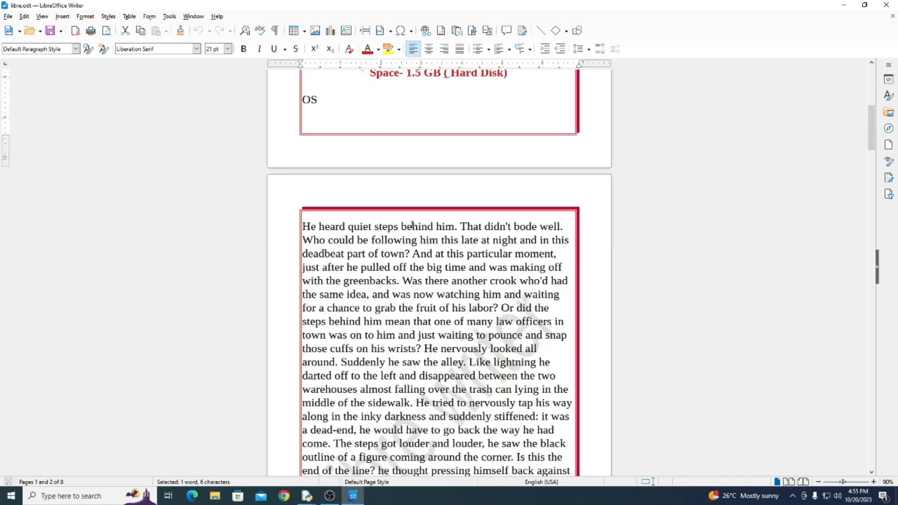
pyautogui.click(26, 19)
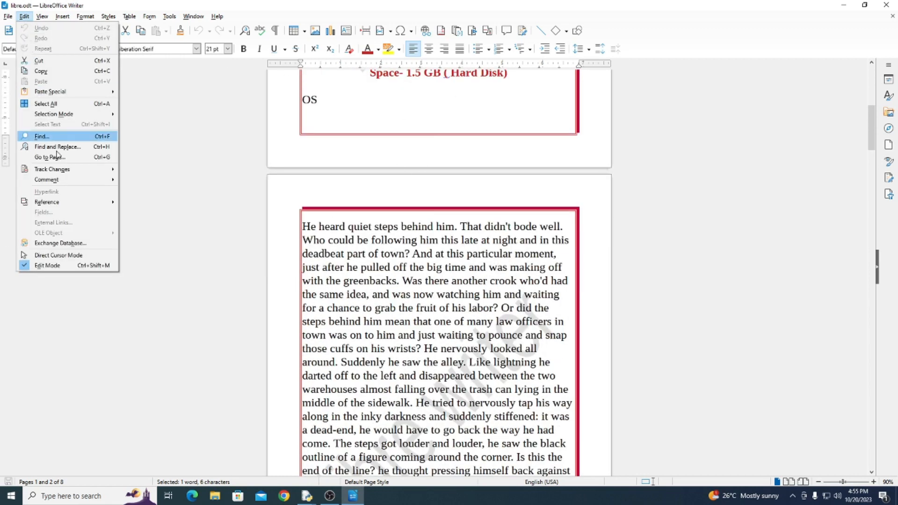
pyautogui.moveTo(70, 171)
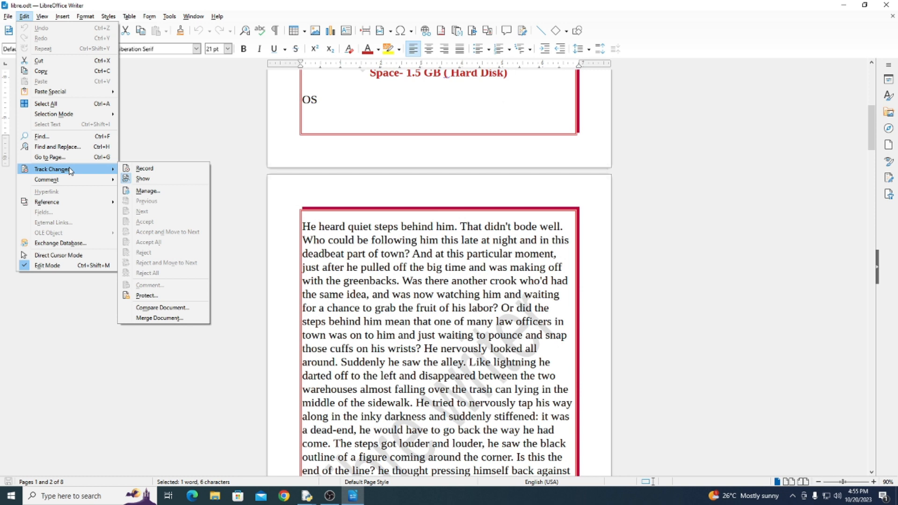
pyautogui.click(426, 229)
# Delete "That didn't" from the first line of page 2 and undo the deletion
pyautogui.moveTo(459, 227); pyautogui.dragTo(512, 226)
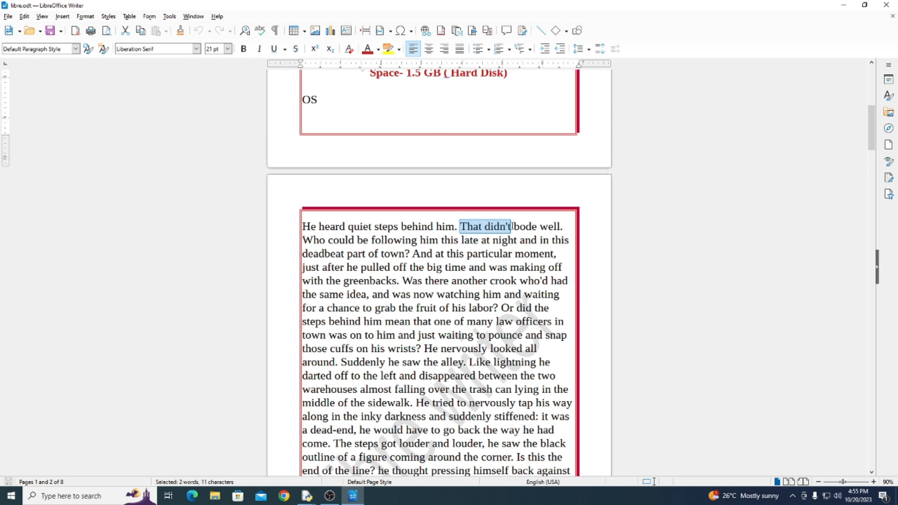
pyautogui.press('Delete')
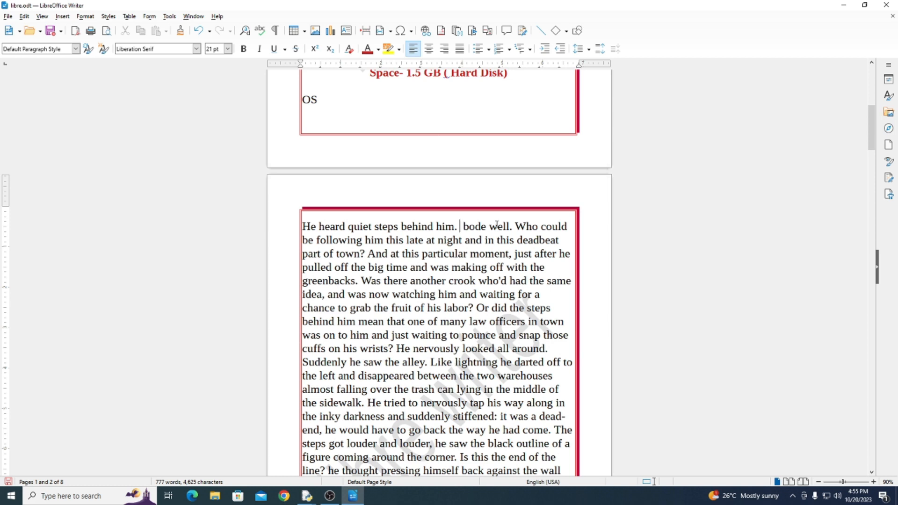
pyautogui.hotkey('ctrl', 'z')
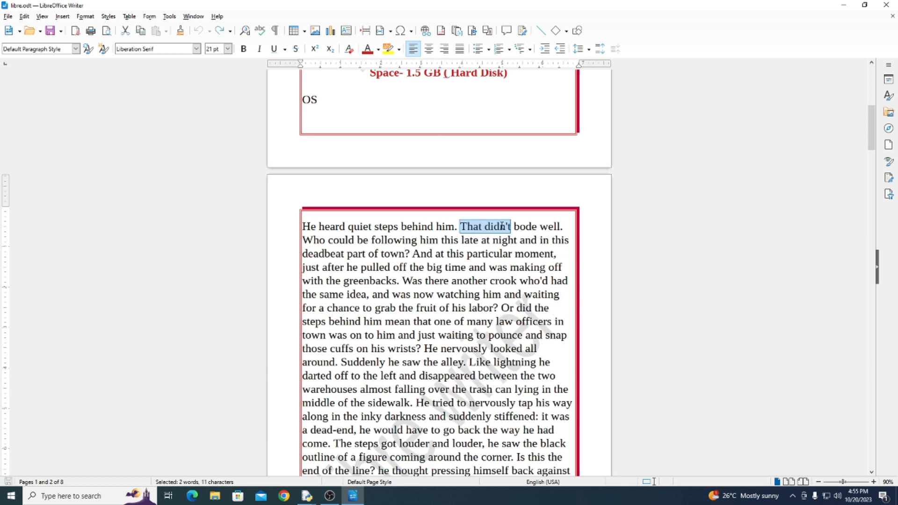
# Place the text cursor before "bode" in page 2's first line and turn on recording of tracked changes
pyautogui.click(513, 226)
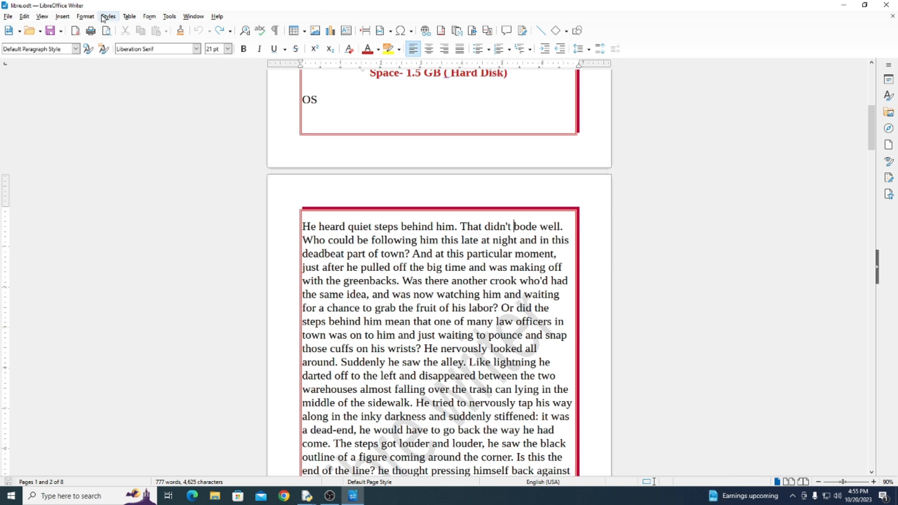
pyautogui.scroll(3, 439, 160)
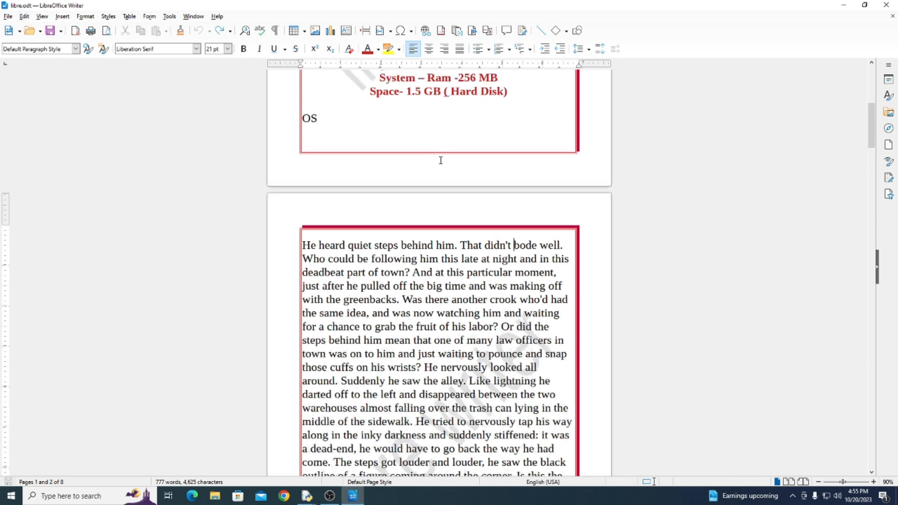
pyautogui.click(24, 16)
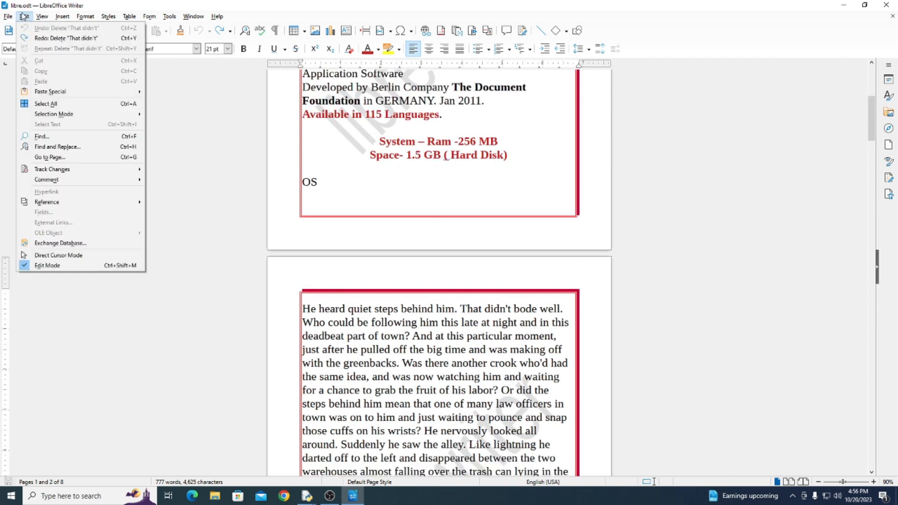
pyautogui.moveTo(87, 169)
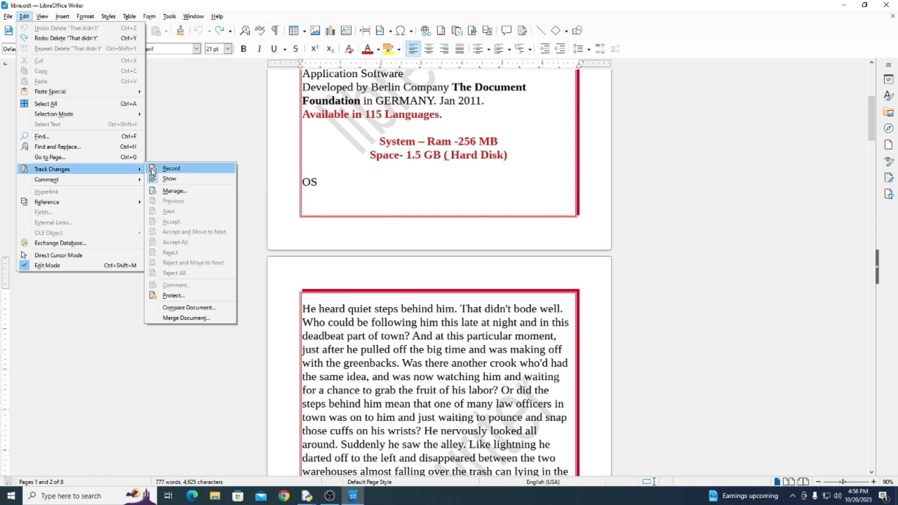
pyautogui.click(185, 169)
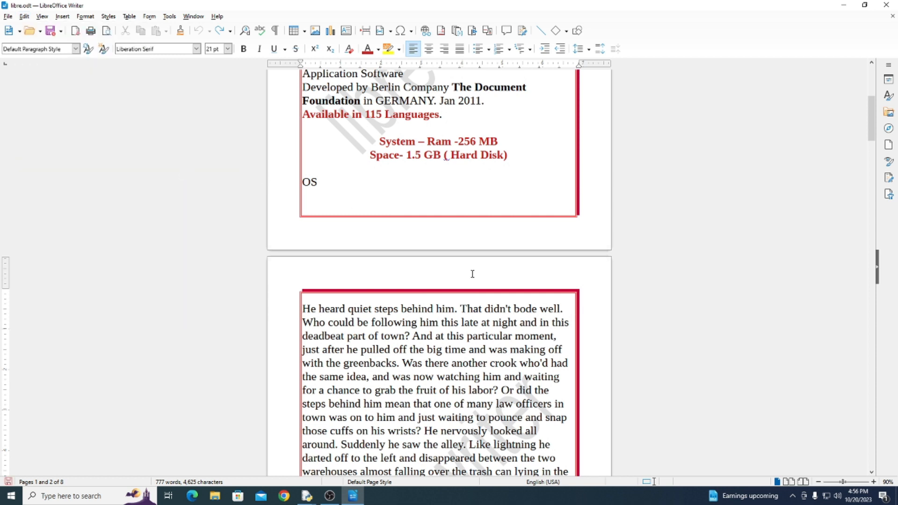
# Insert the words "word file" before "bode" at the start of page 2's paragraph
pyautogui.write('hgh')
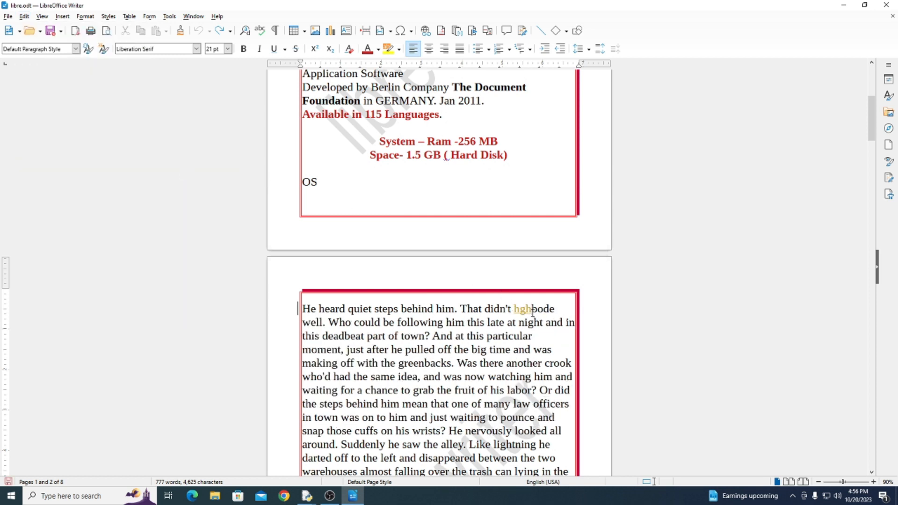
pyautogui.press('BackSpace')
pyautogui.press('BackSpace')
pyautogui.press('BackSpace')
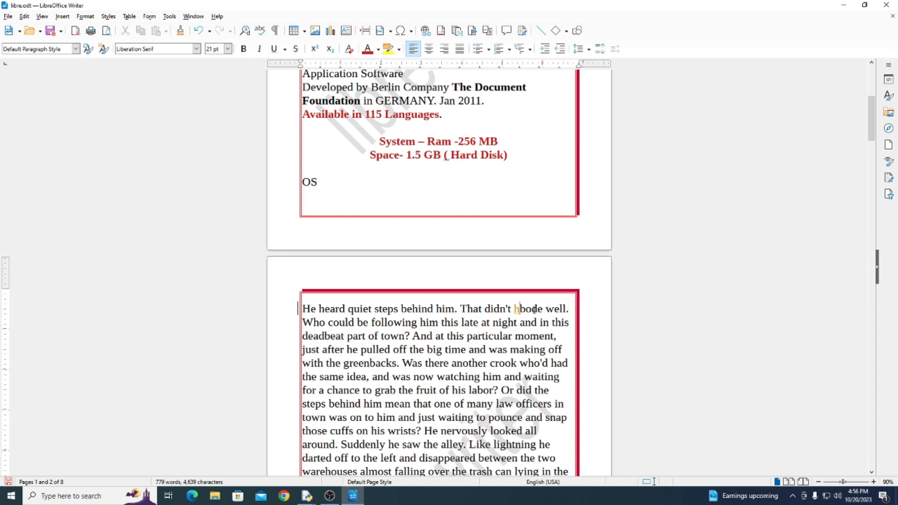
pyautogui.write('word ')
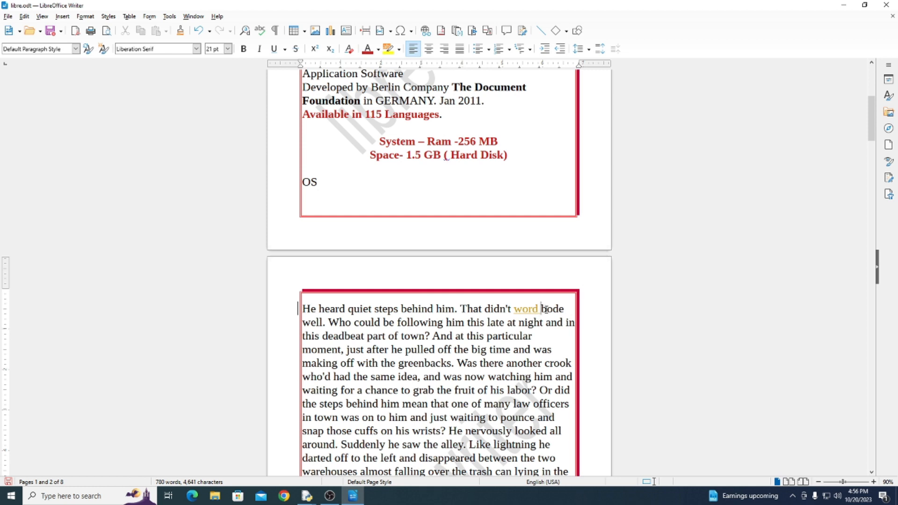
pyautogui.write('file')
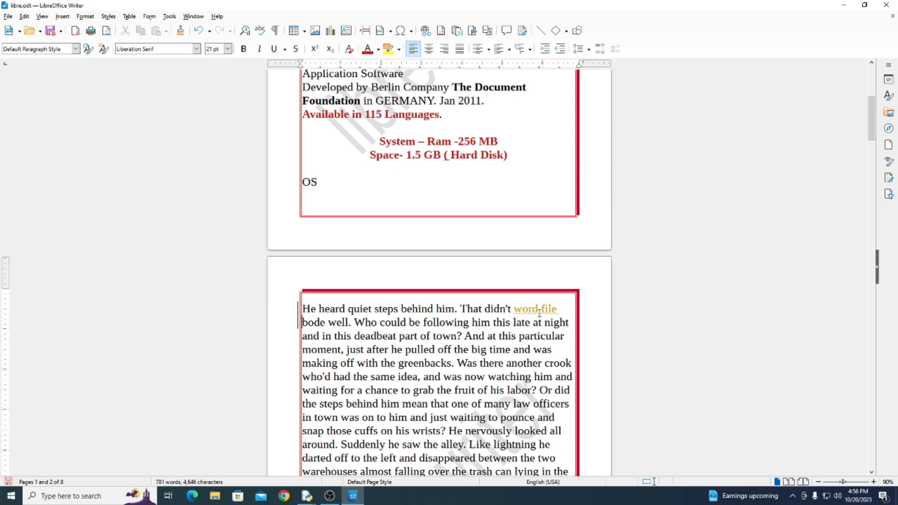
# Delete "part of town?" from page 2's paragraph and make "off the big" in the following line bold
pyautogui.moveTo(464, 336); pyautogui.dragTo(397, 337)
pyautogui.press('Delete')
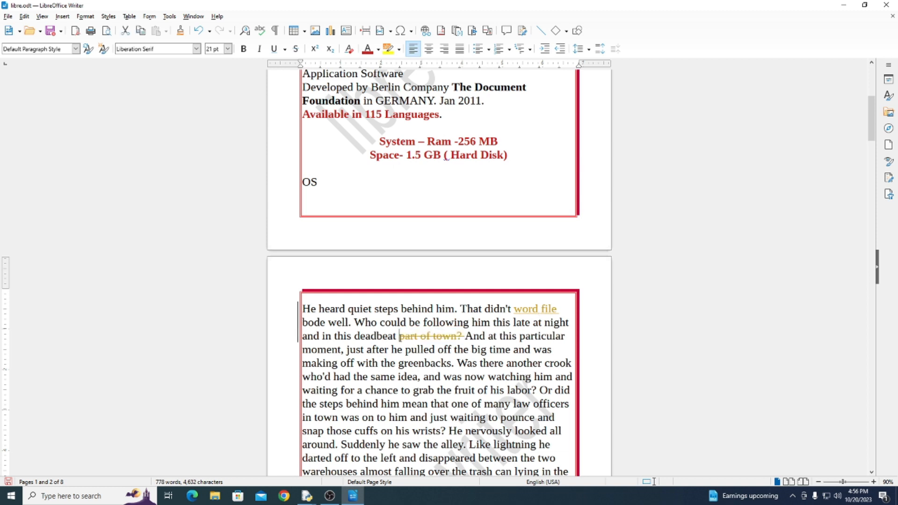
pyautogui.moveTo(486, 350); pyautogui.dragTo(438, 350)
pyautogui.click(468, 349)
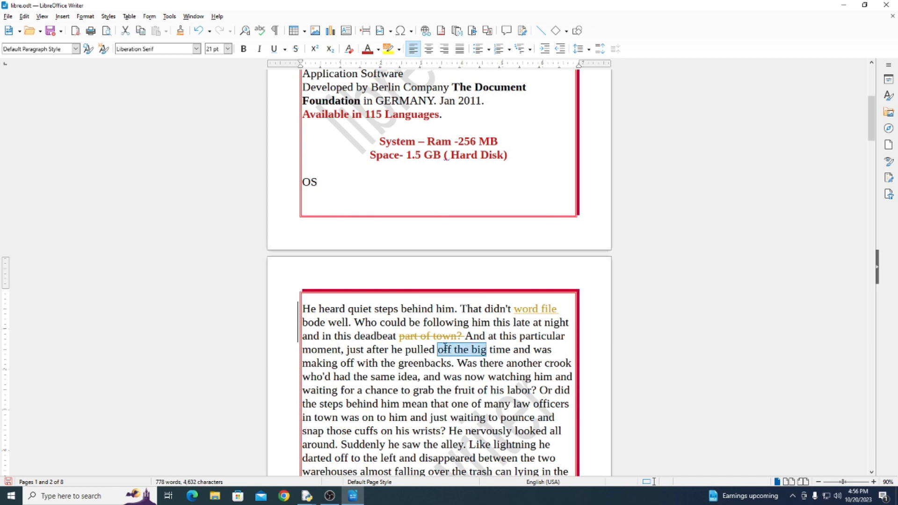
pyautogui.hotkey('ctrl', 'b')
pyautogui.click(490, 359)
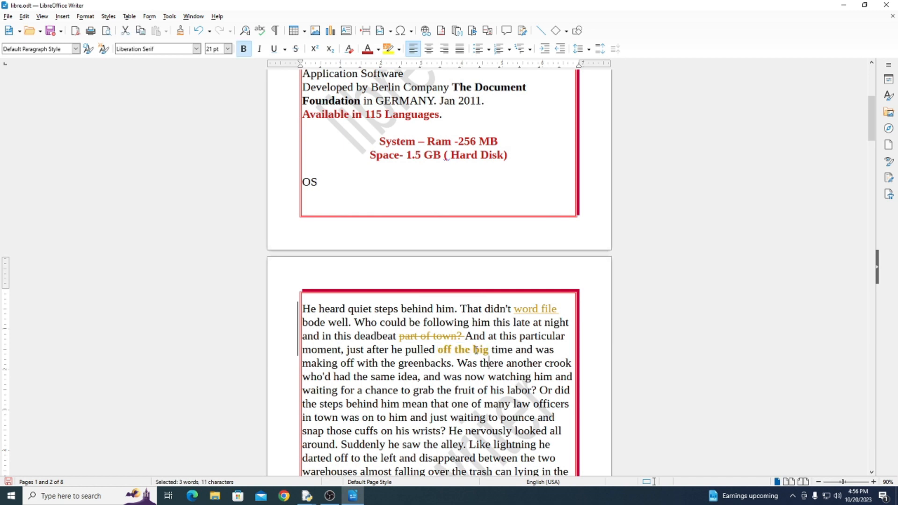
pyautogui.moveTo(476, 350)
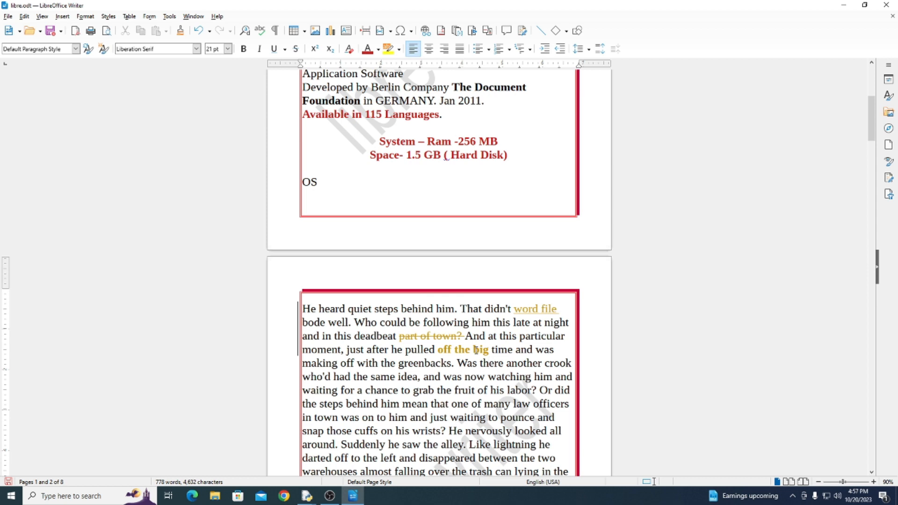
pyautogui.moveTo(489, 350); pyautogui.dragTo(438, 350)
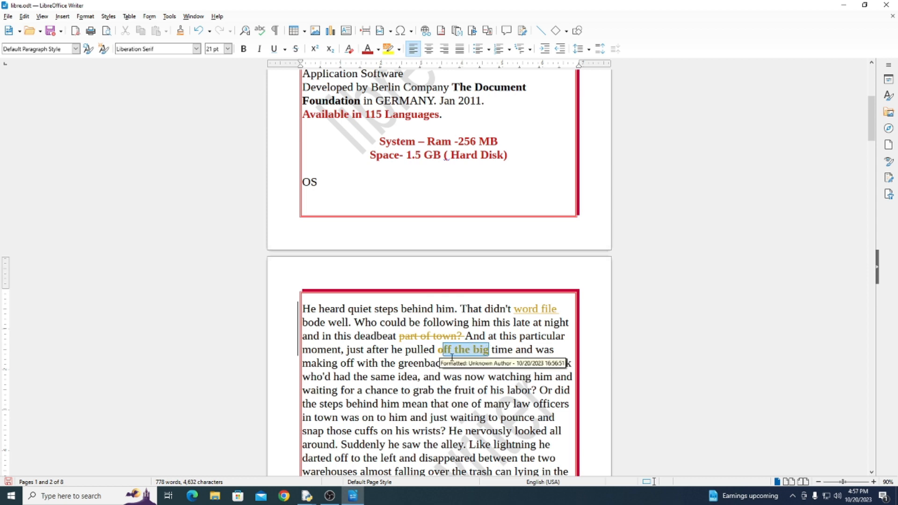
pyautogui.click(469, 377)
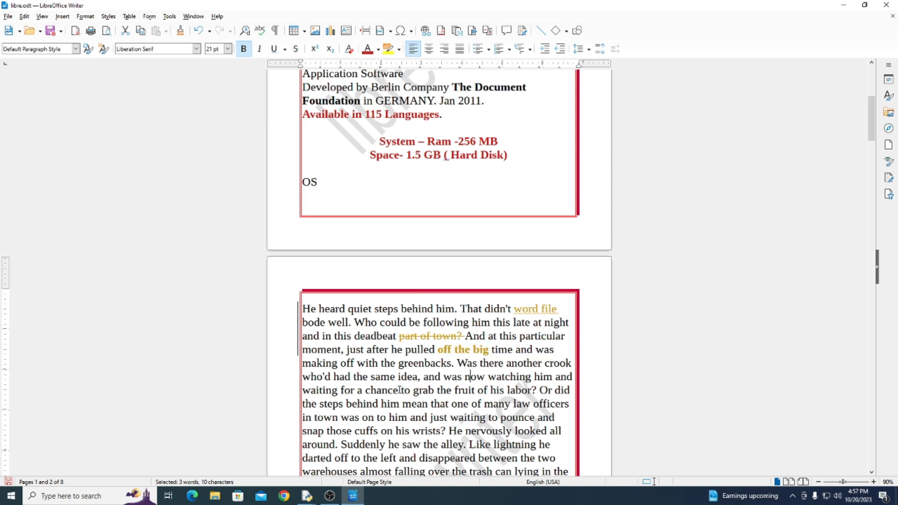
# Replace "ad the sa" in "who'd had the same idea" with the text "hgjhggj"
pyautogui.moveTo(337, 377); pyautogui.dragTo(382, 376)
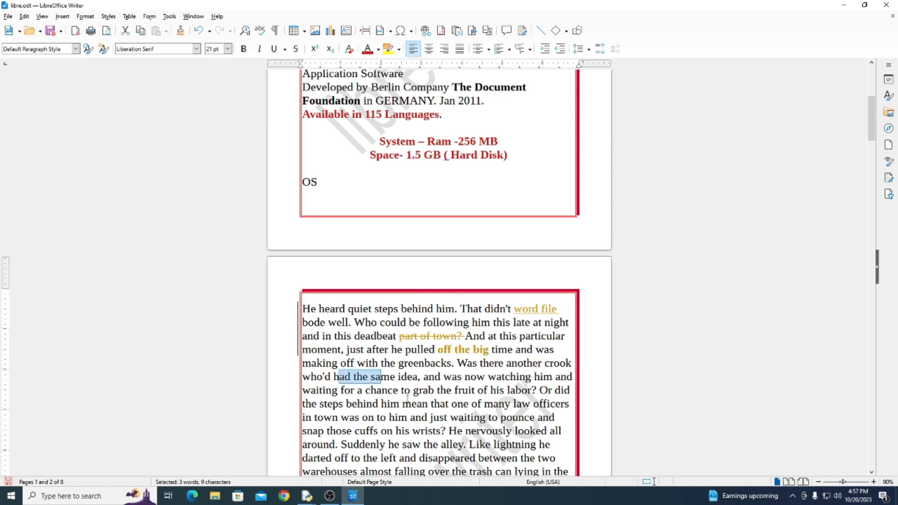
pyautogui.press('Delete')
pyautogui.write('hgjhggj')
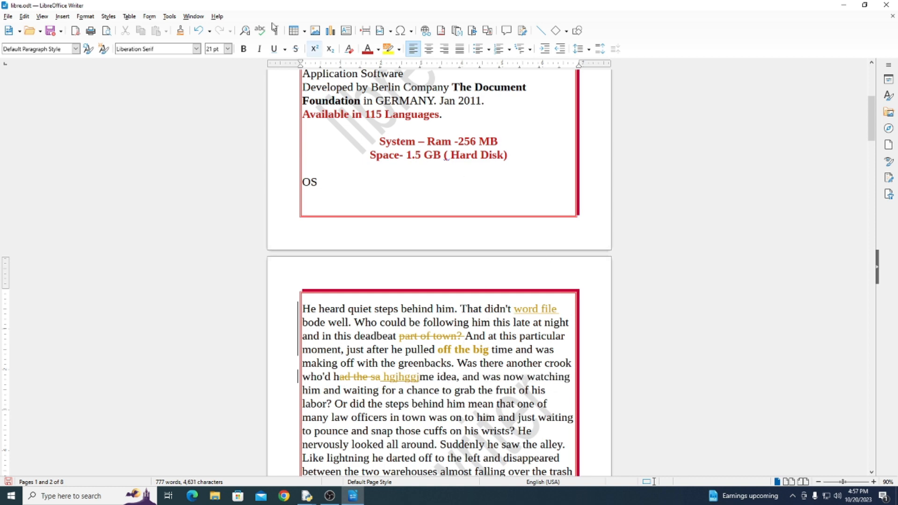
# Hide the tracked-change markup to preview the edited text, and show the markup again
pyautogui.click(24, 16)
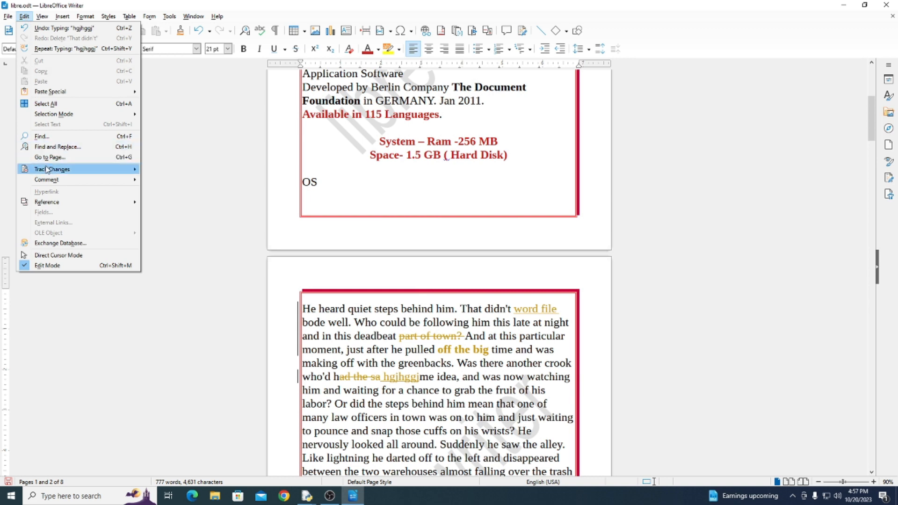
pyautogui.moveTo(49, 169)
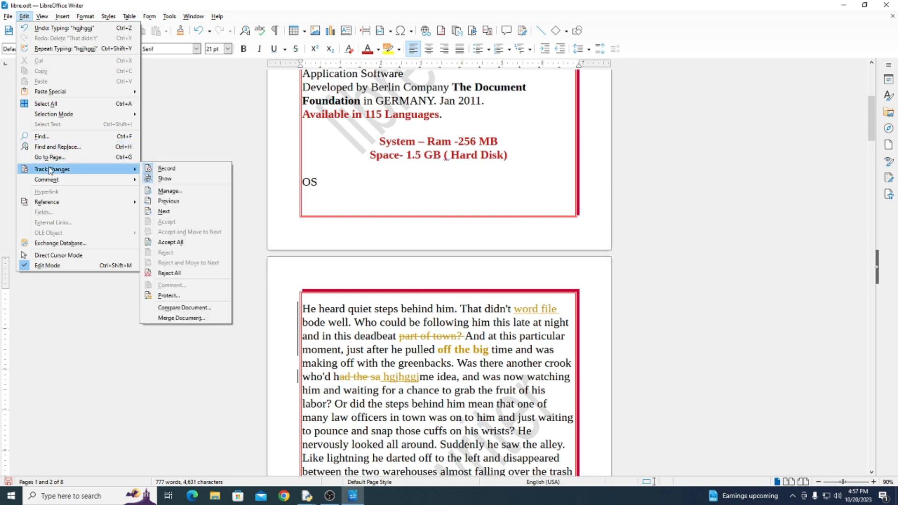
pyautogui.click(161, 179)
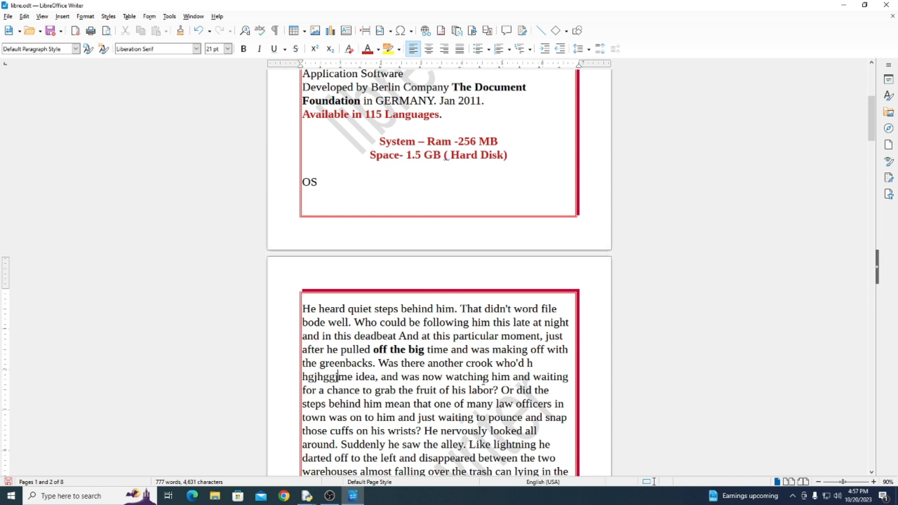
pyautogui.click(24, 16)
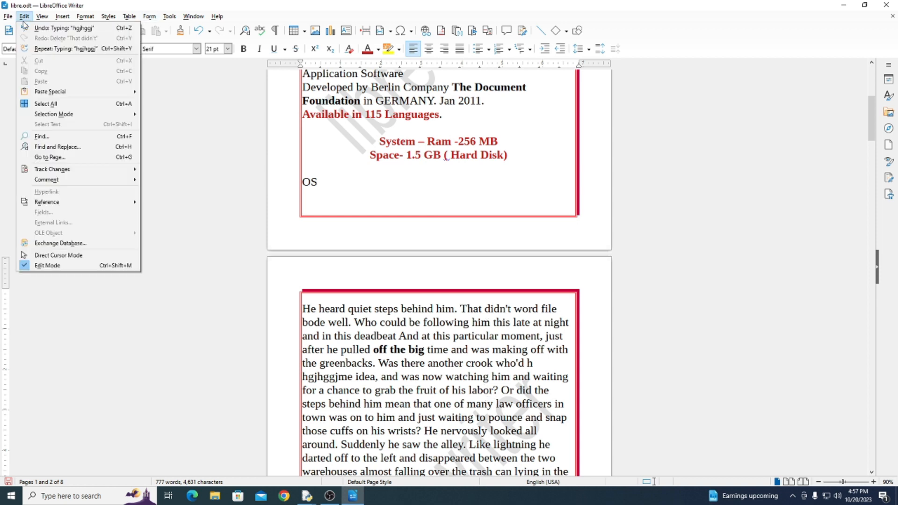
pyautogui.moveTo(135, 171)
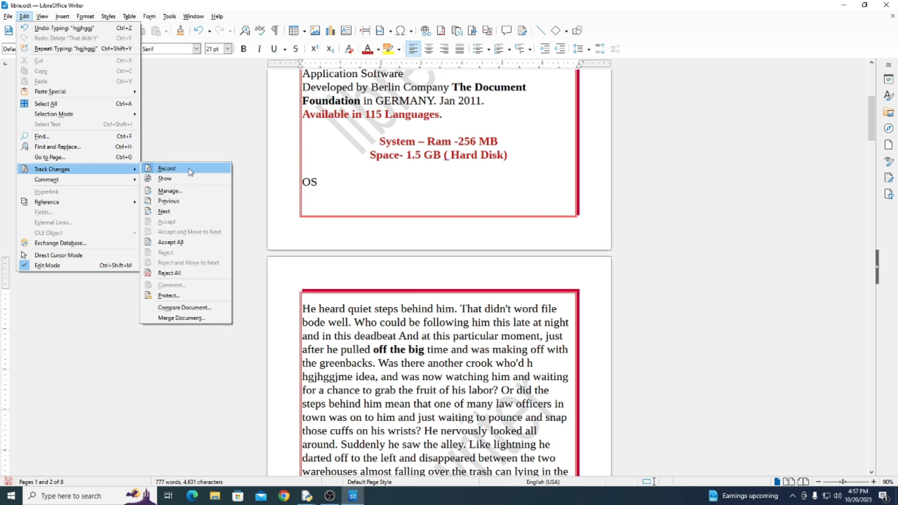
pyautogui.click(164, 179)
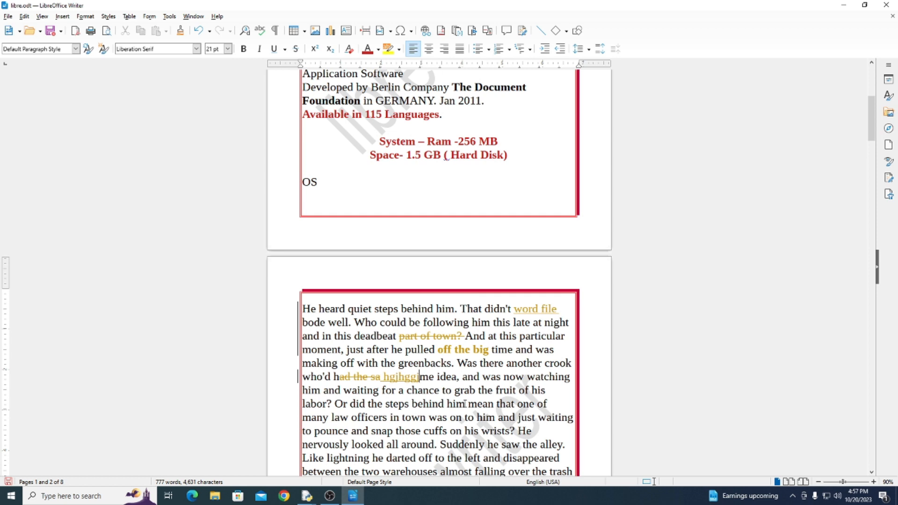
# Open the Manage Changes dialog beside the text and go through the recorded changes to locate each one in page 2's paragraph
pyautogui.click(24, 16)
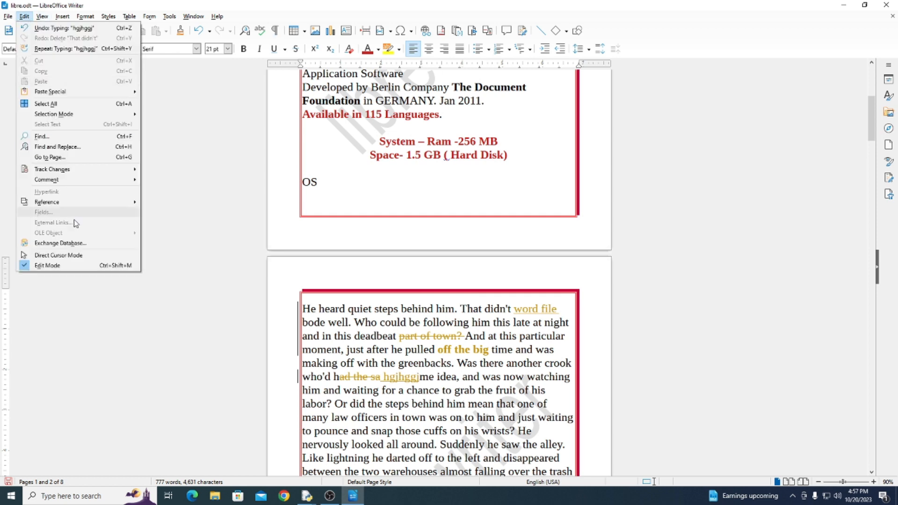
pyautogui.moveTo(70, 174)
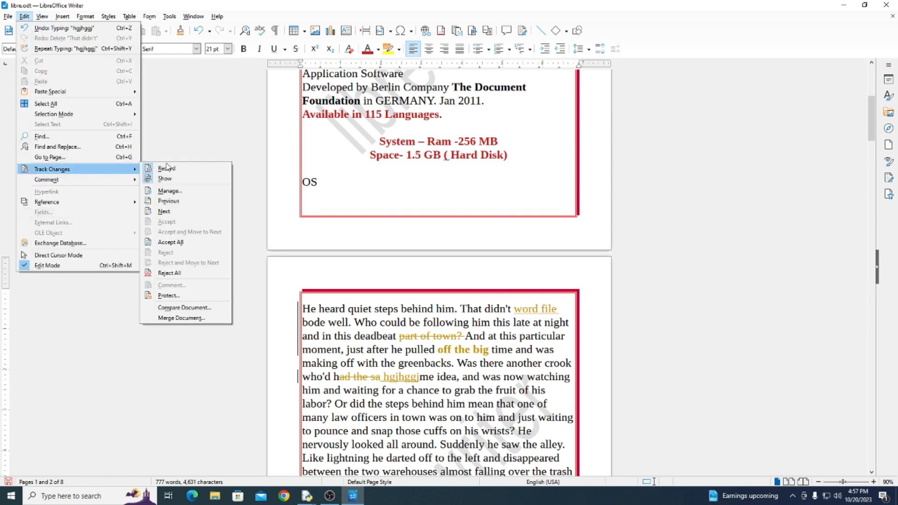
pyautogui.click(168, 191)
pyautogui.moveTo(465, 156); pyautogui.dragTo(693, 135)
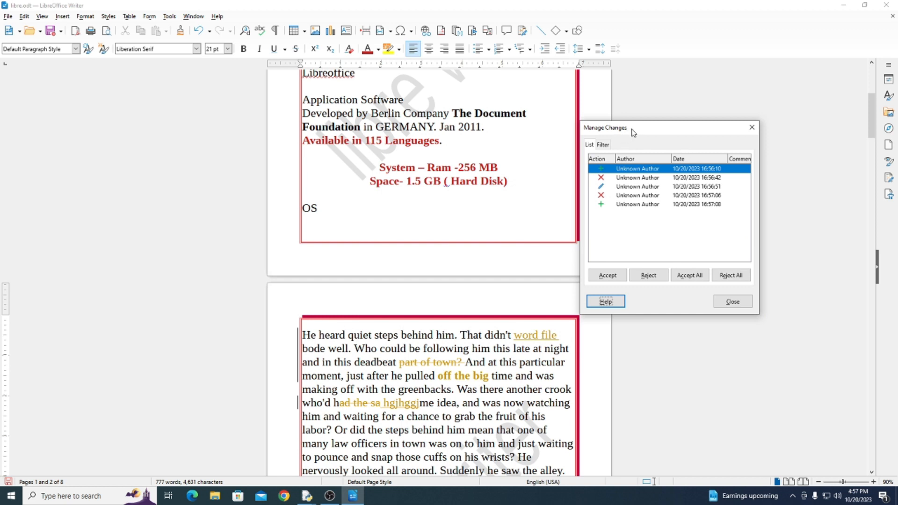
pyautogui.moveTo(641, 132); pyautogui.dragTo(635, 128)
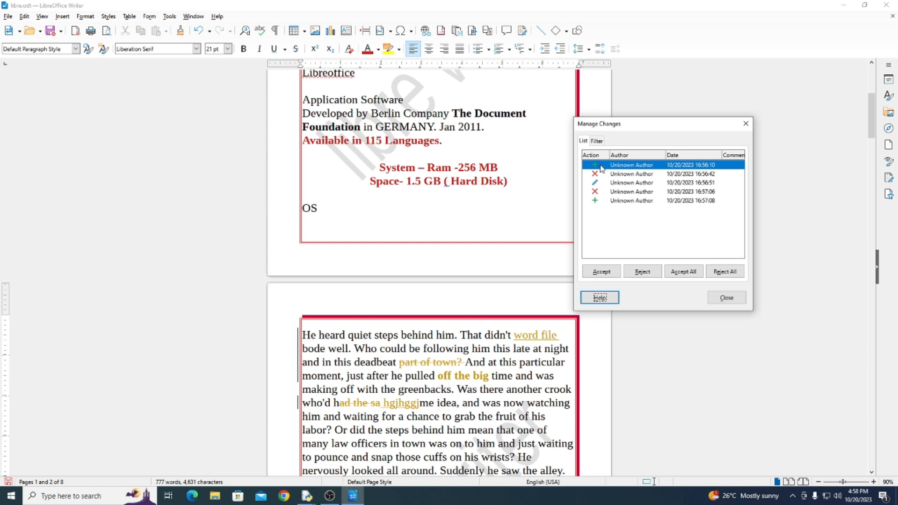
pyautogui.click(621, 175)
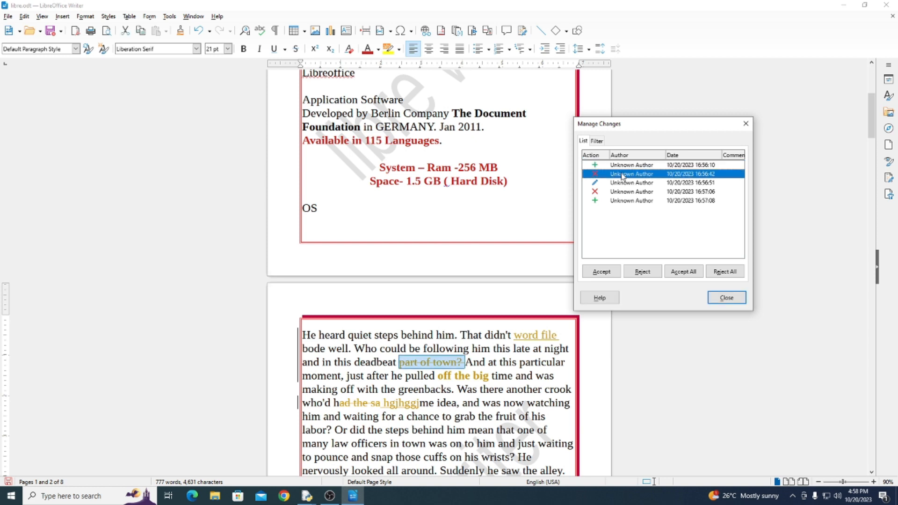
pyautogui.click(628, 185)
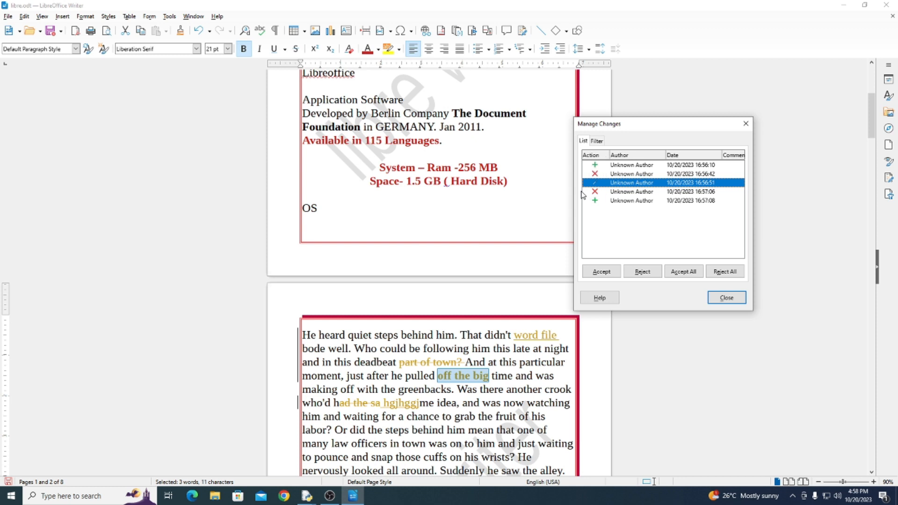
pyautogui.click(622, 176)
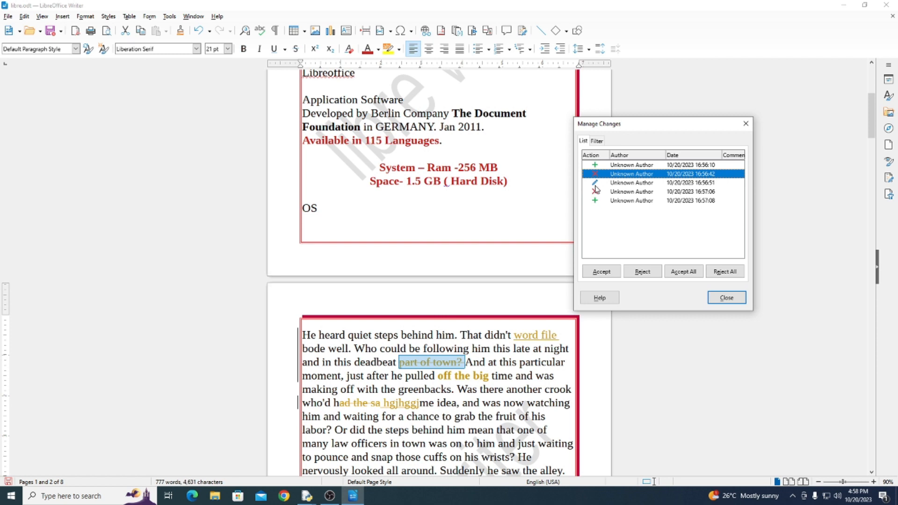
pyautogui.click(594, 184)
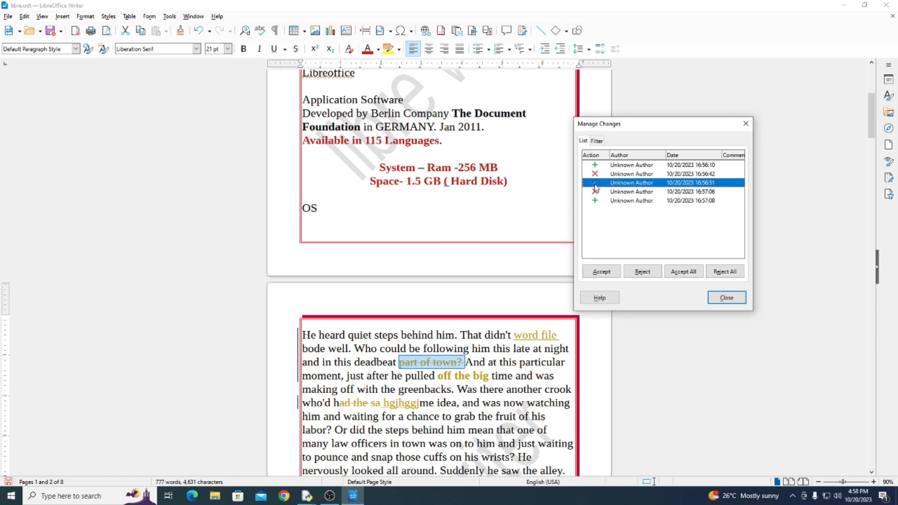
pyautogui.click(630, 193)
pyautogui.click(630, 203)
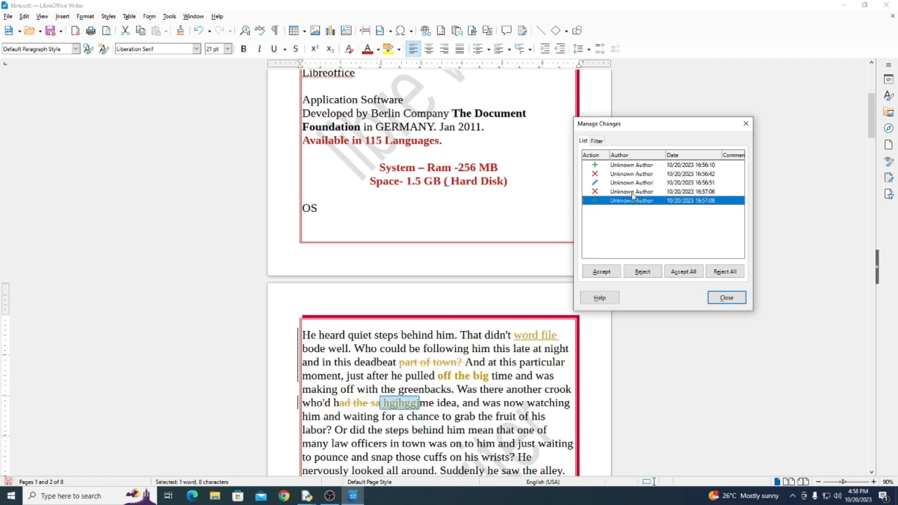
# Accept the tracked insertion "word file" and reject the tracked deletion of "part of town?"
pyautogui.click(632, 168)
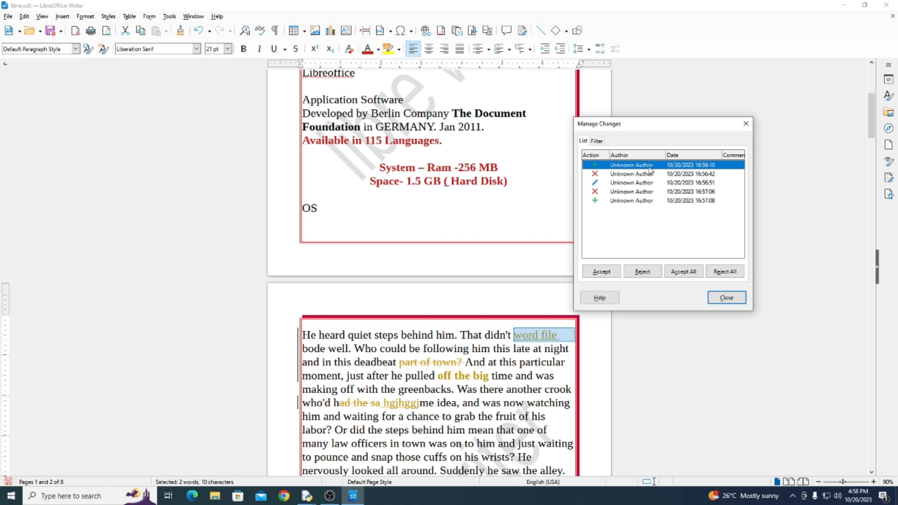
pyautogui.click(604, 273)
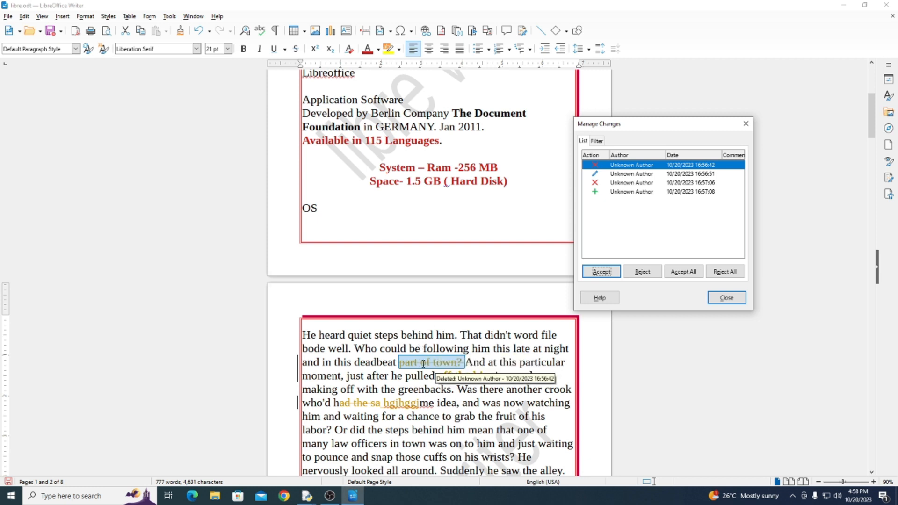
pyautogui.click(649, 275)
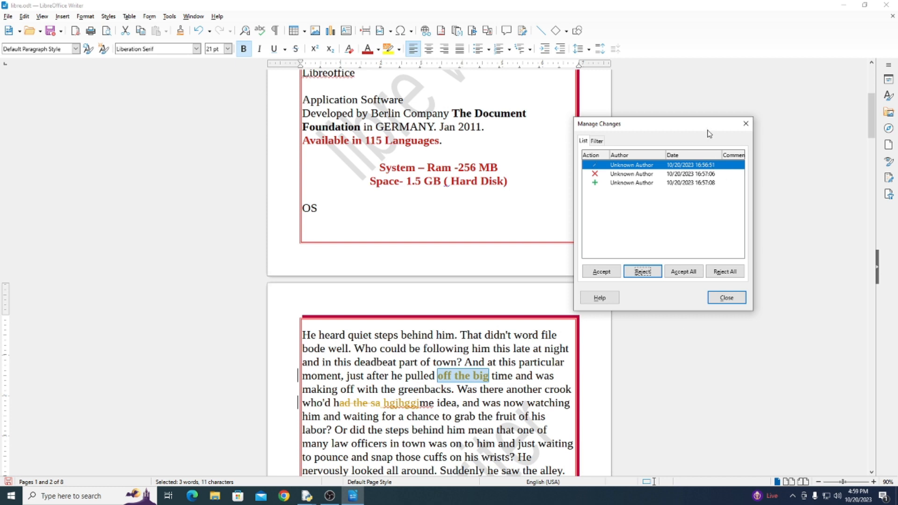
# Reject all remaining tracked changes together, accept the leftover formatting change on "off the big", and close the Manage Changes dialog
pyautogui.moveTo(707, 126); pyautogui.dragTo(672, 124)
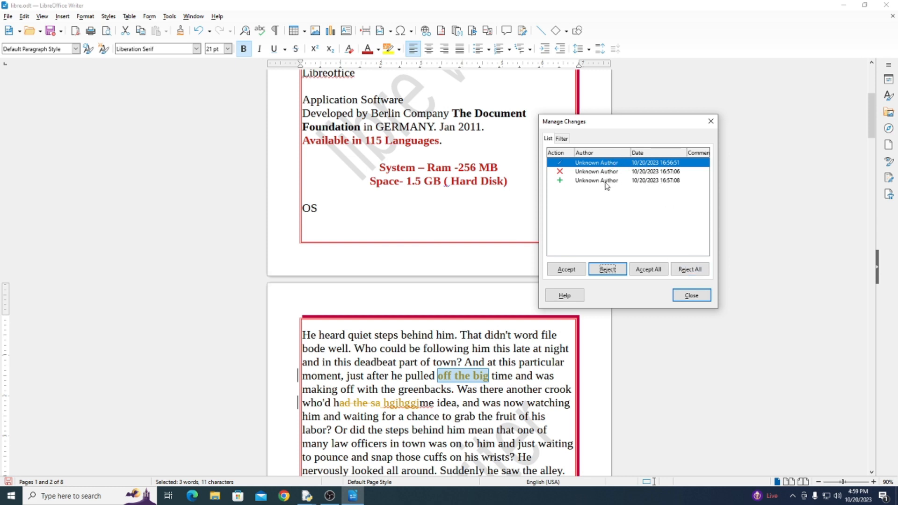
pyautogui.click(689, 272)
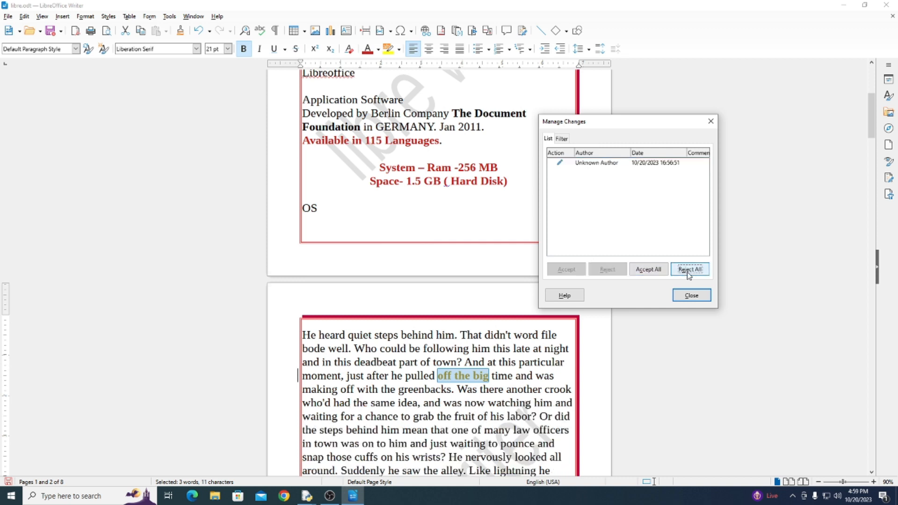
pyautogui.click(655, 163)
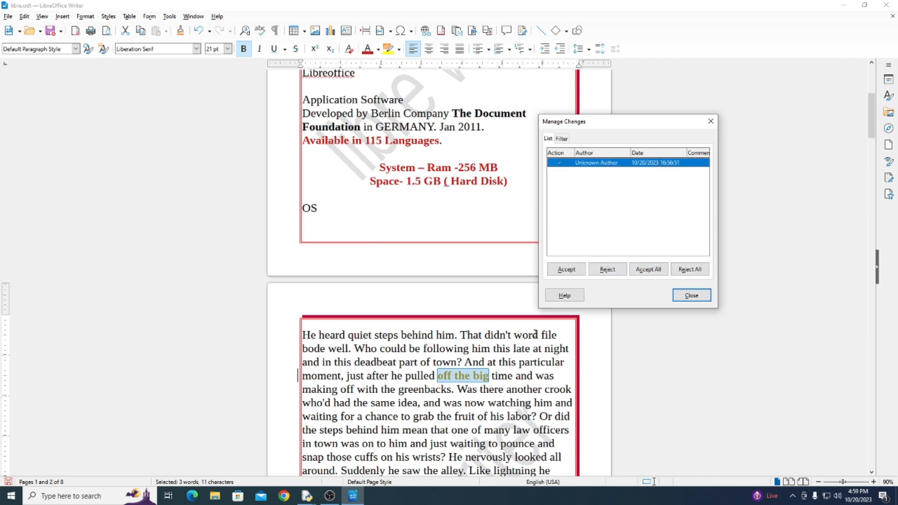
pyautogui.click(565, 271)
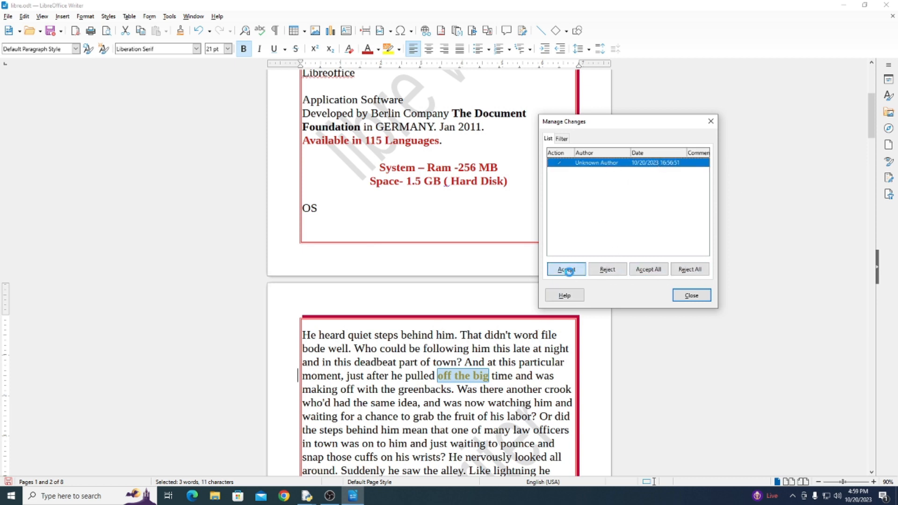
pyautogui.click(691, 296)
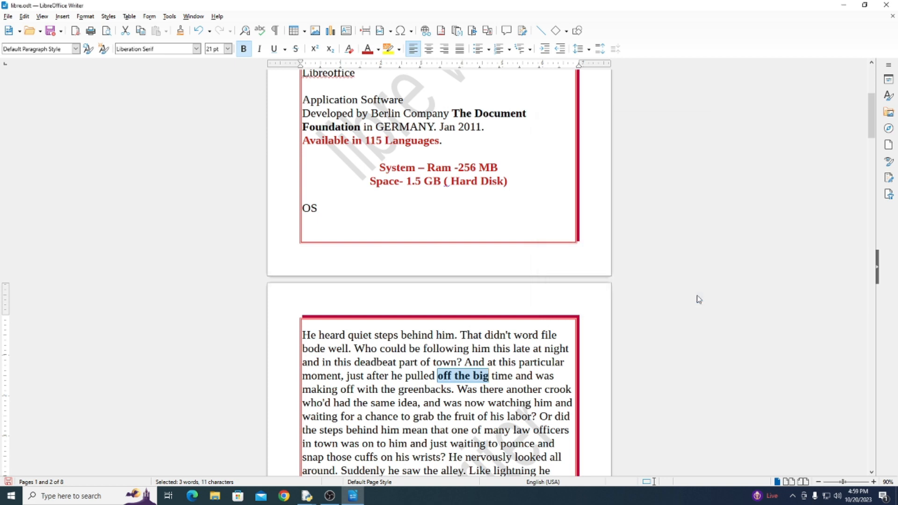
pyautogui.click(24, 17)
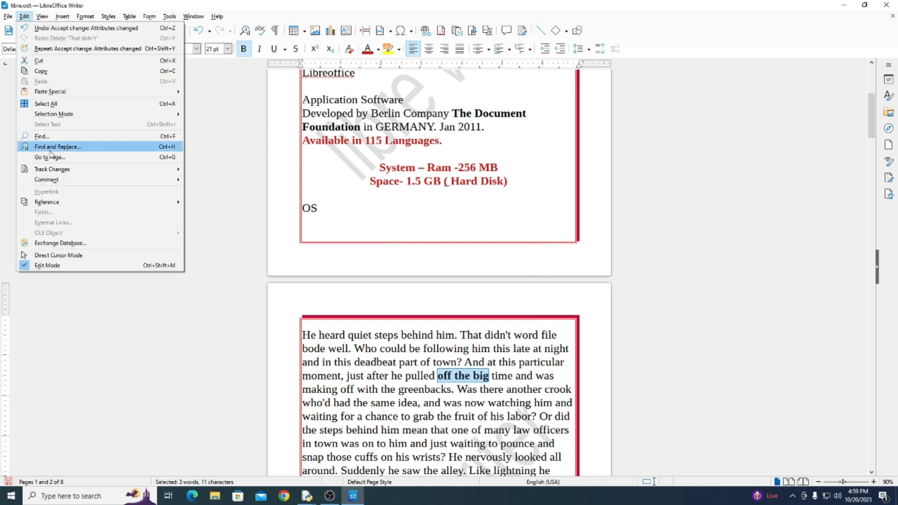
pyautogui.moveTo(50, 169)
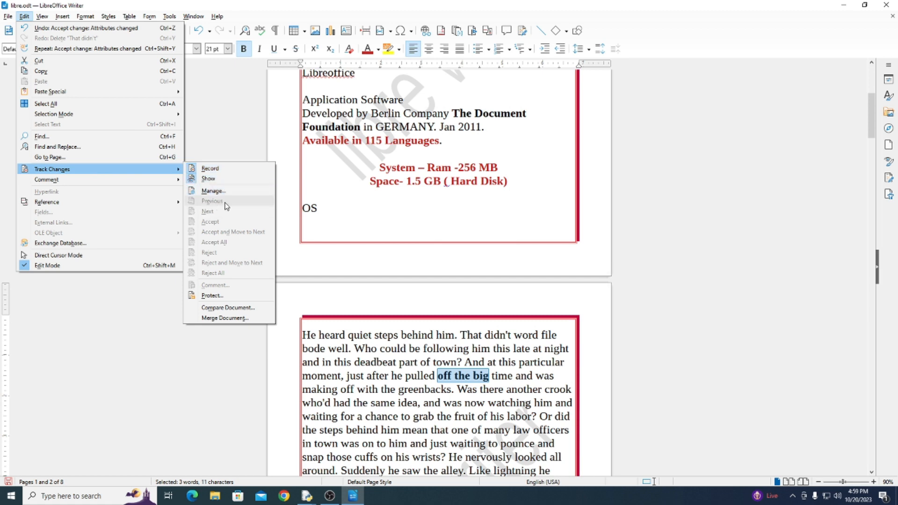
pyautogui.click(348, 348)
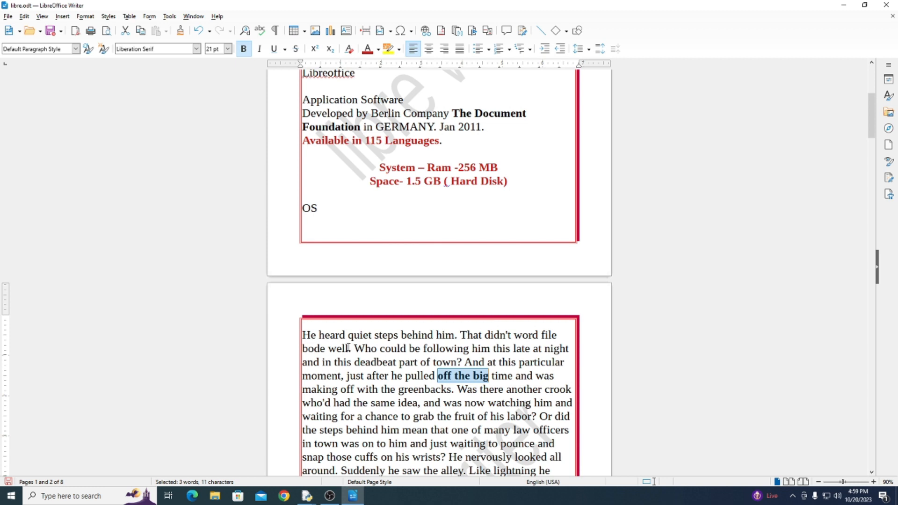
# Delete "heard quiet" from page 2's first line and insert "Class timing" before "That didn't"
pyautogui.moveTo(313, 335); pyautogui.dragTo(375, 334)
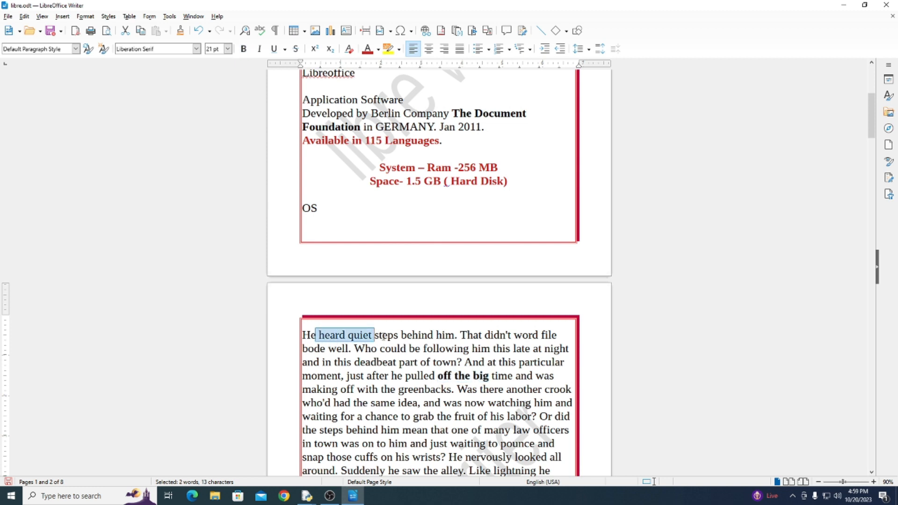
pyautogui.press('Delete')
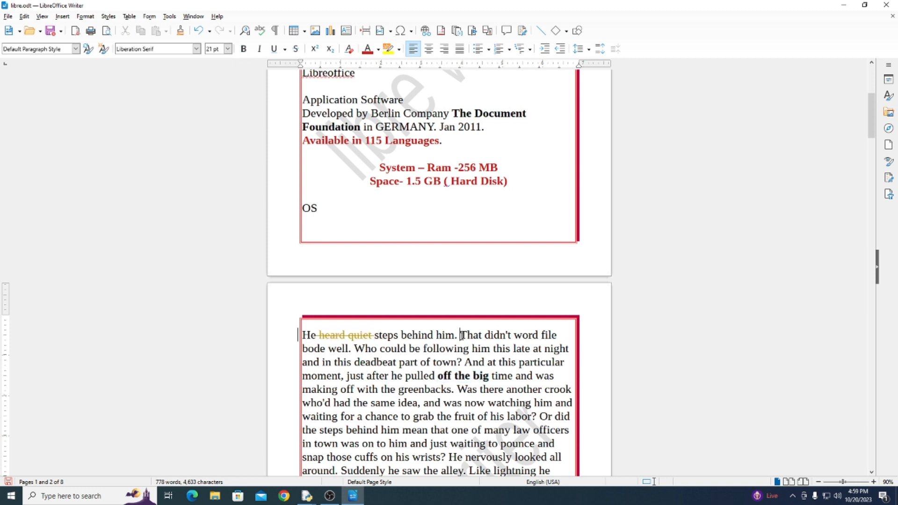
pyautogui.write('C:')
pyautogui.press('BackSpace')
pyautogui.write('lass ')
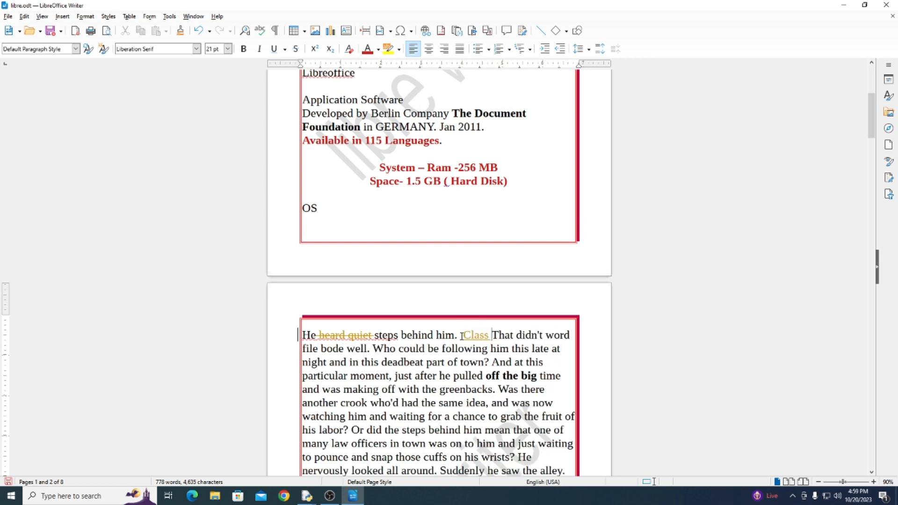
pyautogui.write('tim')
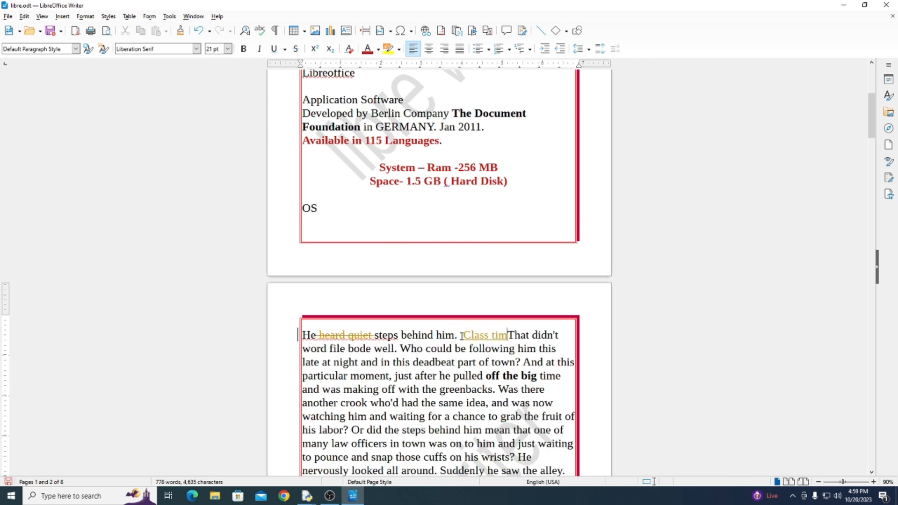
pyautogui.write('ing')
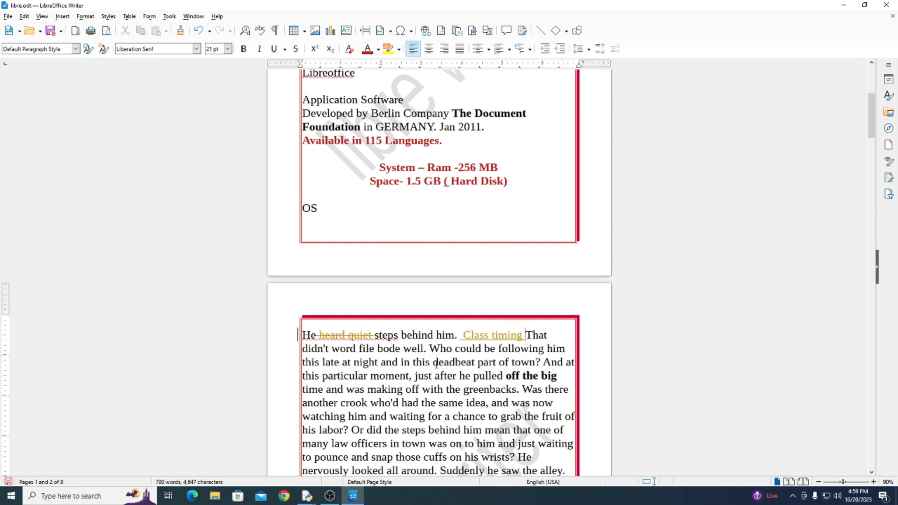
# Make "and in this d" bold in page 2's third line and delete "warehouses a" after "between the two"
pyautogui.moveTo(381, 364); pyautogui.dragTo(427, 364)
pyautogui.hotkey('ctrl', 'b')
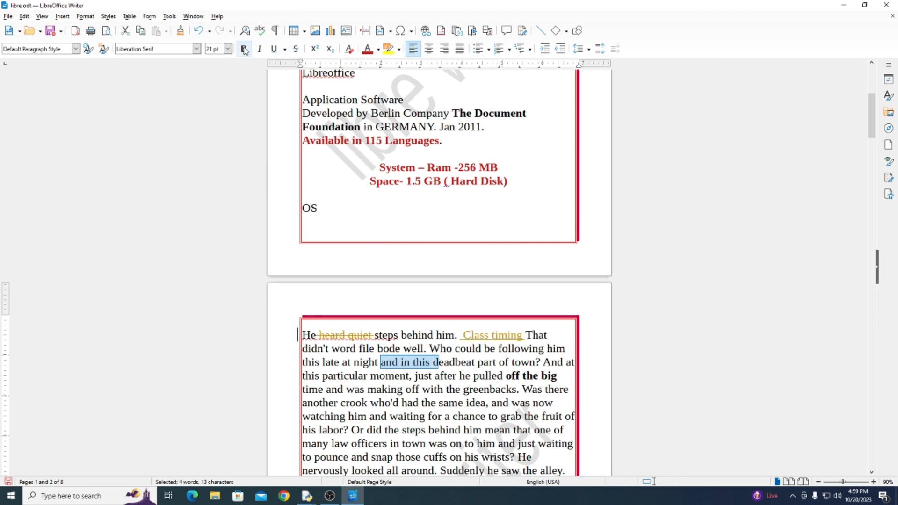
pyautogui.scroll(-3, 420, 363)
pyautogui.moveTo(382, 374); pyautogui.dragTo(445, 374)
pyautogui.press('Delete')
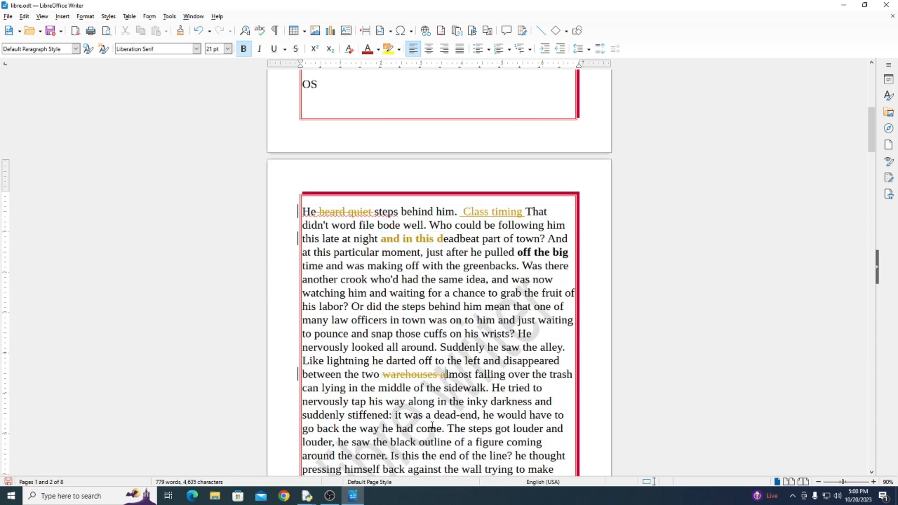
# Underline the words "was a dead-end," in page 2's paragraph
pyautogui.moveTo(404, 415); pyautogui.dragTo(480, 414)
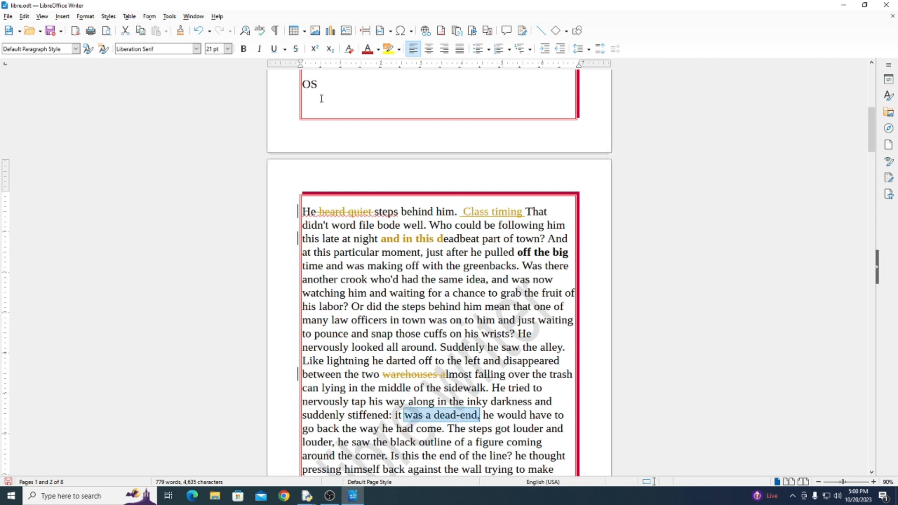
pyautogui.click(274, 49)
pyautogui.scroll(-3, 491, 424)
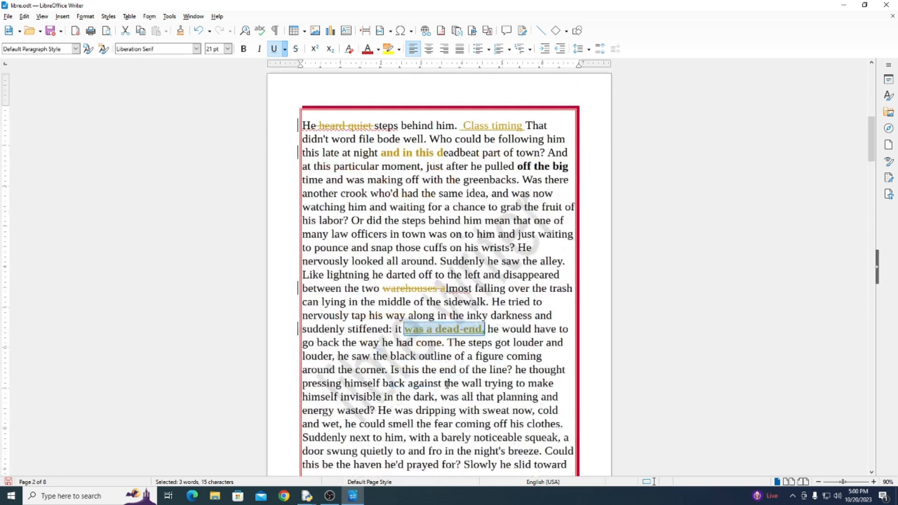
# Insert the words "your time side" between "he" and "saw the black outline" in page 2's paragraph
pyautogui.click(354, 356)
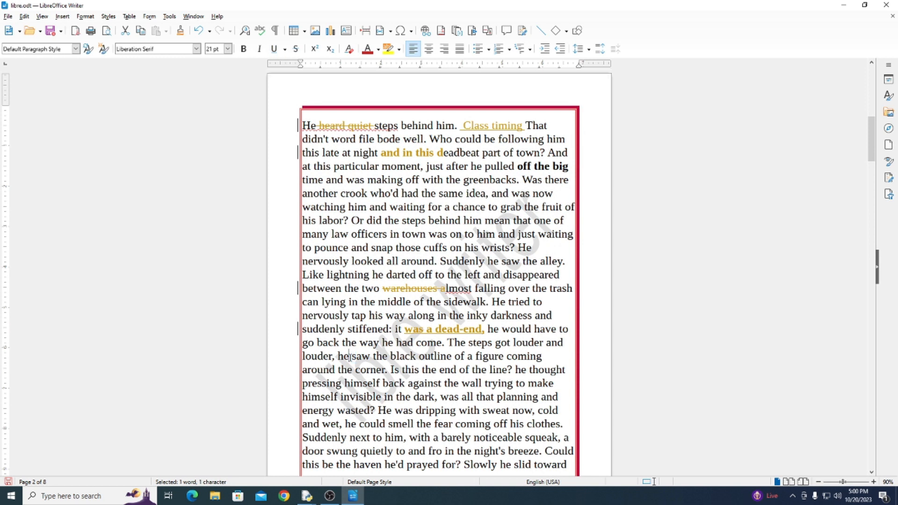
pyautogui.write('y ')
pyautogui.write('our time ')
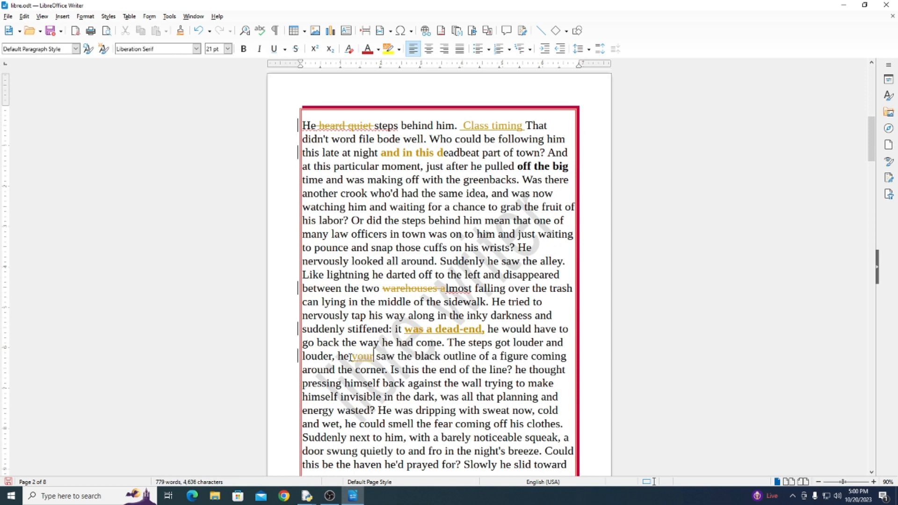
pyautogui.write('sid')
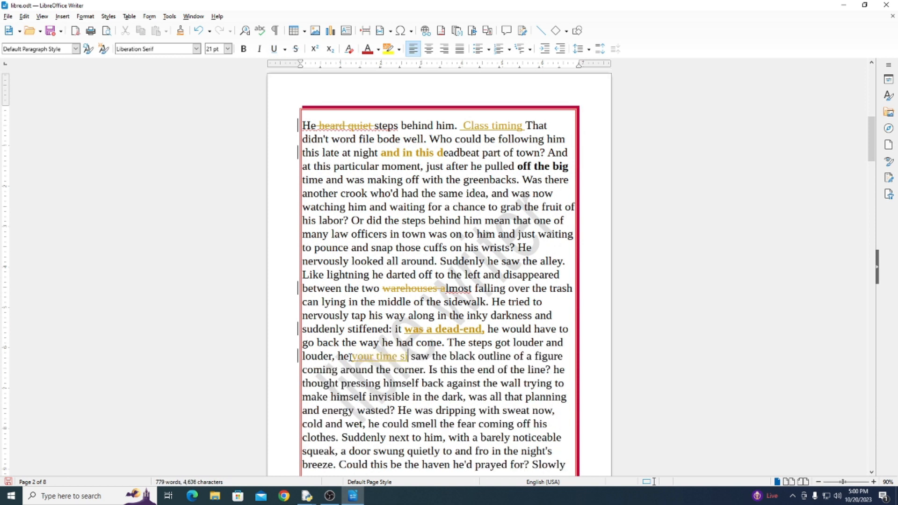
pyautogui.write('e')
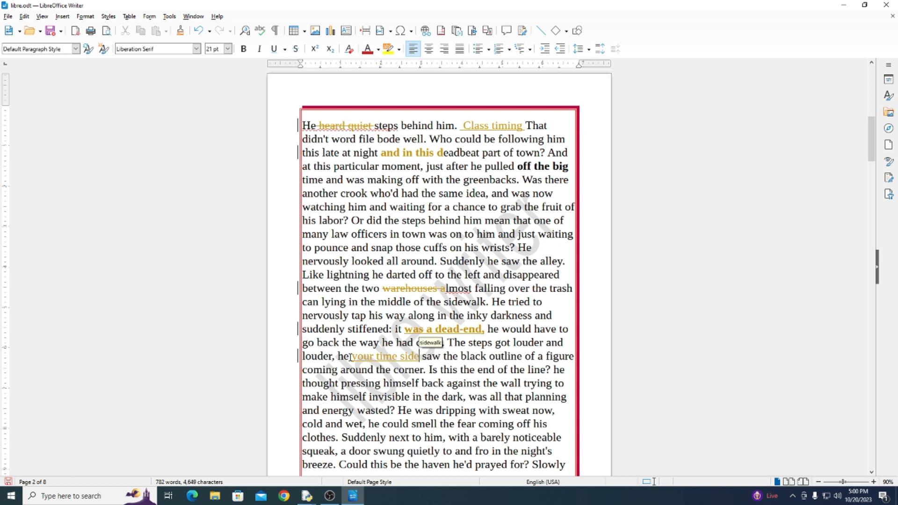
pyautogui.write('a')
pyautogui.press('BackSpace')
# Go to the next tracked change, at the "heard quiet" deletion in page 2's first line
pyautogui.scroll(5, 385, 278)
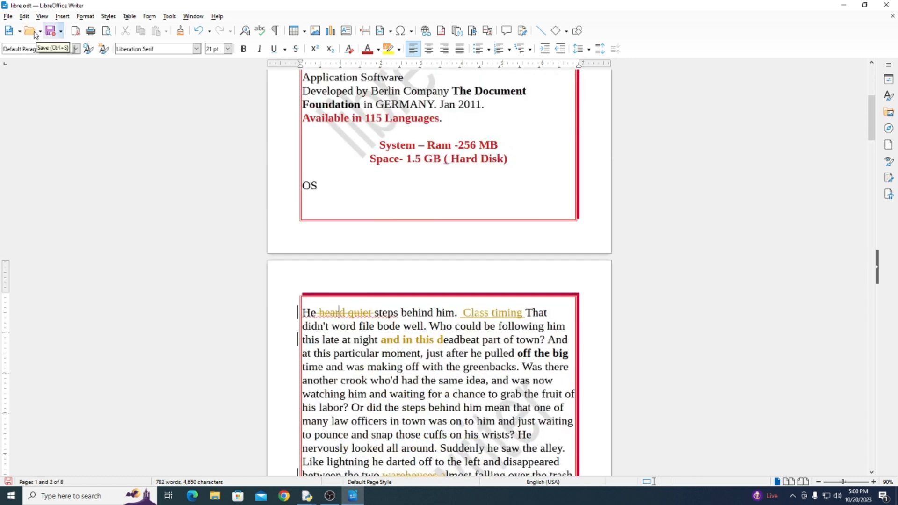
pyautogui.click(26, 17)
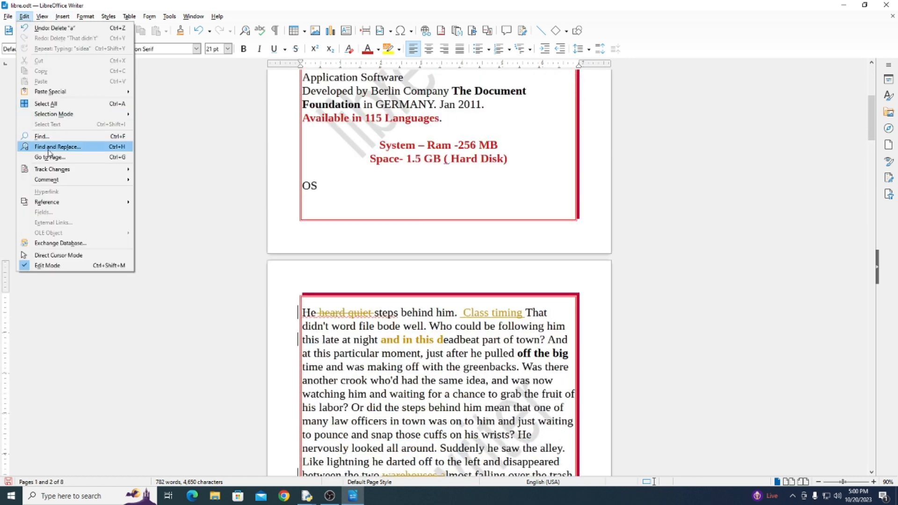
pyautogui.moveTo(51, 170)
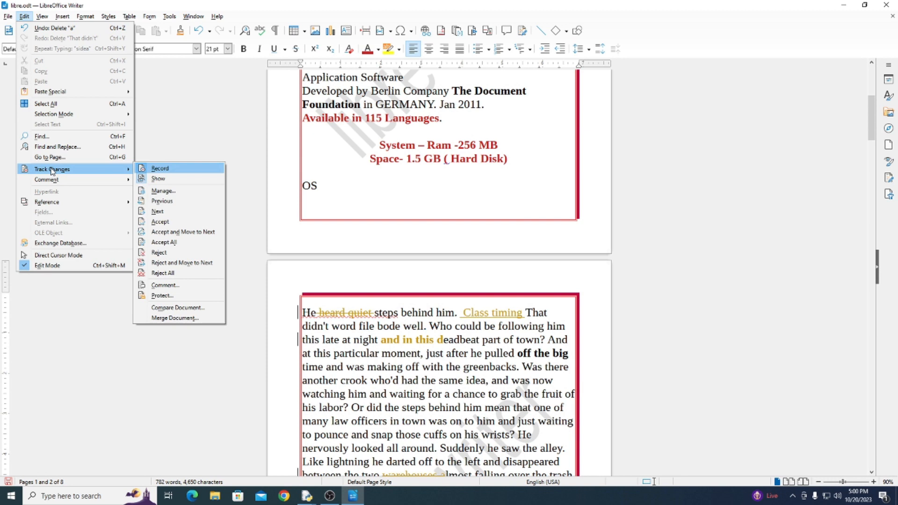
pyautogui.click(165, 213)
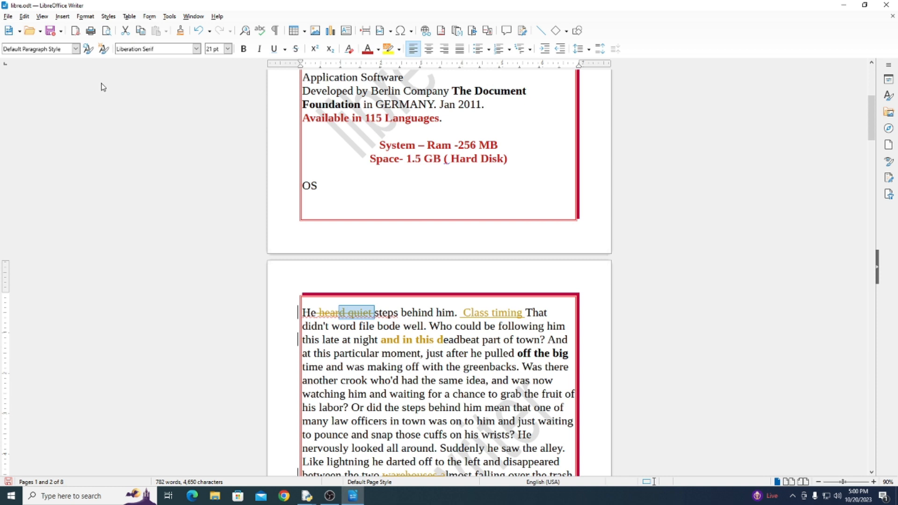
# View the list of tracked changes and its filter options in Manage Changes, and close the dialog
pyautogui.click(24, 17)
pyautogui.moveTo(74, 179)
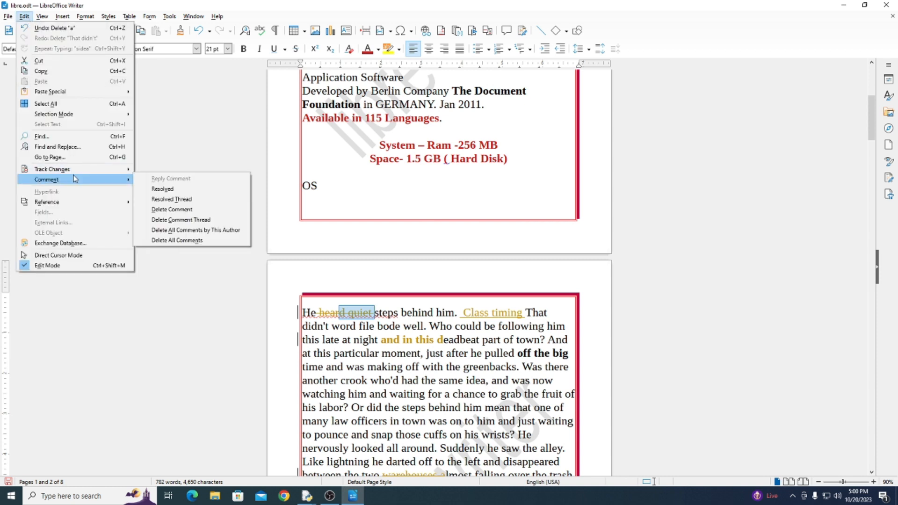
pyautogui.click(139, 189)
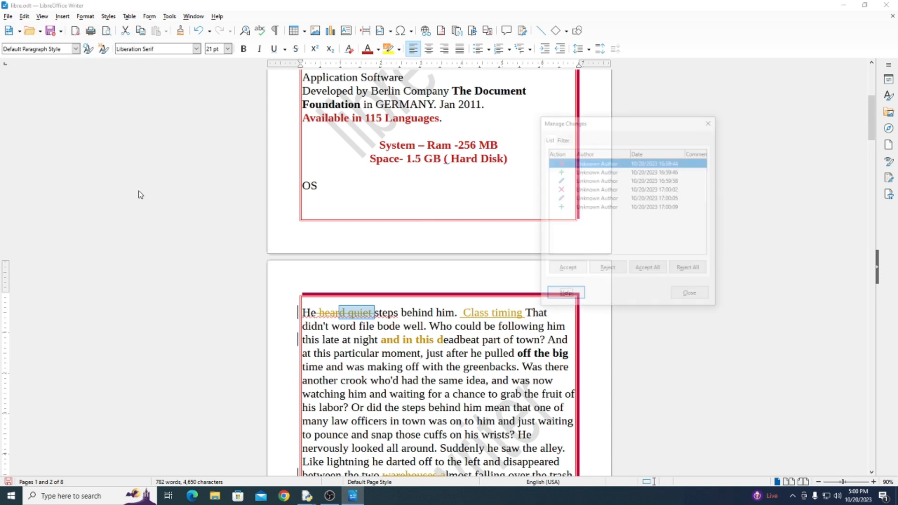
pyautogui.click(560, 138)
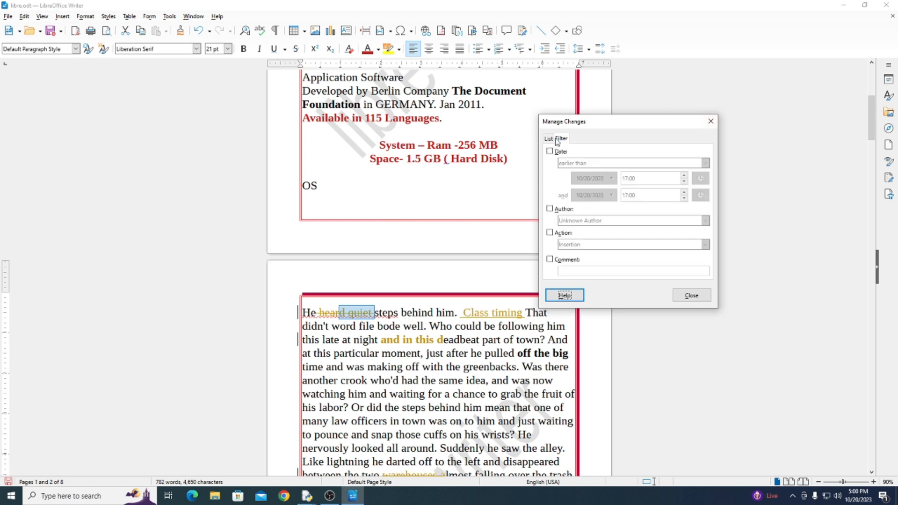
pyautogui.click(710, 121)
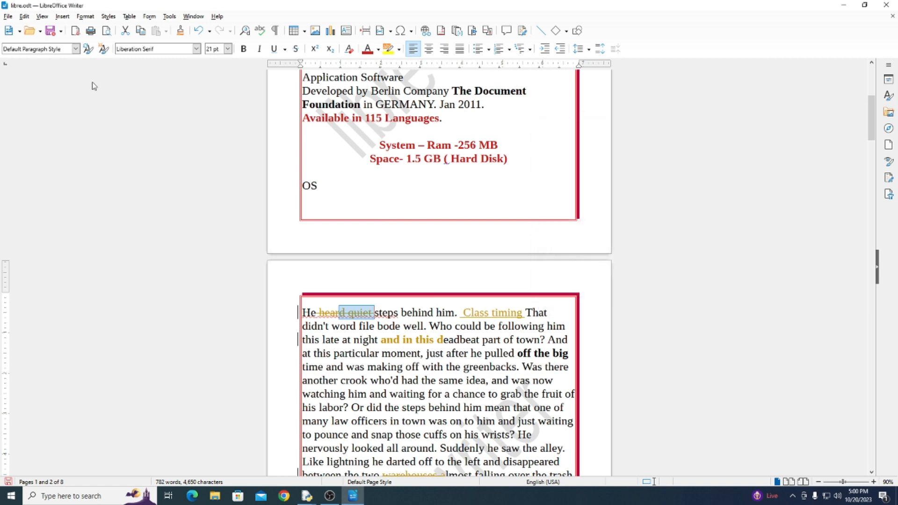
# Step forward through the tracked changes to "and in this d", and return to the "Class timing" insertion
pyautogui.click(24, 16)
pyautogui.moveTo(60, 171)
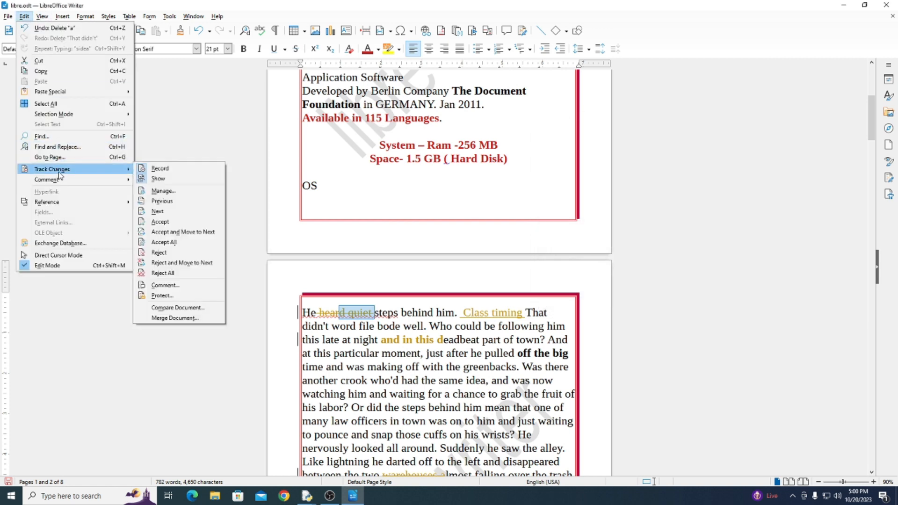
pyautogui.click(162, 212)
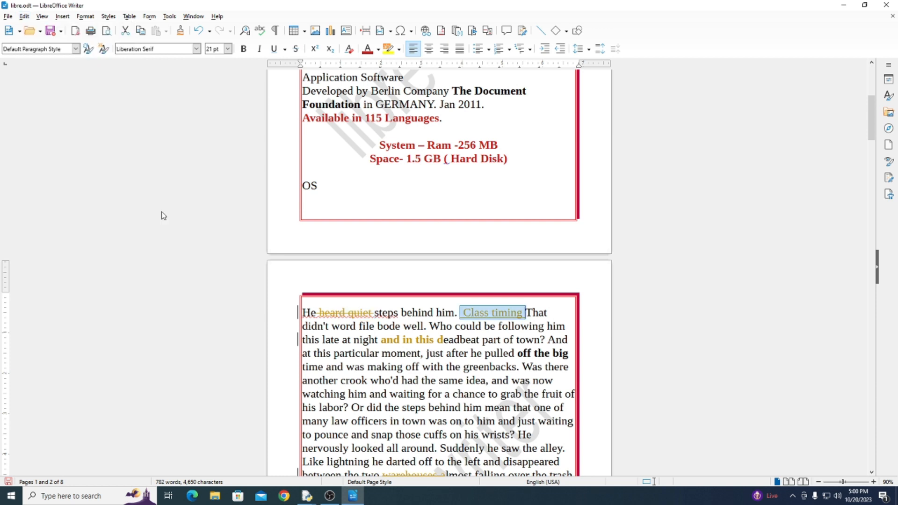
pyautogui.click(24, 17)
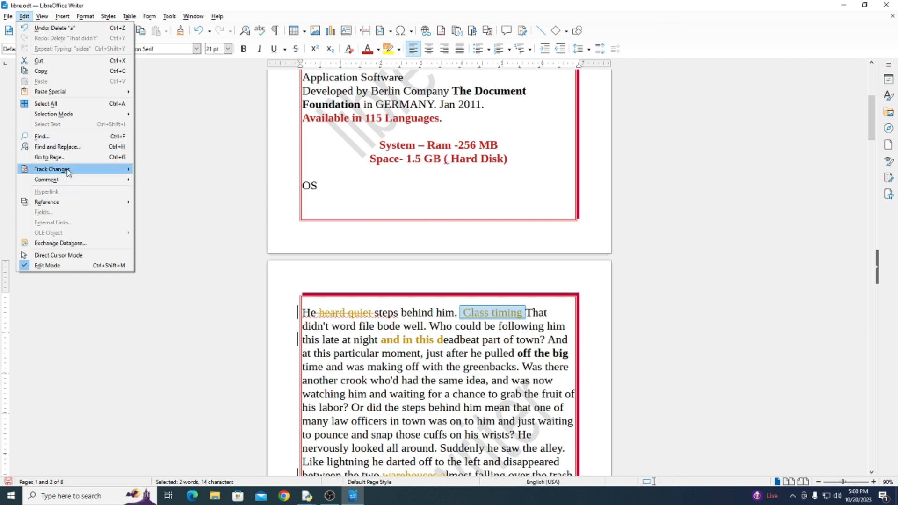
pyautogui.moveTo(60, 169)
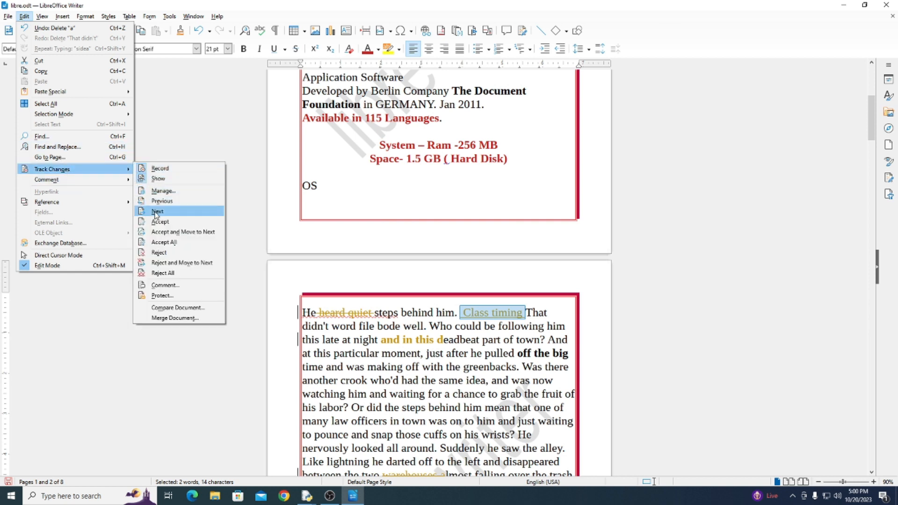
pyautogui.click(155, 213)
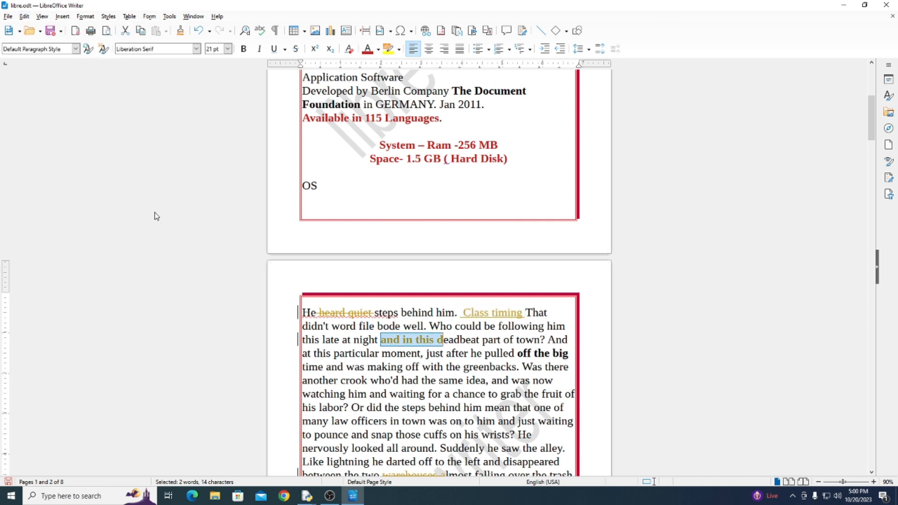
pyautogui.click(25, 17)
pyautogui.moveTo(74, 169)
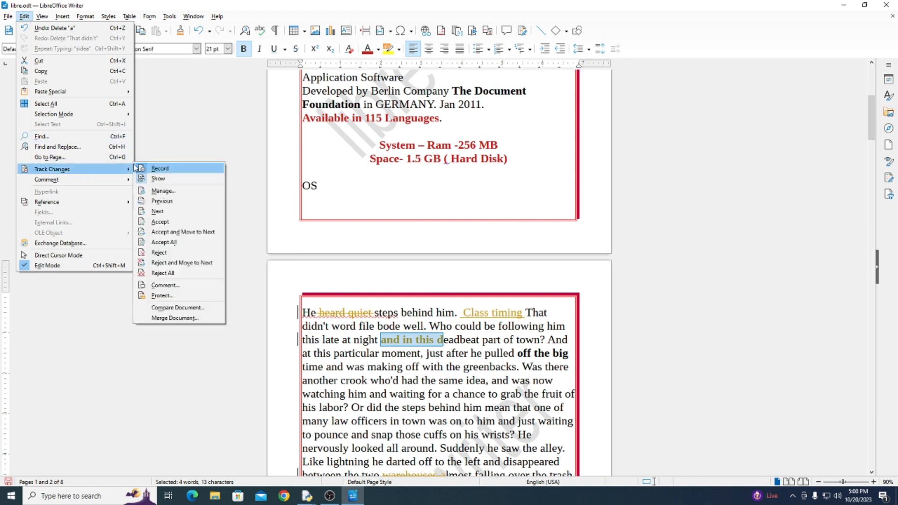
pyautogui.click(162, 202)
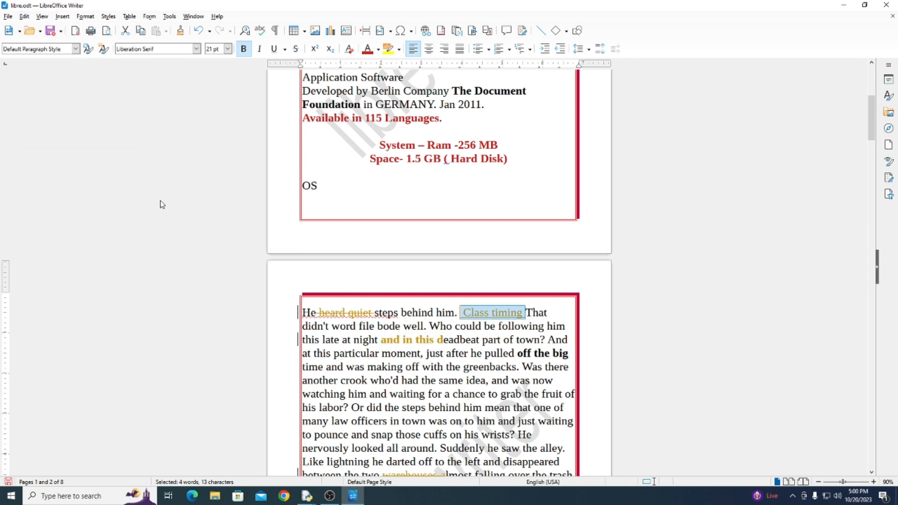
# Reject the tracked "Class timing" insertion and move to the next change
pyautogui.click(24, 16)
pyautogui.moveTo(74, 170)
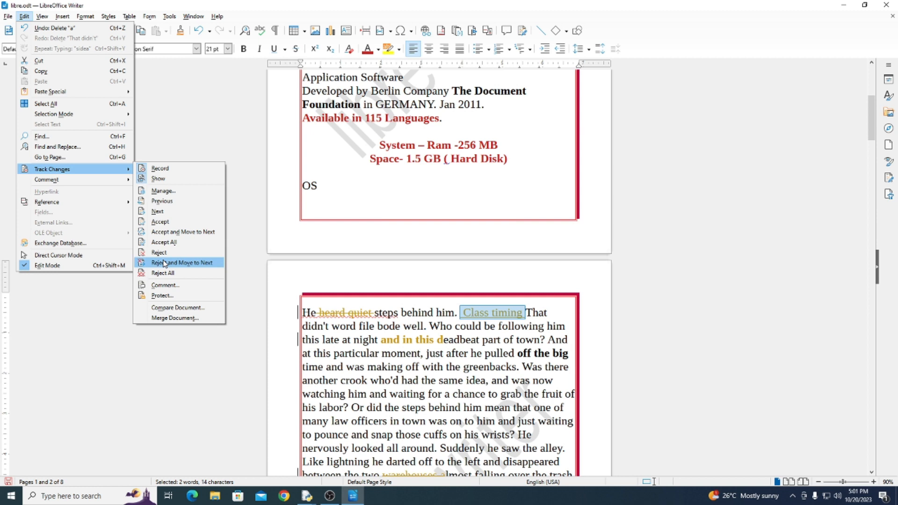
pyautogui.click(163, 264)
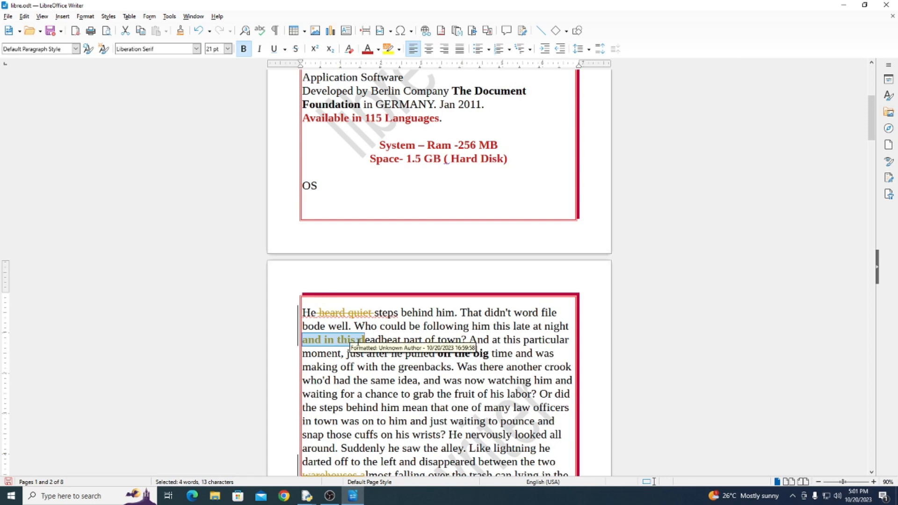
# Reject all remaining tracked changes in the document at once
pyautogui.click(24, 16)
pyautogui.moveTo(61, 169)
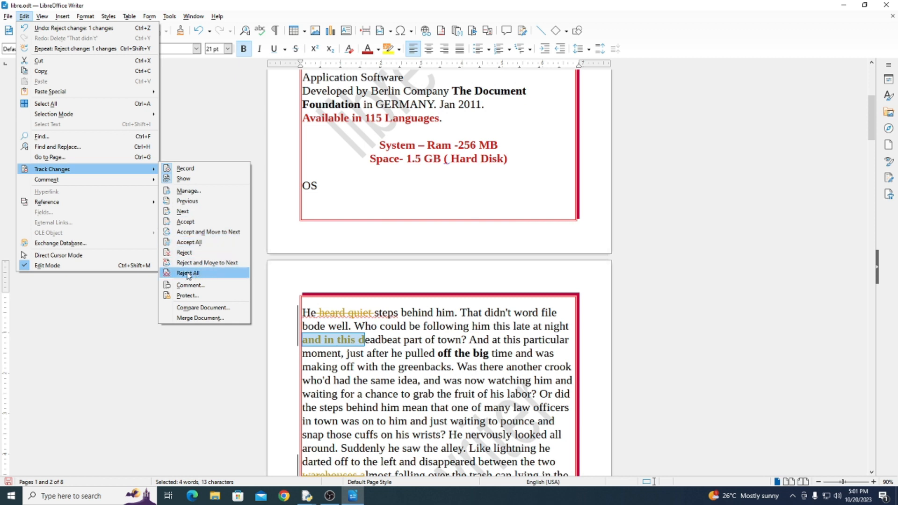
pyautogui.click(218, 275)
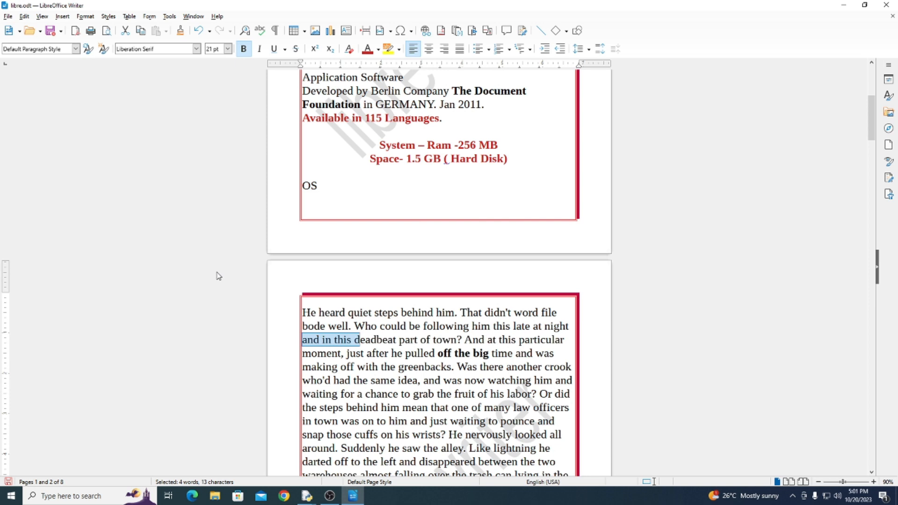
# Make the word "deadbeat" in page 2's third line bold, underlined and italic
pyautogui.click(24, 16)
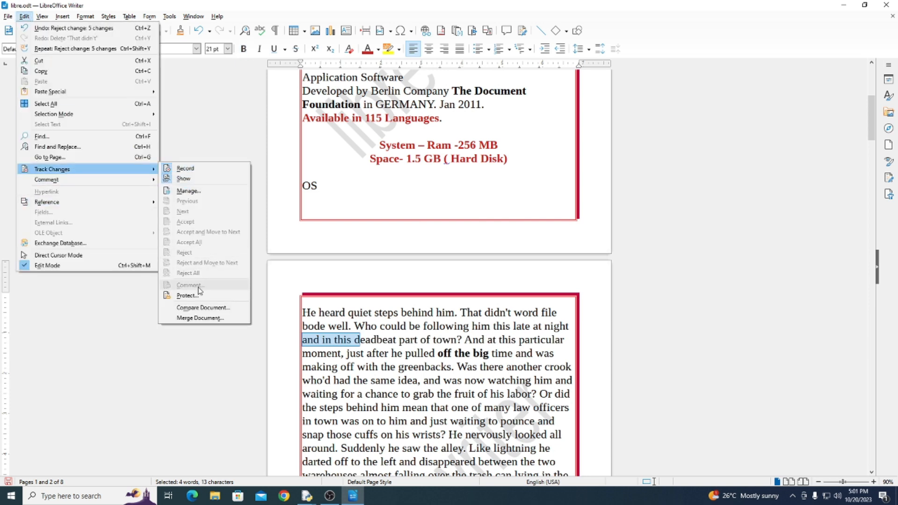
pyautogui.click(355, 340)
pyautogui.moveTo(377, 341); pyautogui.dragTo(354, 340)
pyautogui.hotkey('ctrl', 'z')
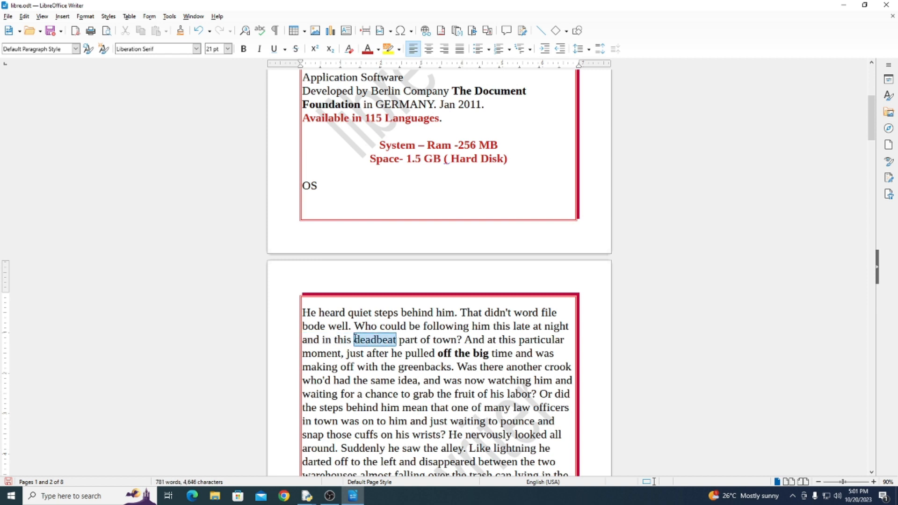
pyautogui.hotkey('ctrl', 'b')
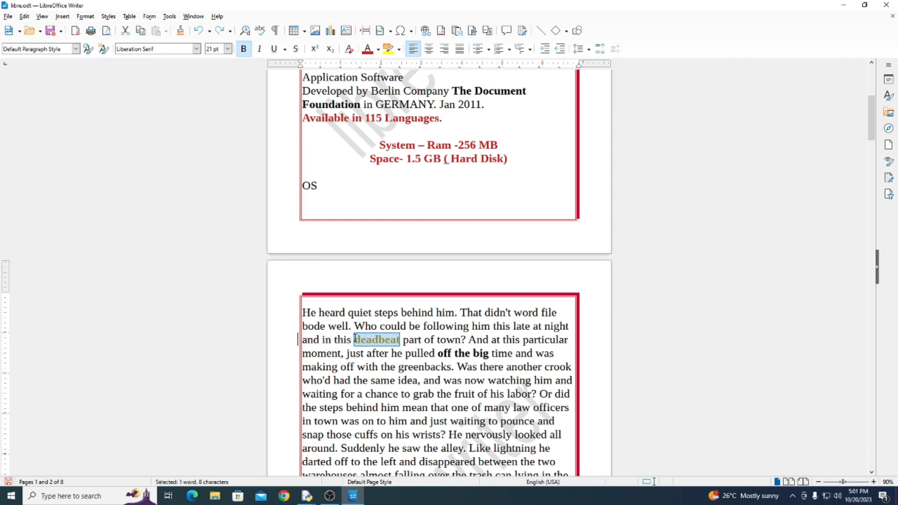
pyautogui.hotkey('ctrl', 'u')
pyautogui.hotkey('ctrl', 'i')
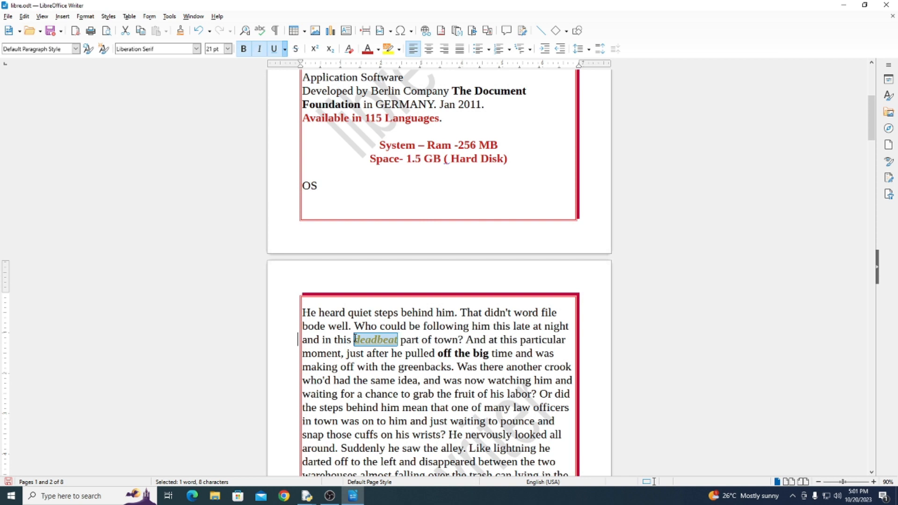
# View the comment dialog for the tracked formatting of "deadbeat" and close it without entering text
pyautogui.click(29, 17)
pyautogui.moveTo(70, 170)
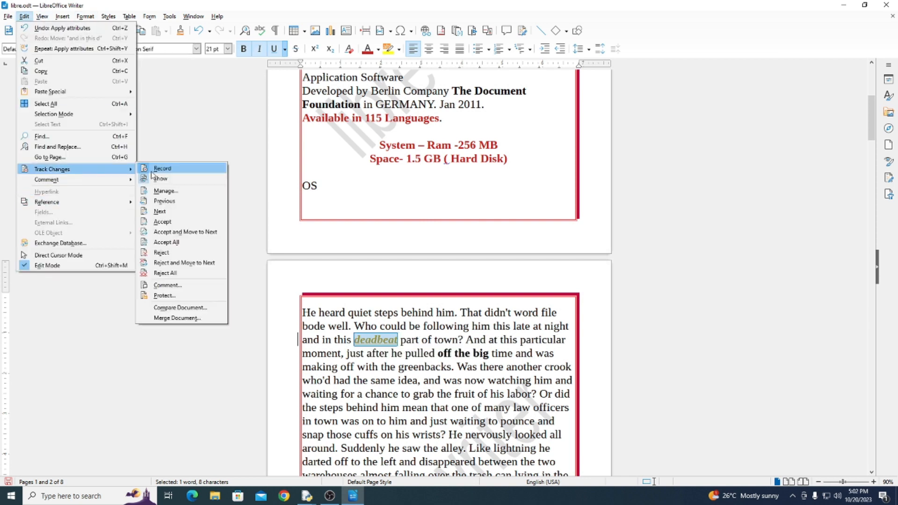
pyautogui.click(167, 286)
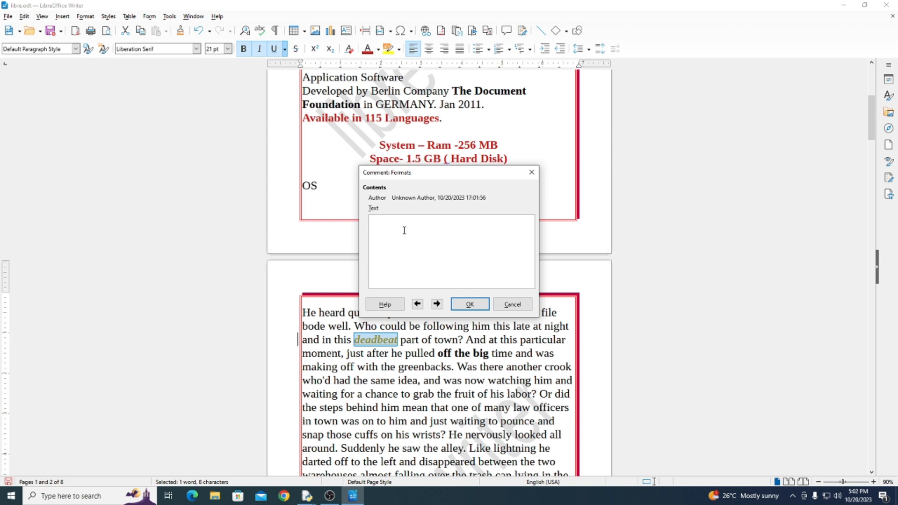
pyautogui.click(472, 303)
pyautogui.click(24, 16)
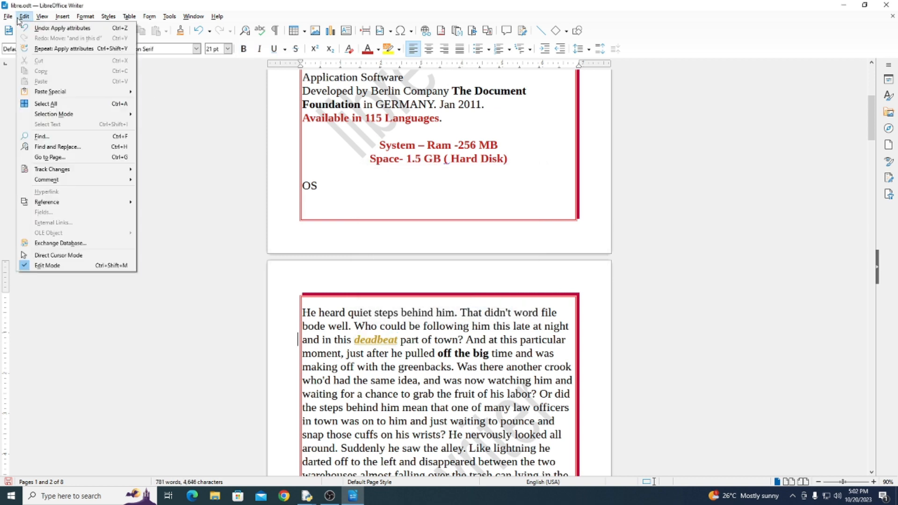
pyautogui.moveTo(69, 176)
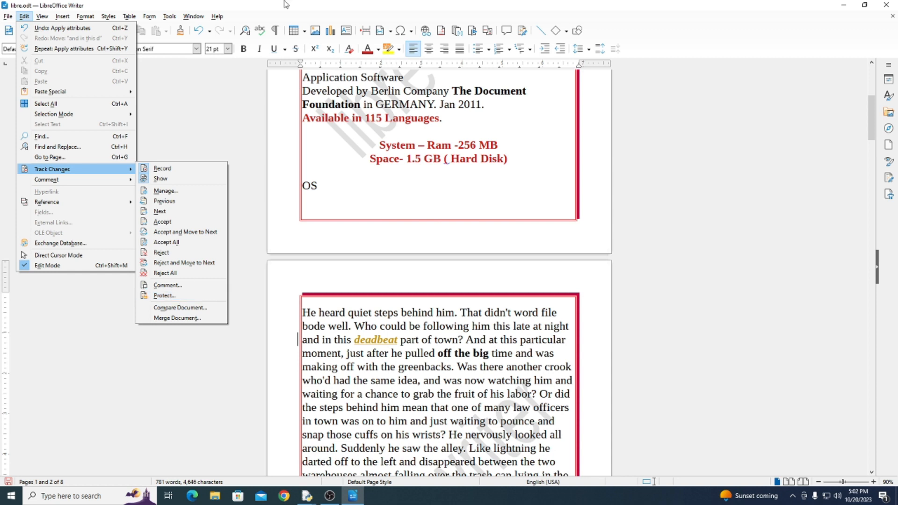
pyautogui.click(444, 121)
# Delete the line "System – Ram -256 MB" on page 1 and add "hello world" after "Space- 1.5 GB ( Hard Disk)"
pyautogui.moveTo(500, 145); pyautogui.dragTo(377, 144)
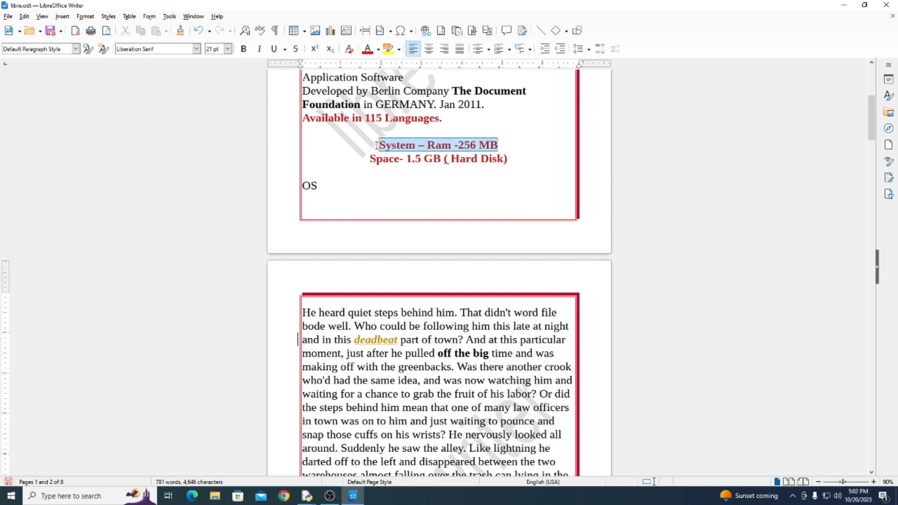
pyautogui.press('Delete')
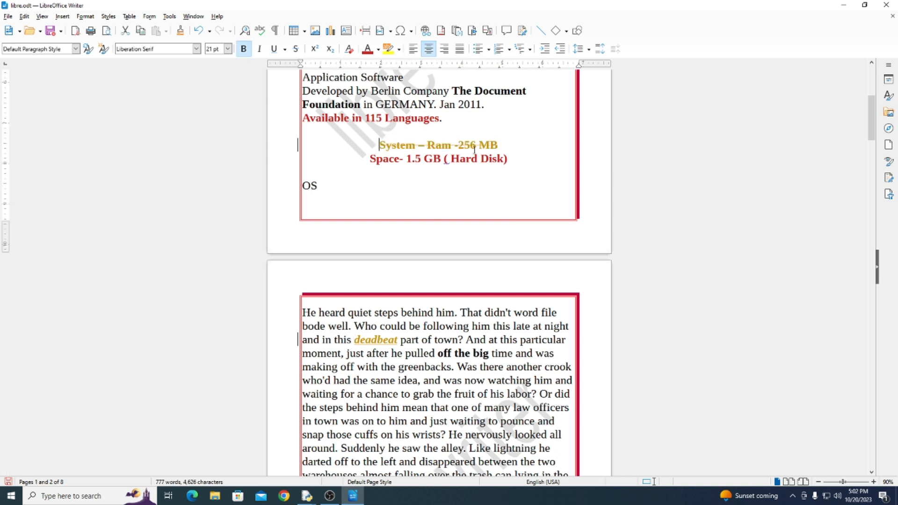
pyautogui.write('hello ')
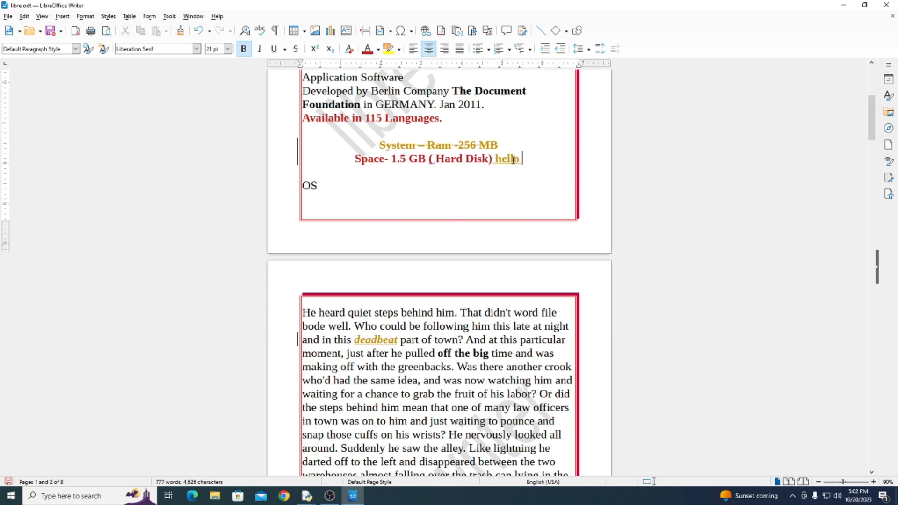
pyautogui.write('world')
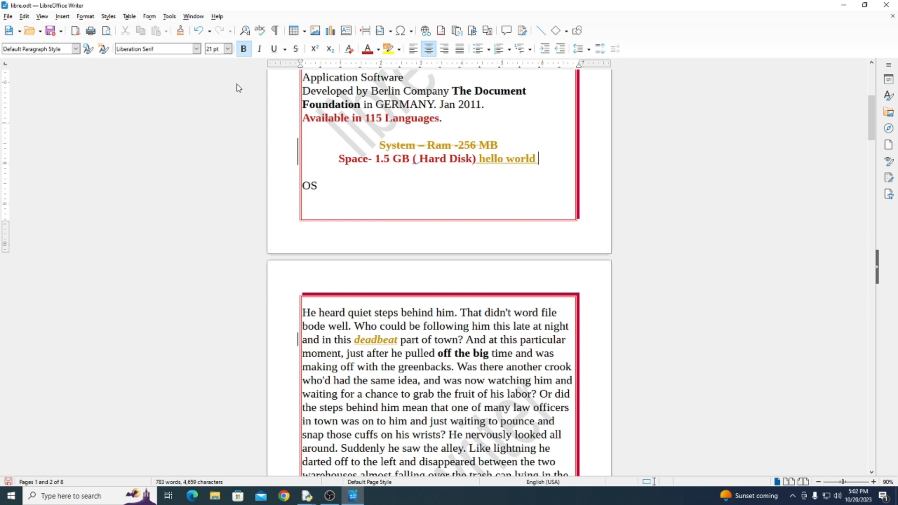
pyautogui.moveTo(542, 159); pyautogui.dragTo(357, 145)
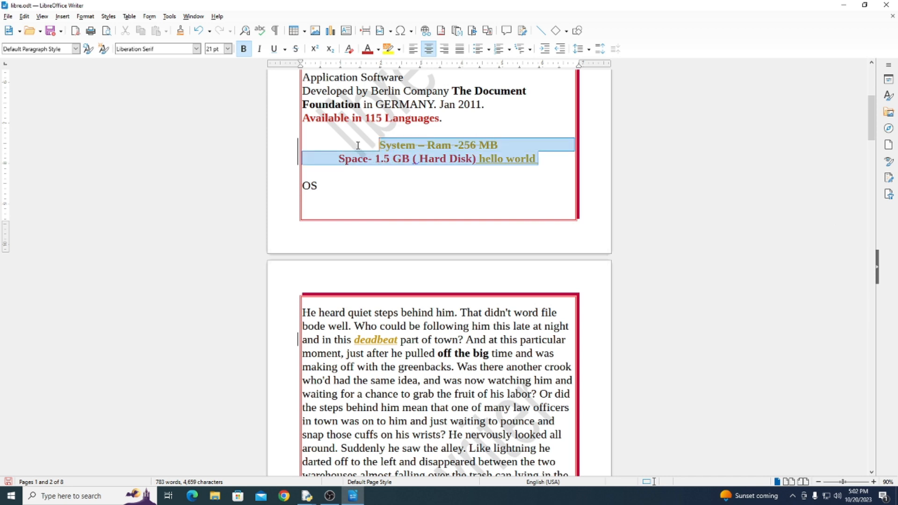
pyautogui.click(24, 16)
pyautogui.click(510, 183)
pyautogui.scroll(-20, 511, 184)
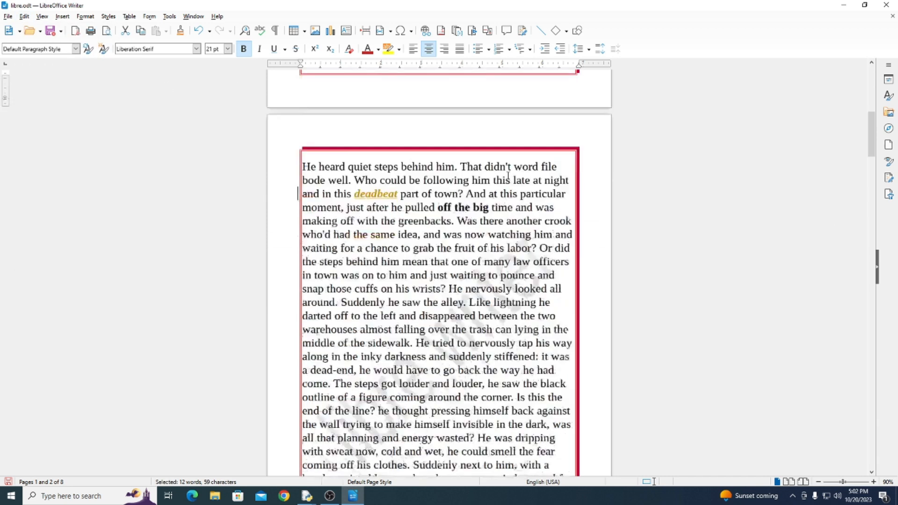
pyautogui.scroll(-15, 504, 391)
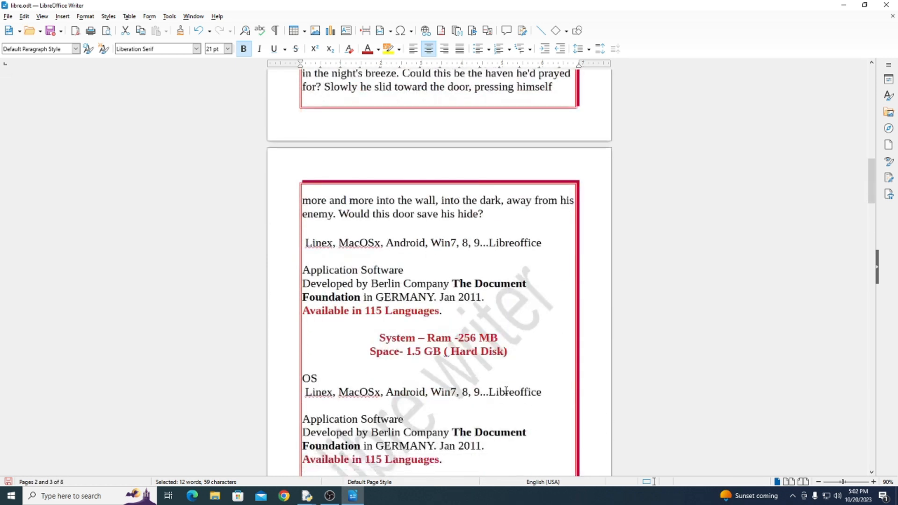
pyautogui.scroll(-4, 501, 397)
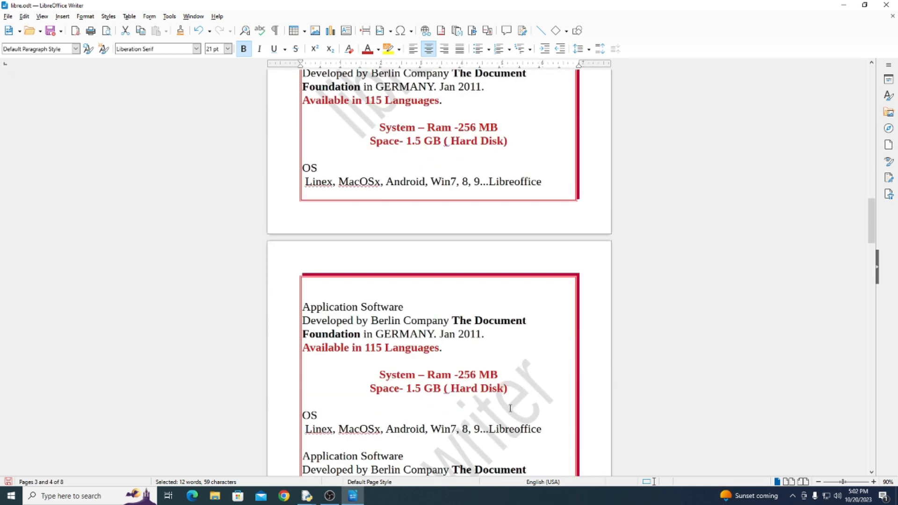
pyautogui.click(456, 362)
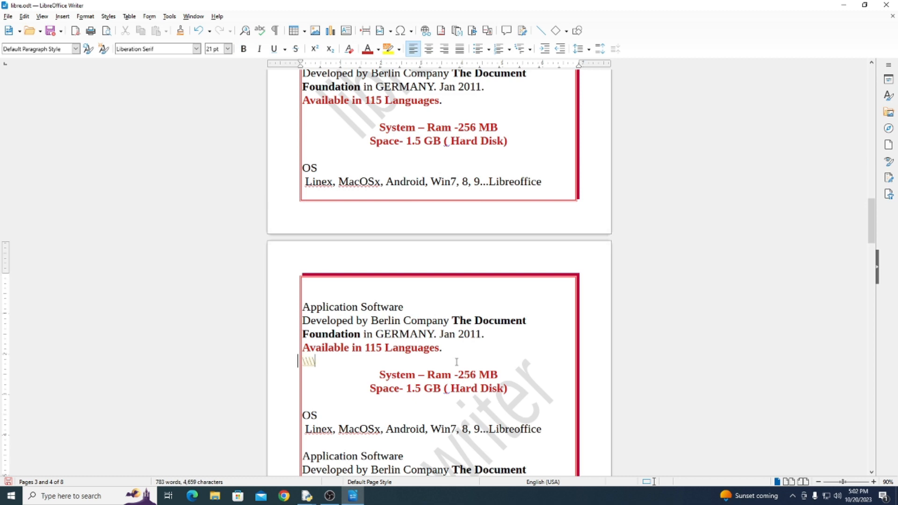
pyautogui.press('Return')
pyautogui.press('Return')
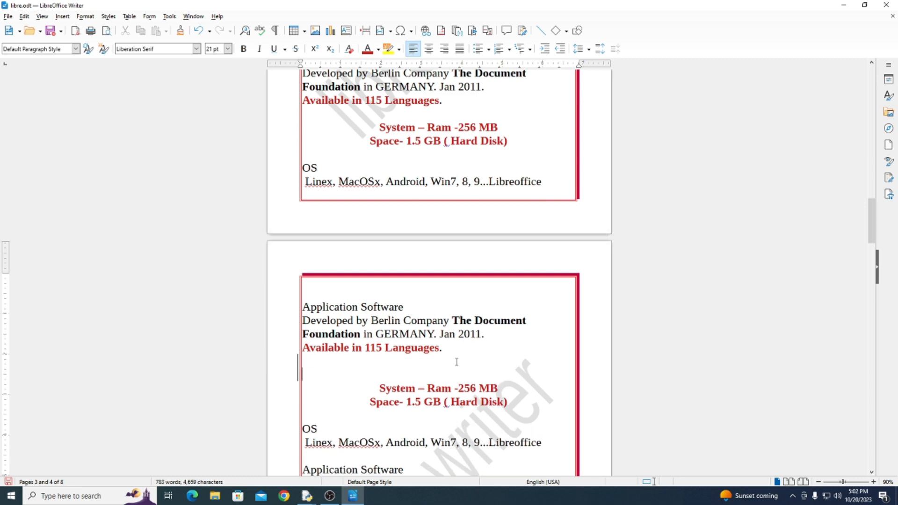
pyautogui.press('BackSpace')
pyautogui.press('BackSpace')
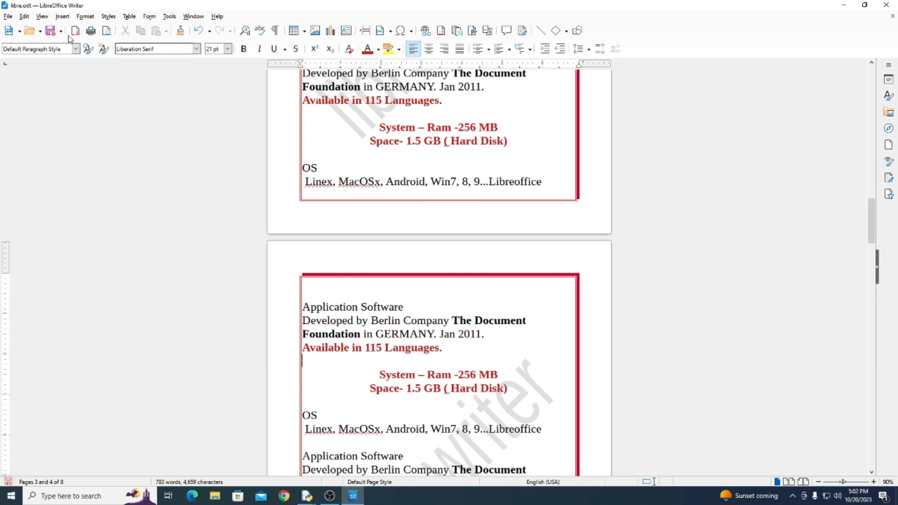
# Protect the tracked changes by entering and confirming a protection password
pyautogui.click(24, 16)
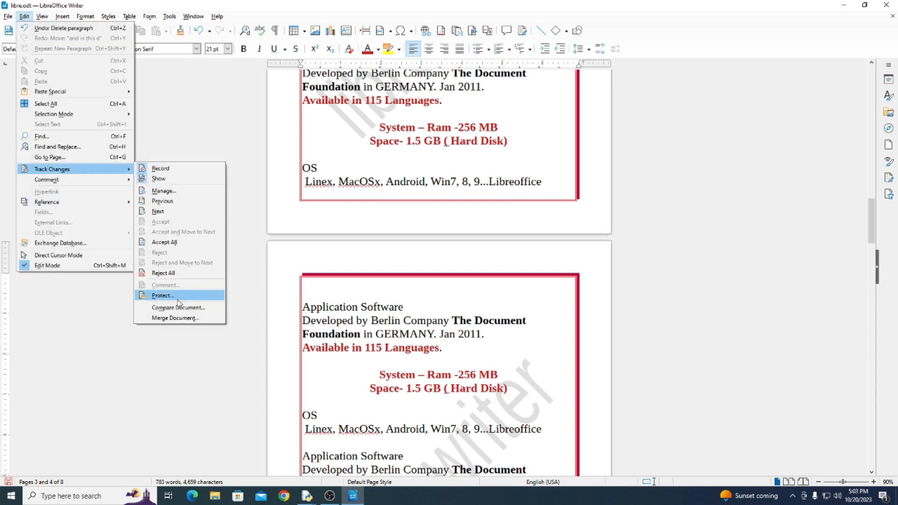
pyautogui.click(164, 296)
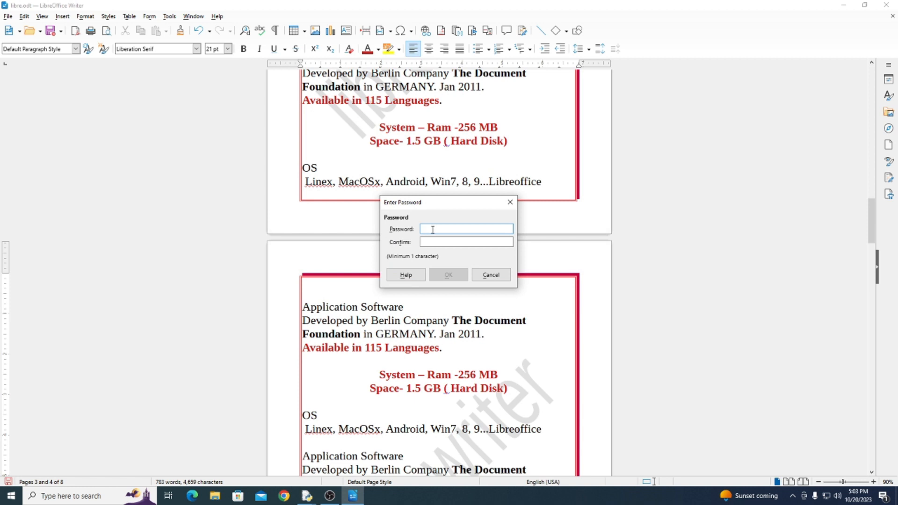
pyautogui.write('1')
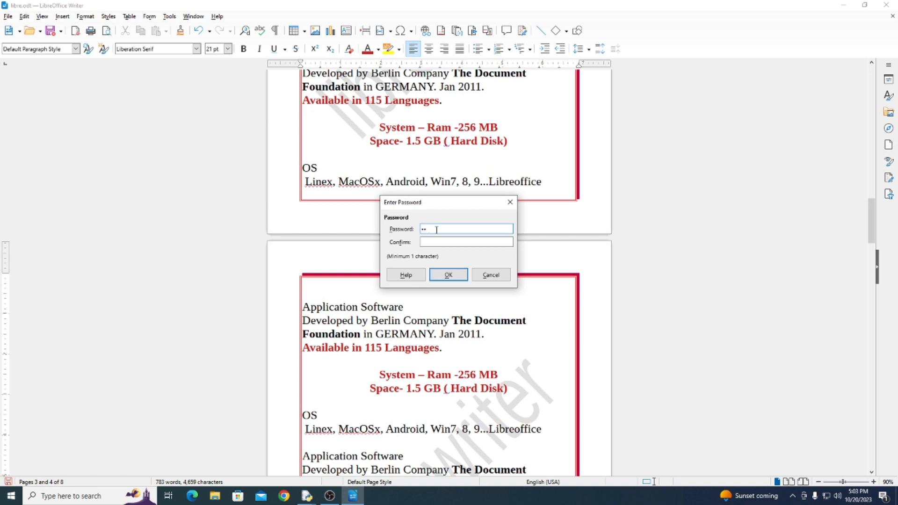
pyautogui.click(441, 242)
pyautogui.click(440, 274)
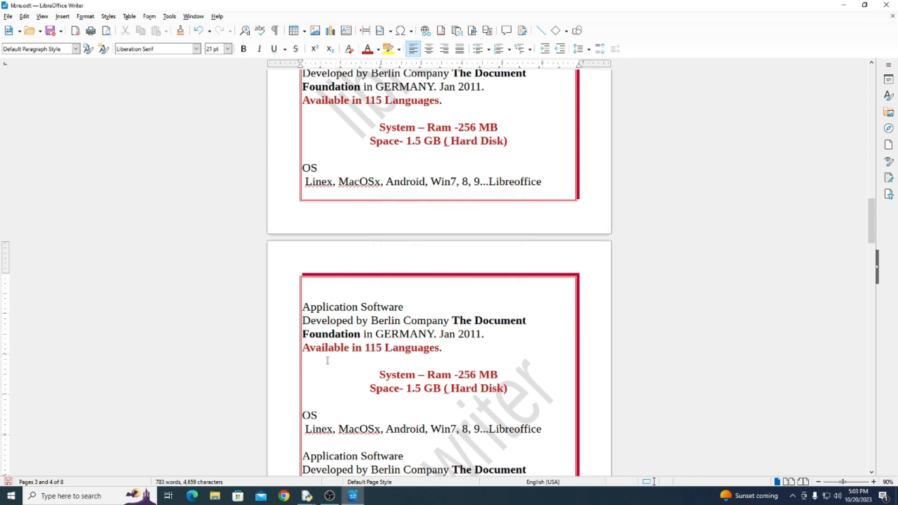
# Enter "What is software?" on the blank line below "Available in 115 Languages." on page 4 and add a line break after it
pyautogui.write('wha')
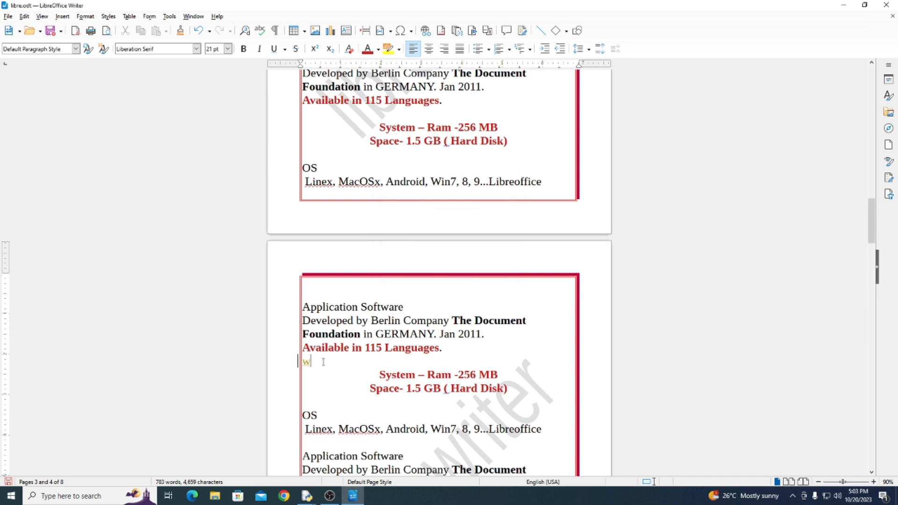
pyautogui.write('t is software')
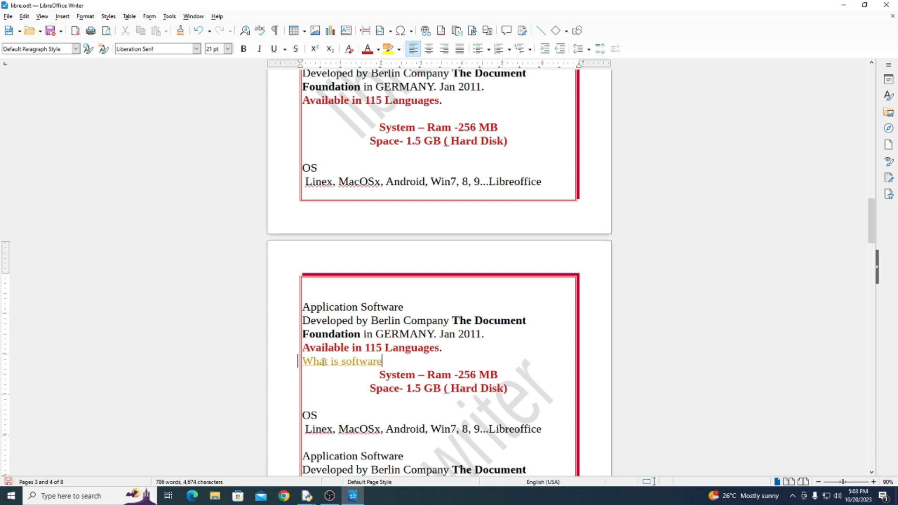
pyautogui.write('?')
pyautogui.press('Return')
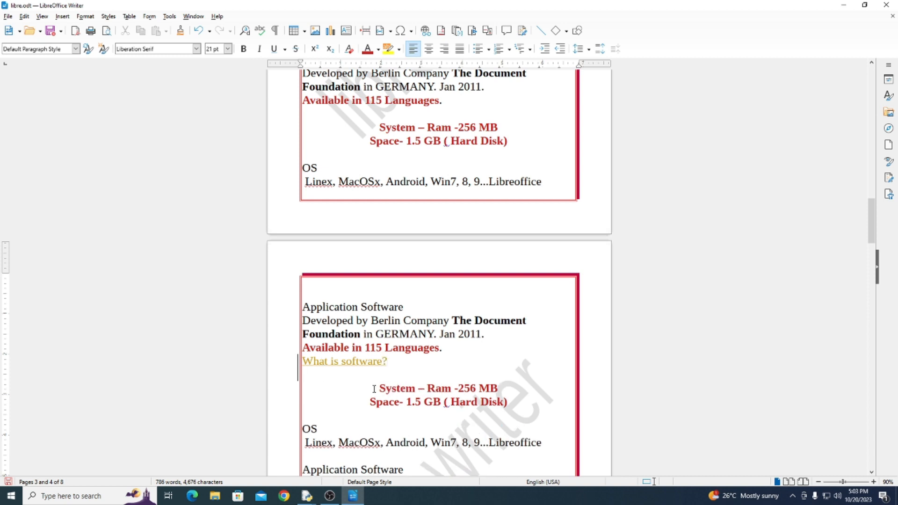
# Delete the "System – Ram -256 MB" and "Space- 1.5 GB ( Hard Disk)" lines below "What is software?" and make the two OS lines beneath them bold
pyautogui.moveTo(377, 388); pyautogui.dragTo(515, 401)
pyautogui.press('Delete')
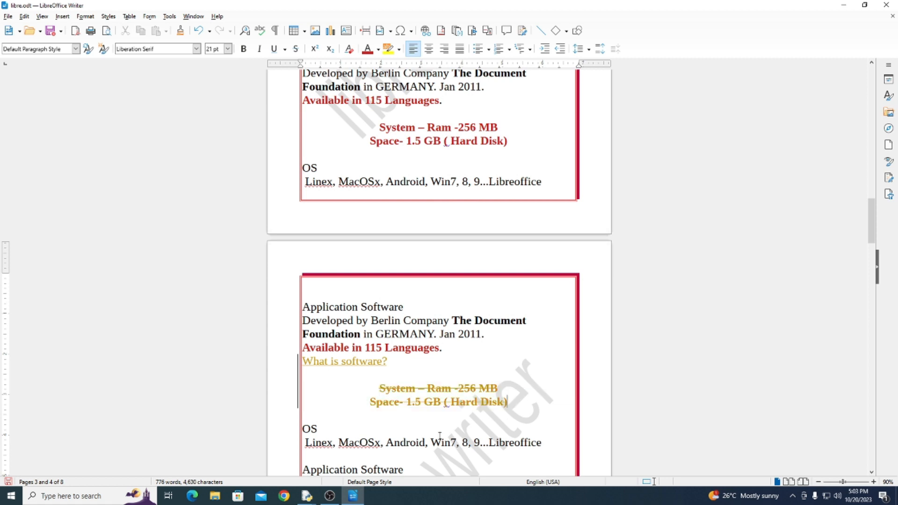
pyautogui.moveTo(310, 425)
pyautogui.mouseDown()
pyautogui.moveTo(493, 452)
pyautogui.moveTo(303, 428)
pyautogui.mouseUp()
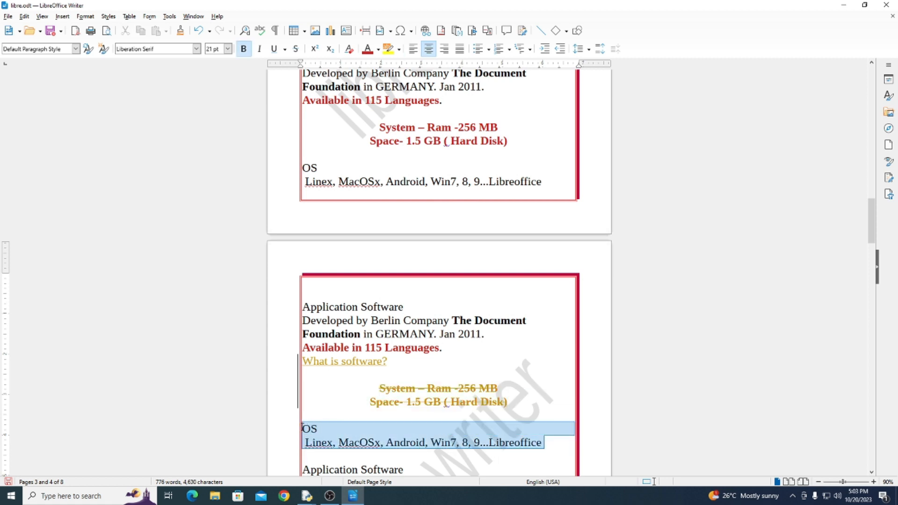
pyautogui.hotkey('ctrl', 'b')
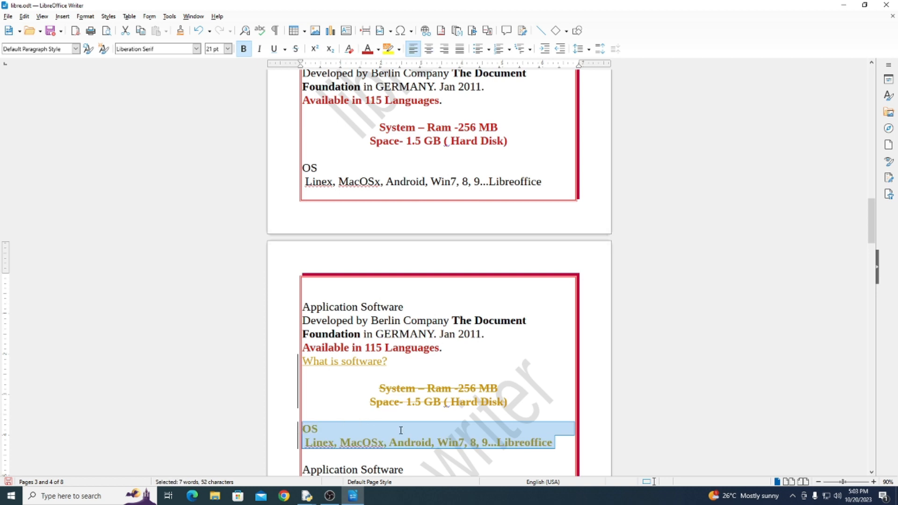
pyautogui.click(400, 430)
pyautogui.moveTo(507, 405); pyautogui.dragTo(344, 382)
pyautogui.click(344, 381)
pyautogui.click(384, 388)
pyautogui.moveTo(507, 403); pyautogui.dragTo(357, 390)
pyautogui.click(360, 391)
pyautogui.click(386, 394)
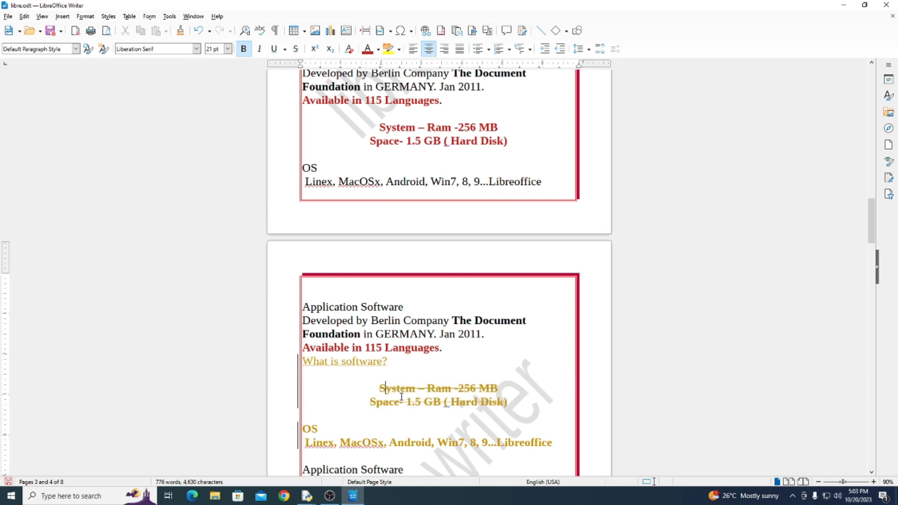
# Examine the recorded changes in the Manage Changes dialog, including the one commented "abc", and whether they can be accepted or rejected, and close it
pyautogui.click(25, 16)
pyautogui.moveTo(53, 170)
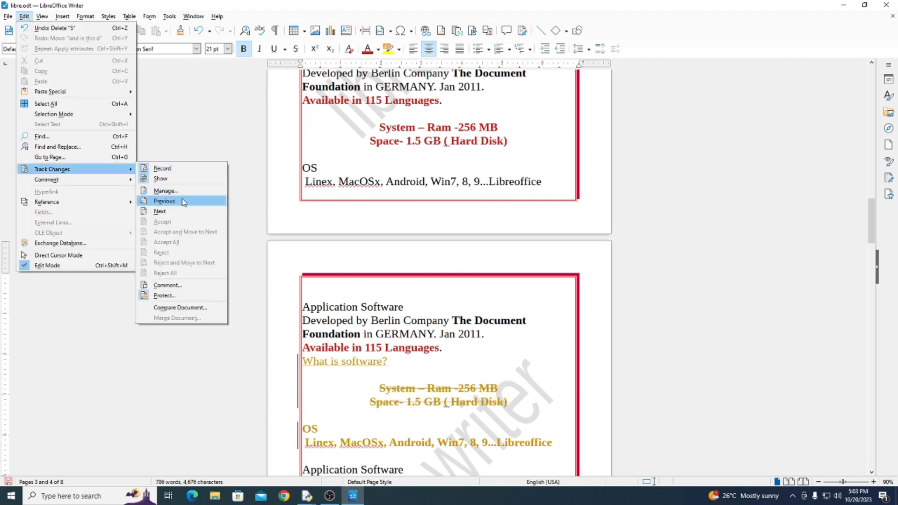
pyautogui.click(186, 189)
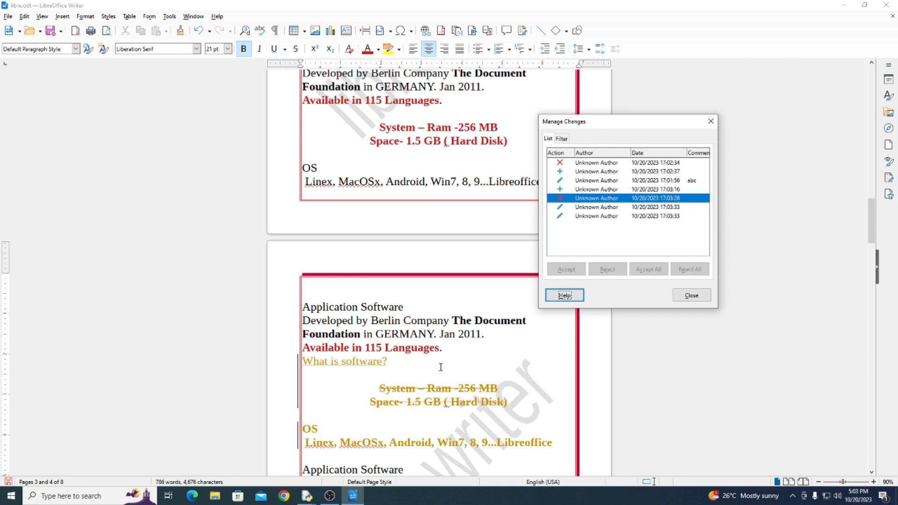
pyautogui.click(580, 182)
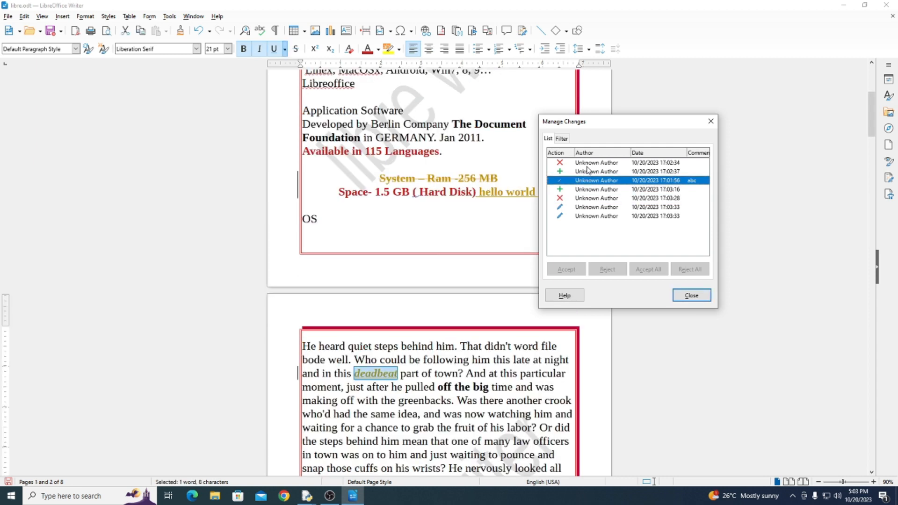
pyautogui.click(588, 163)
pyautogui.click(590, 171)
pyautogui.click(592, 181)
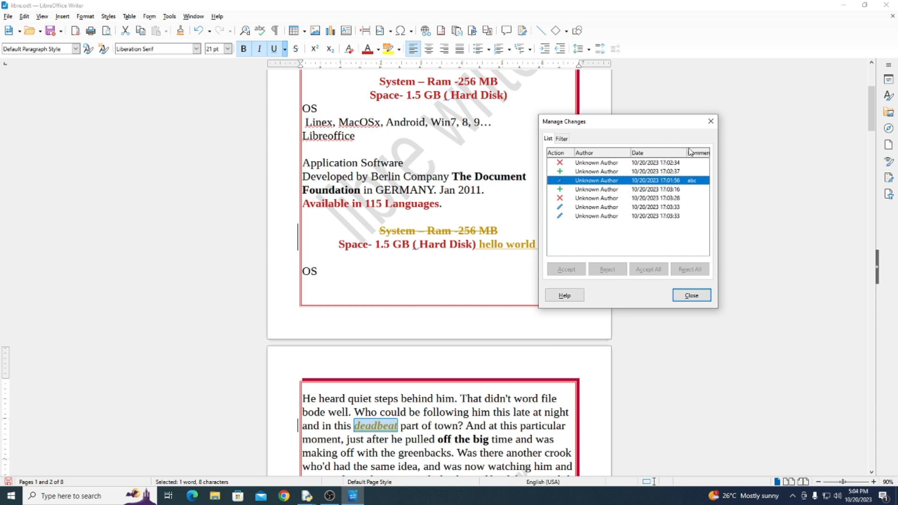
pyautogui.click(608, 198)
pyautogui.click(600, 215)
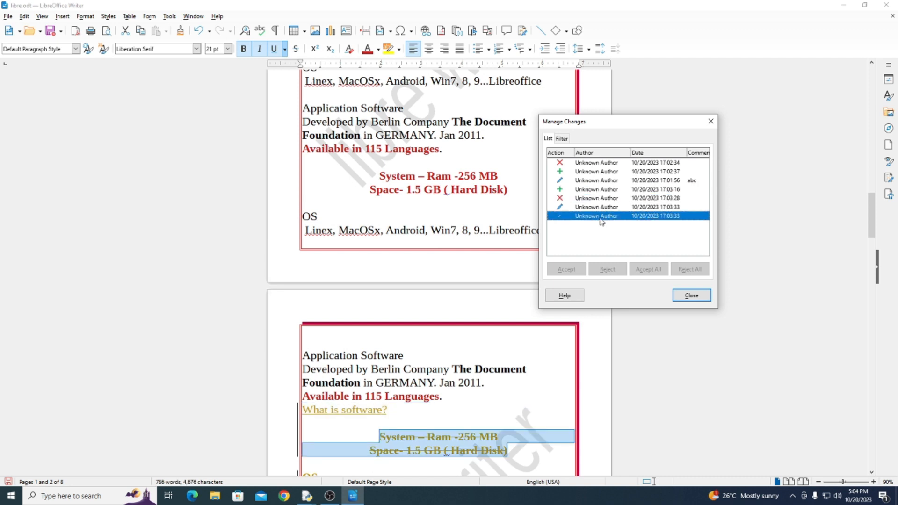
pyautogui.moveTo(638, 120); pyautogui.dragTo(534, 113)
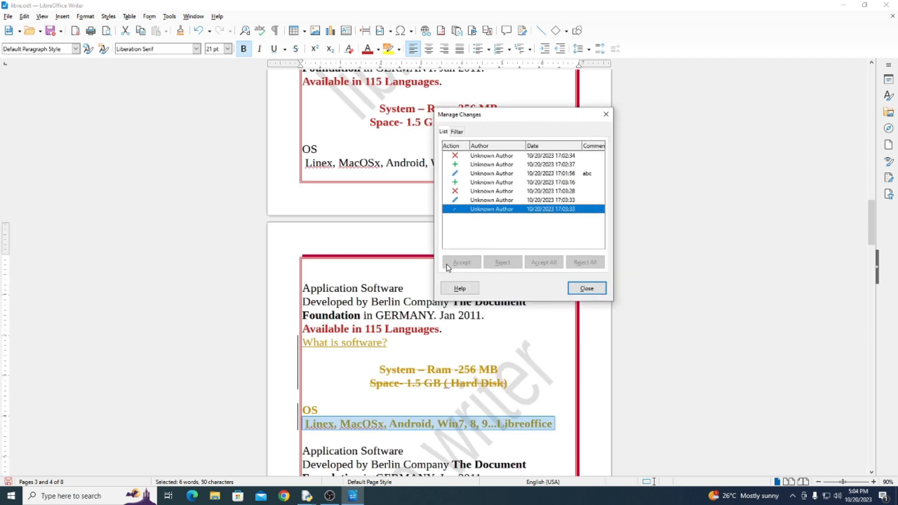
pyautogui.click(587, 288)
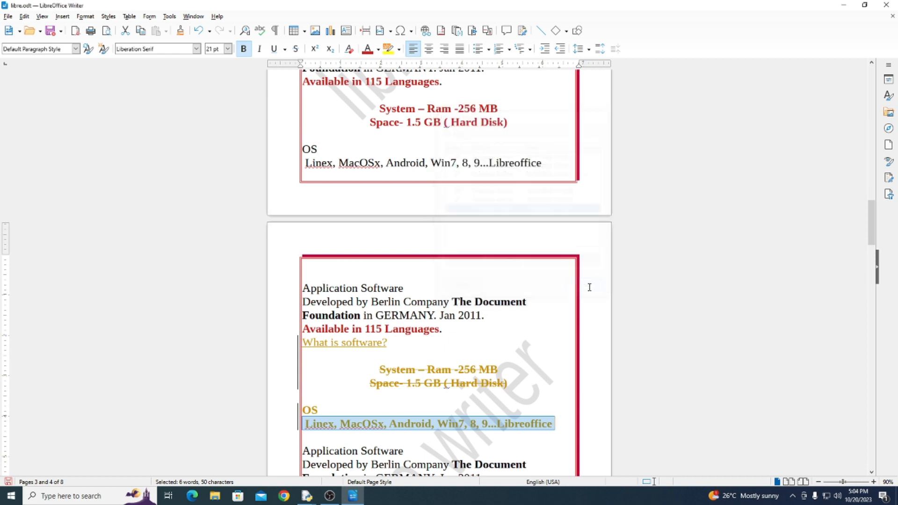
# Remove the protection from the tracked changes by entering the protection password
pyautogui.click(25, 17)
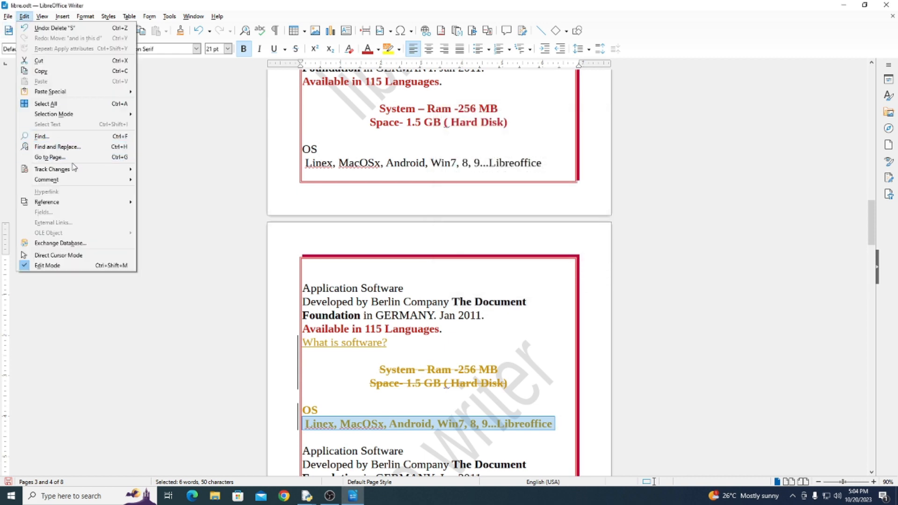
pyautogui.moveTo(73, 169)
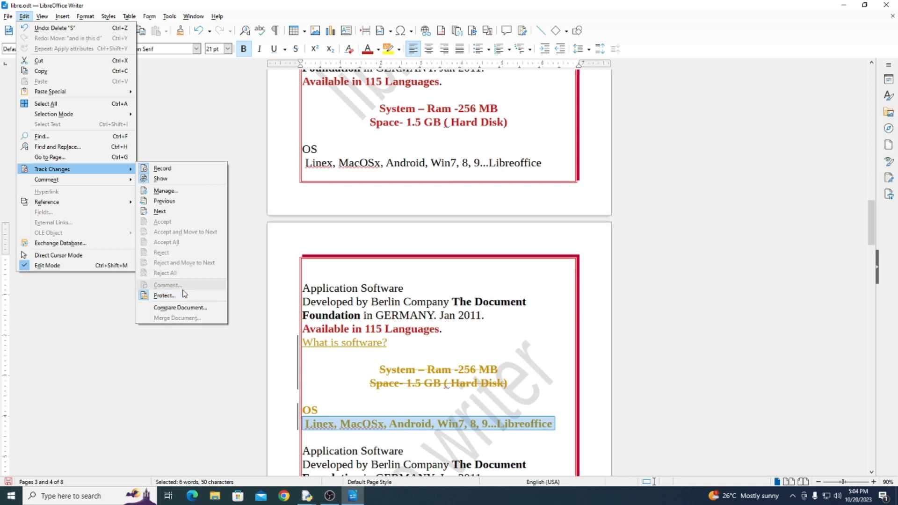
pyautogui.click(154, 295)
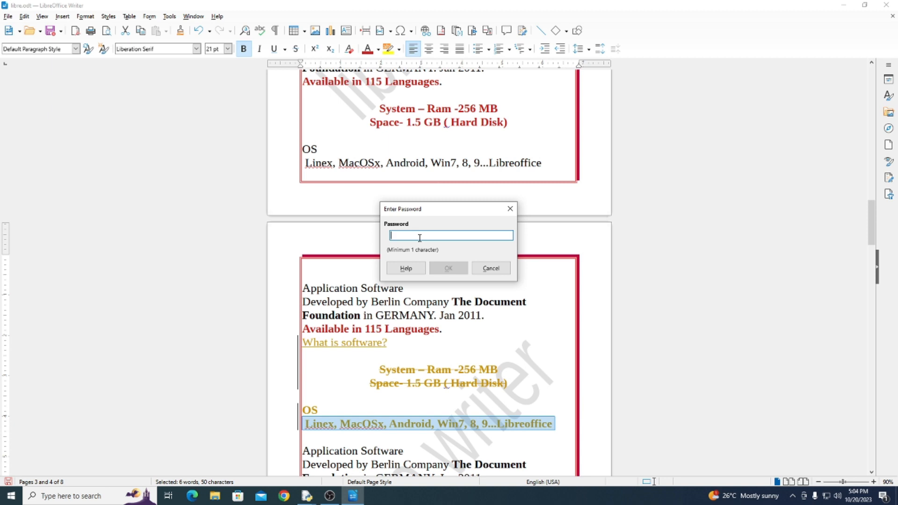
pyautogui.write('1')
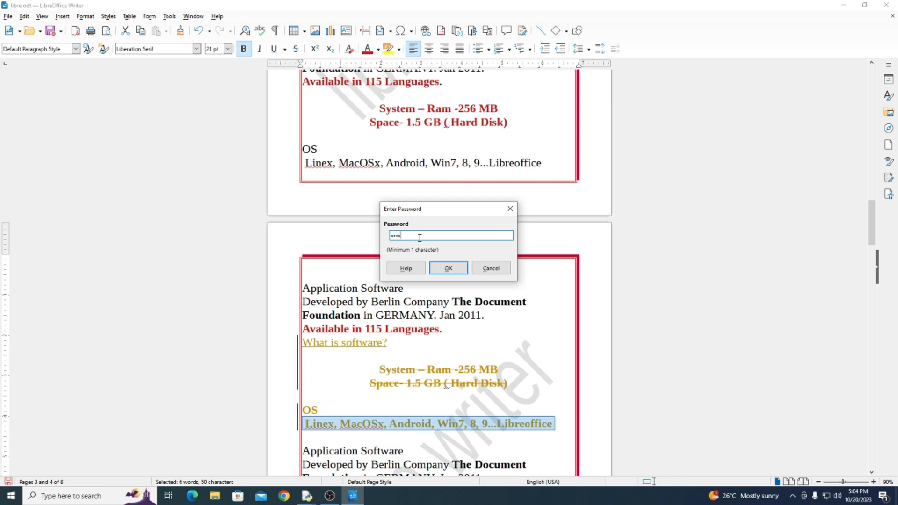
pyautogui.click(447, 270)
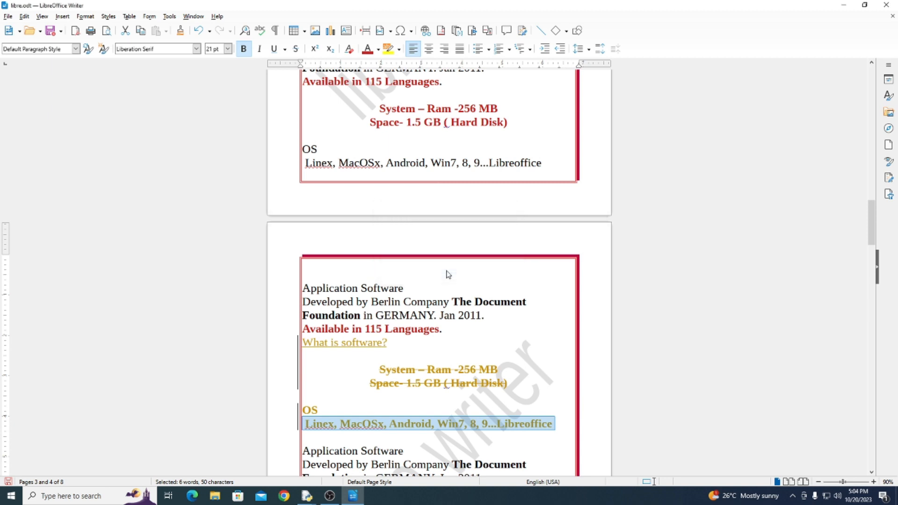
# Select "is software?" in the inserted line, check the accept and reject options in the Manage Changes dialog, and close it
pyautogui.moveTo(385, 343); pyautogui.dragTo(328, 343)
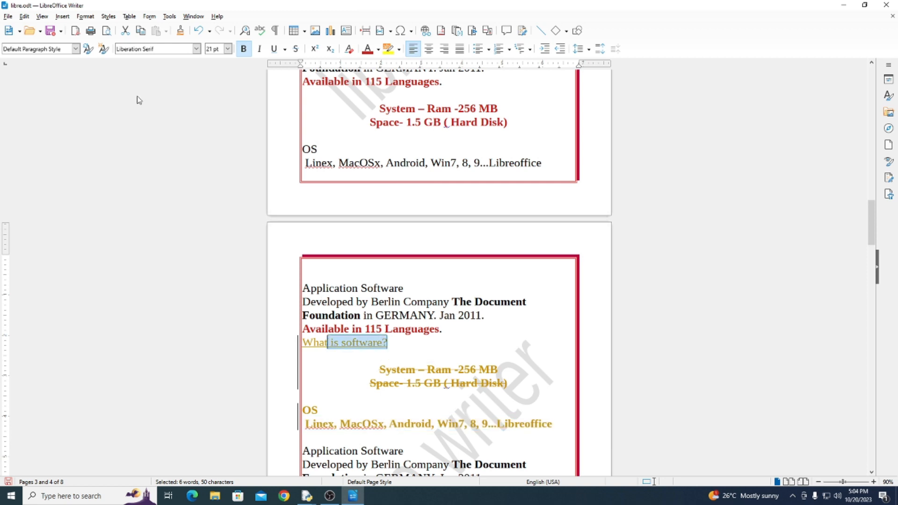
pyautogui.click(24, 16)
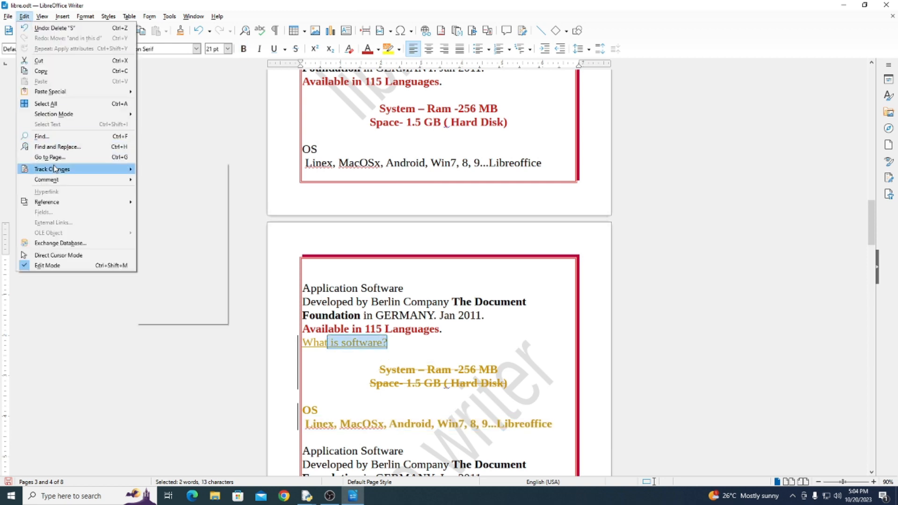
pyautogui.moveTo(54, 168)
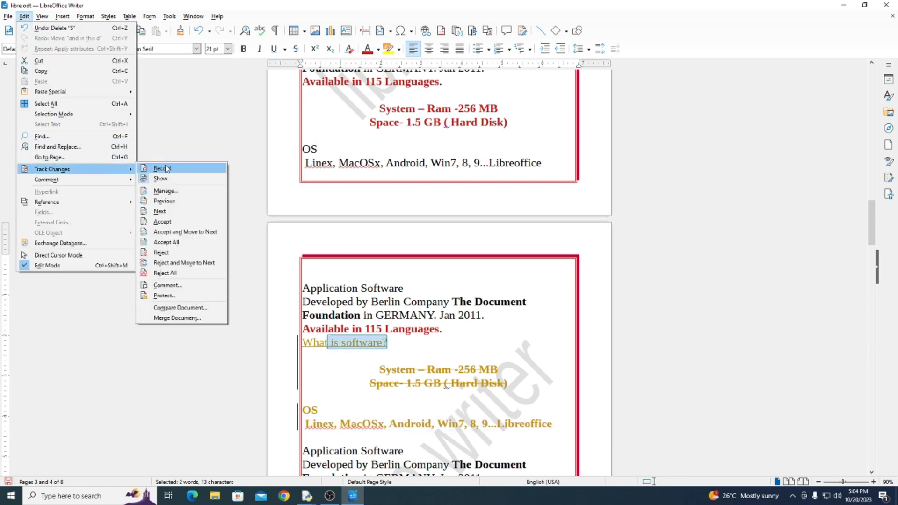
pyautogui.click(172, 192)
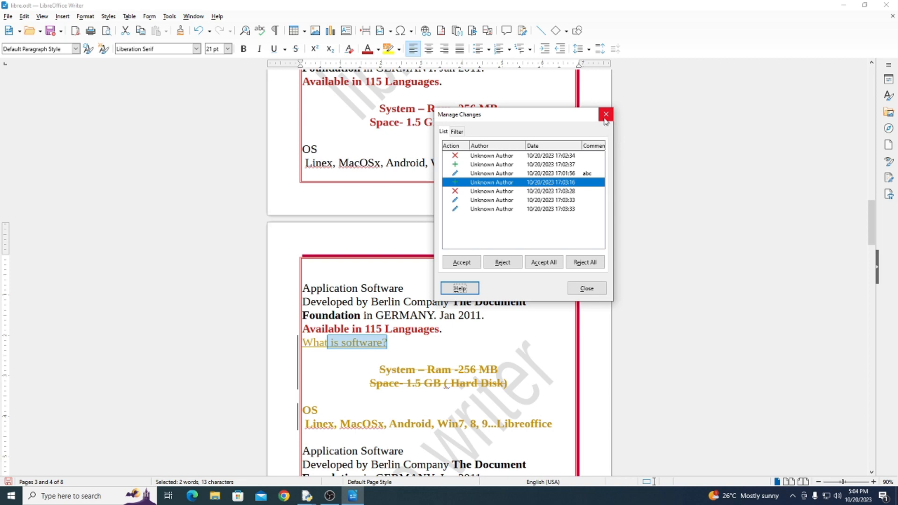
pyautogui.click(586, 288)
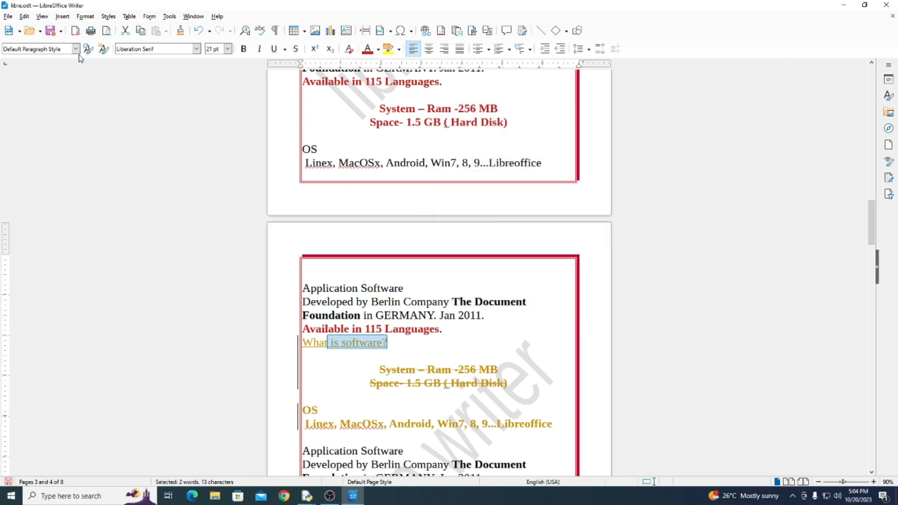
# Compare the document with the libre file stored on the Desktop
pyautogui.click(24, 17)
pyautogui.moveTo(67, 185)
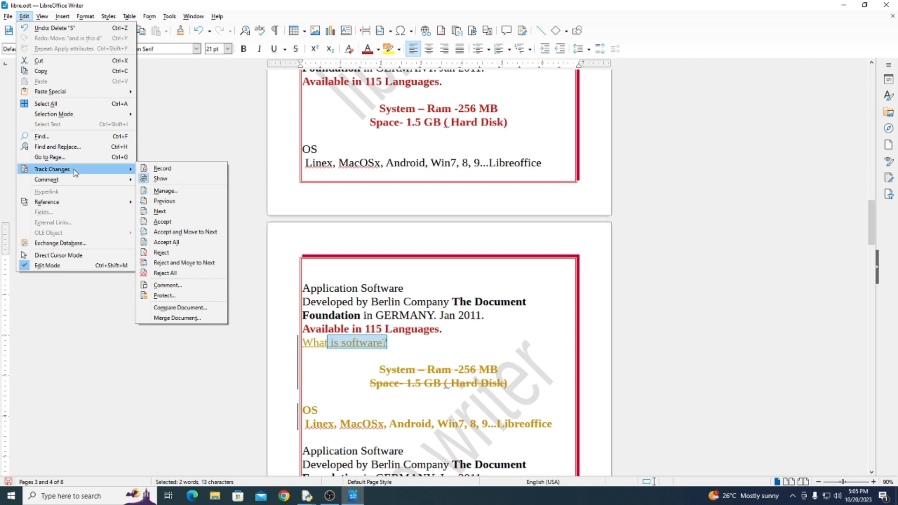
pyautogui.click(179, 308)
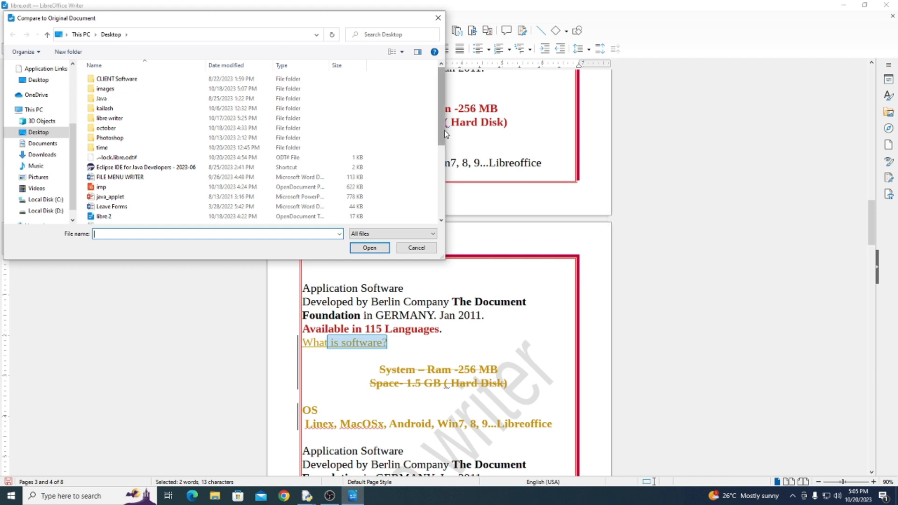
pyautogui.moveTo(443, 136); pyautogui.dragTo(435, 191)
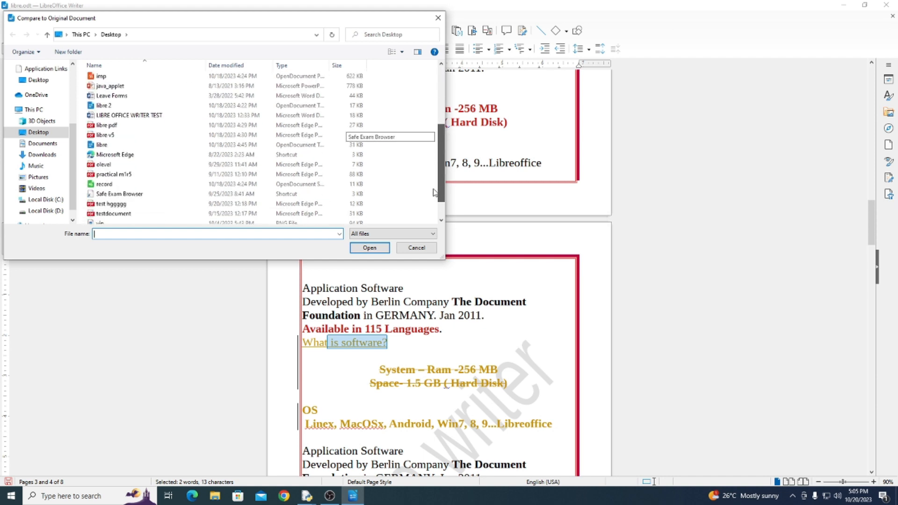
pyautogui.click(108, 145)
pyautogui.click(364, 247)
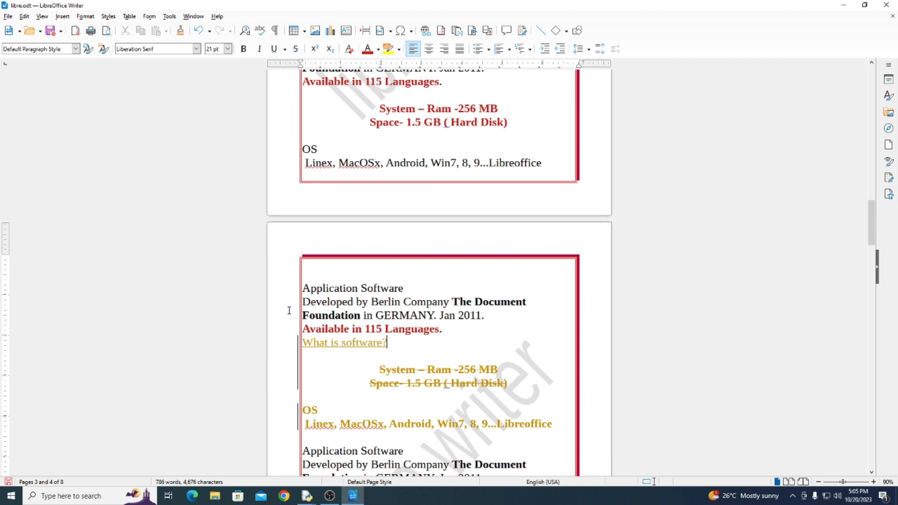
pyautogui.click(24, 16)
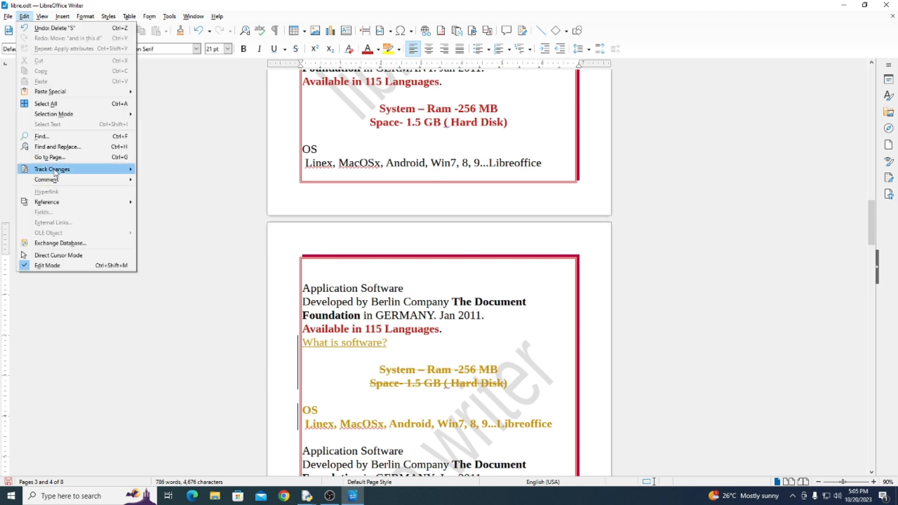
pyautogui.moveTo(70, 169)
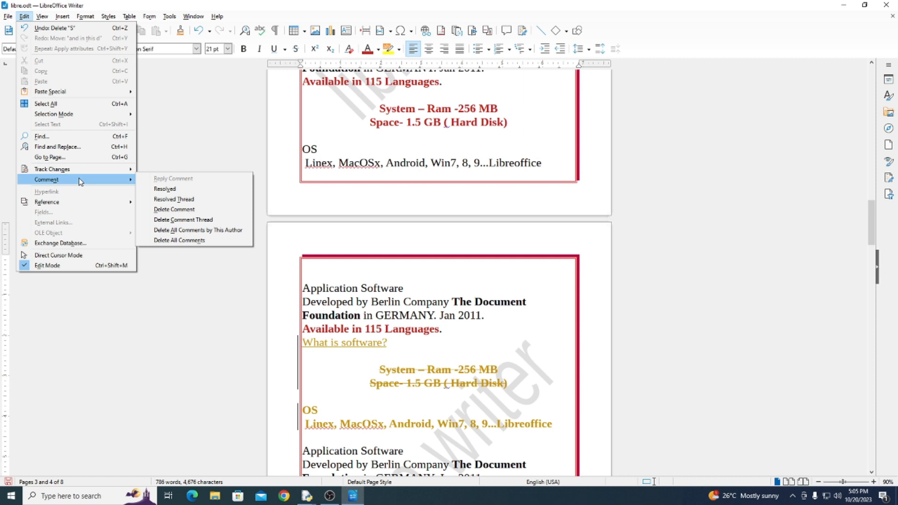
pyautogui.moveTo(65, 17)
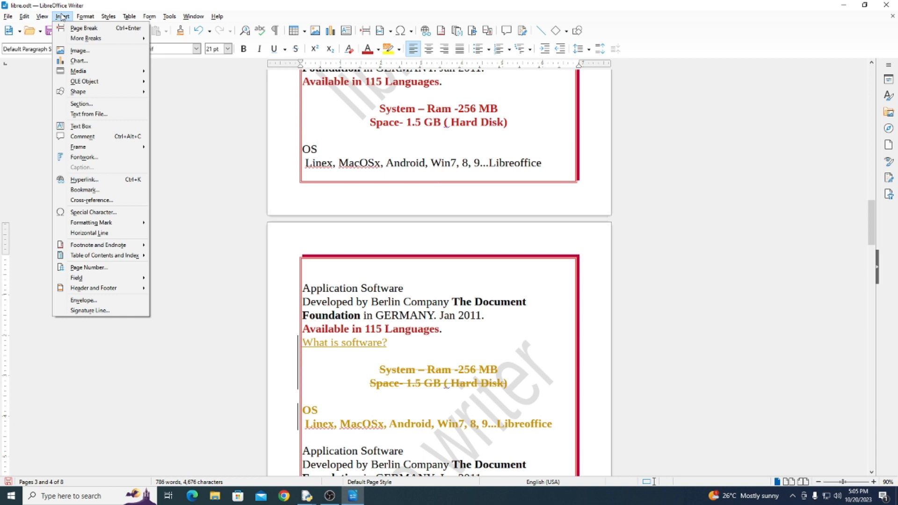
pyautogui.moveTo(24, 17)
pyautogui.click(409, 310)
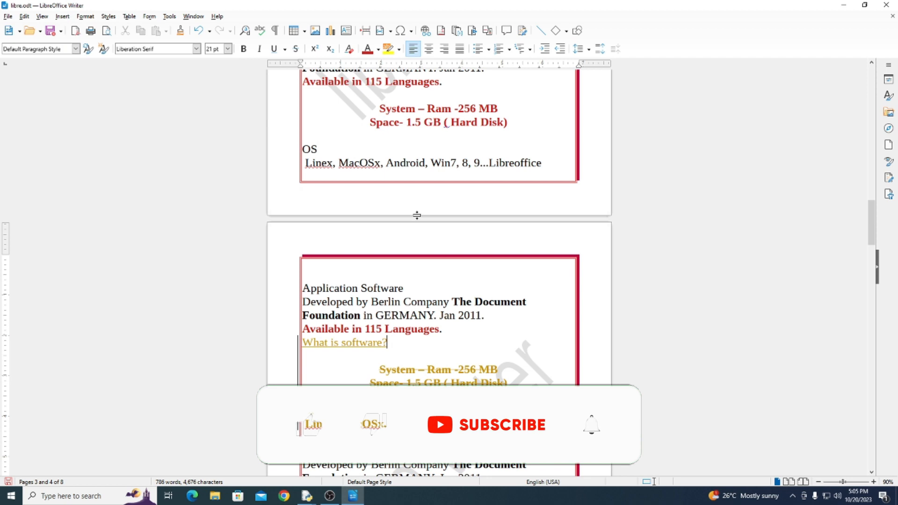
# Attach a comment reading "Ayc class" to the "Application Software" line below the bold OS lines
pyautogui.scroll(-5, 413, 252)
pyautogui.moveTo(411, 286); pyautogui.dragTo(302, 283)
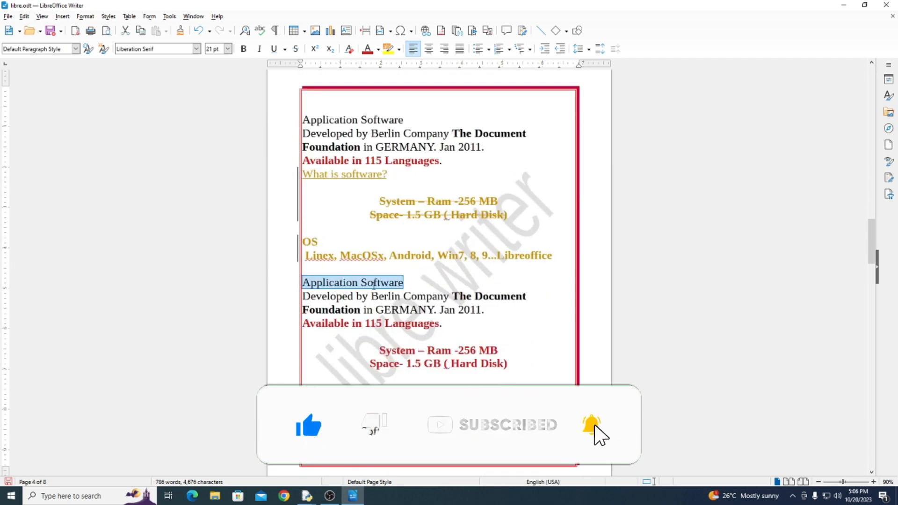
pyautogui.click(63, 16)
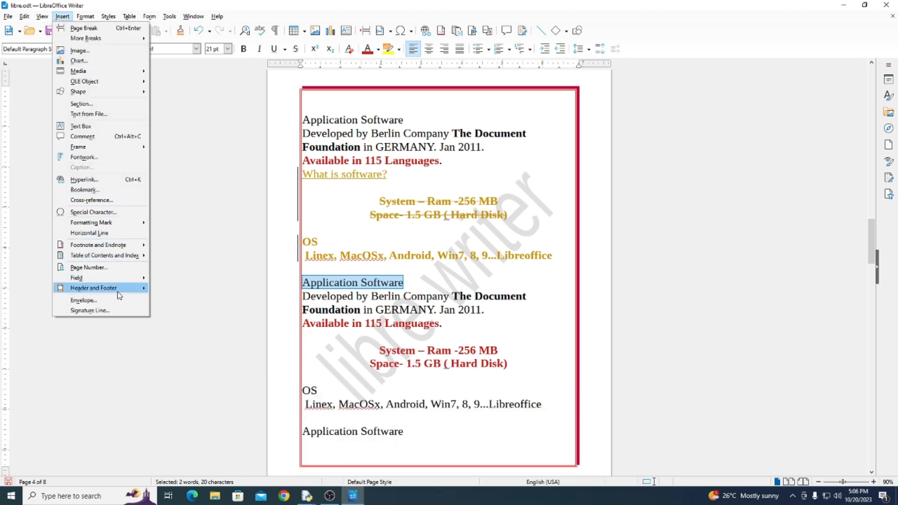
pyautogui.click(82, 136)
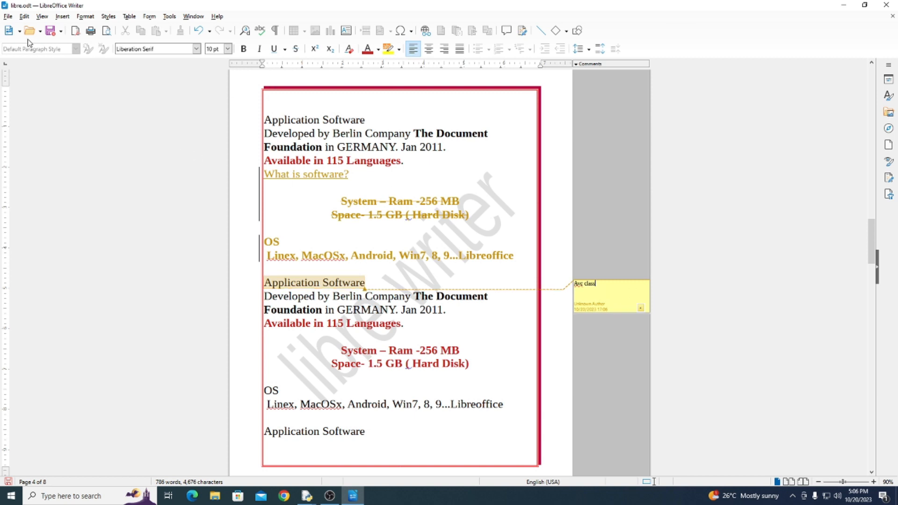
# Resolve the thread of the "Ayc class" comment and append the sample text "yuy thy" to it
pyautogui.click(24, 17)
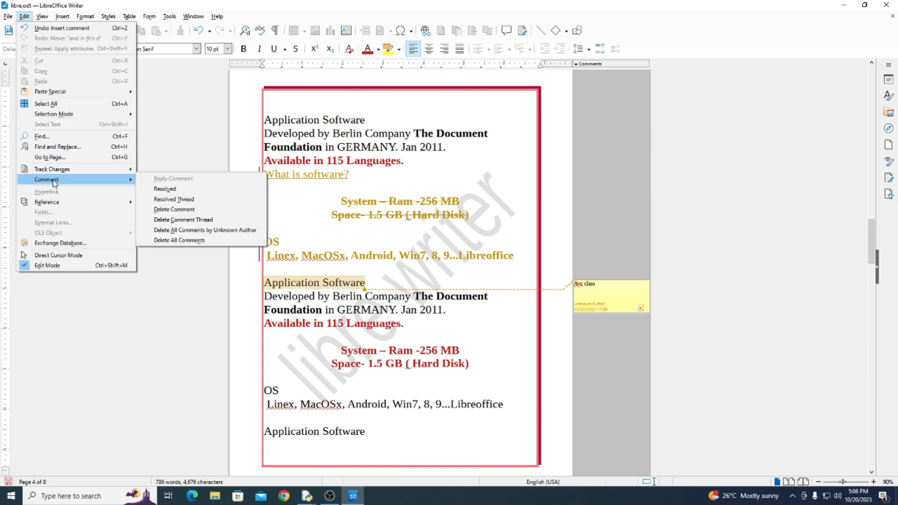
pyautogui.click(641, 308)
pyautogui.click(640, 308)
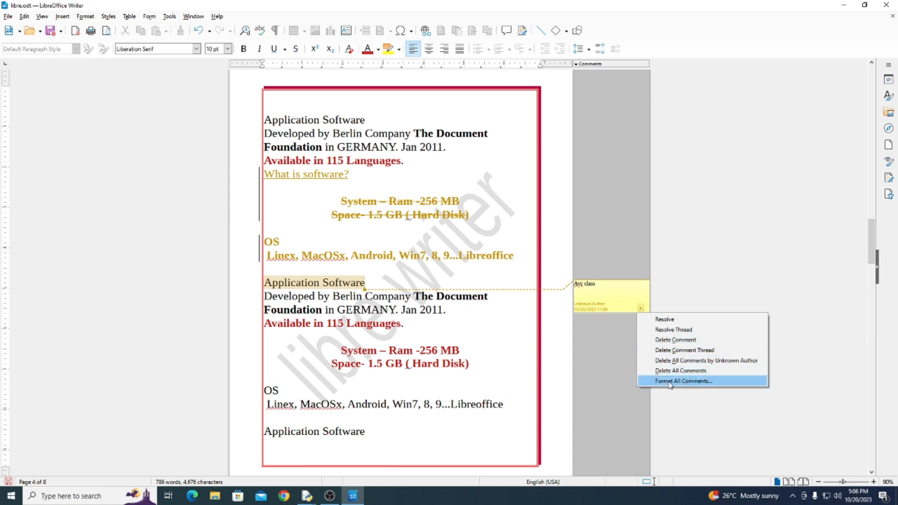
pyautogui.click(672, 328)
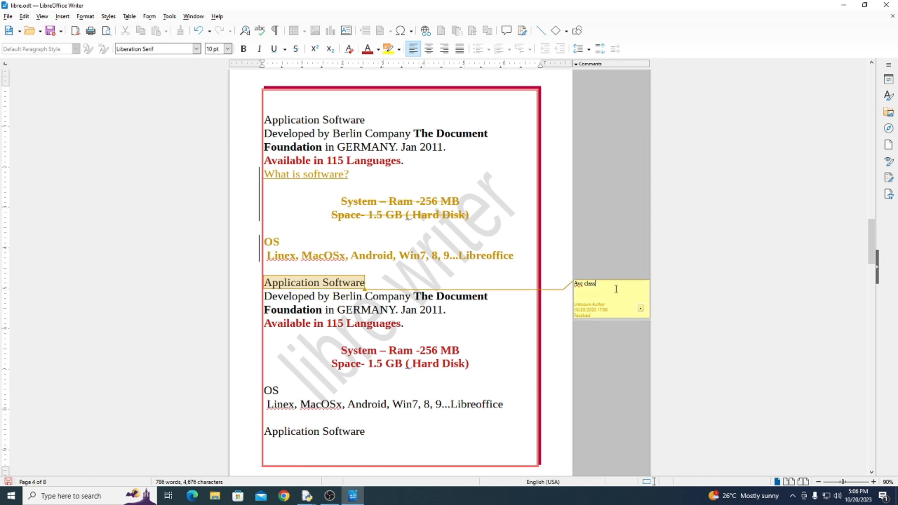
pyautogui.write('yuy thy')
# Switch the comment on "Application Software" to unresolved, back to resolved, and to unresolved again
pyautogui.click(640, 309)
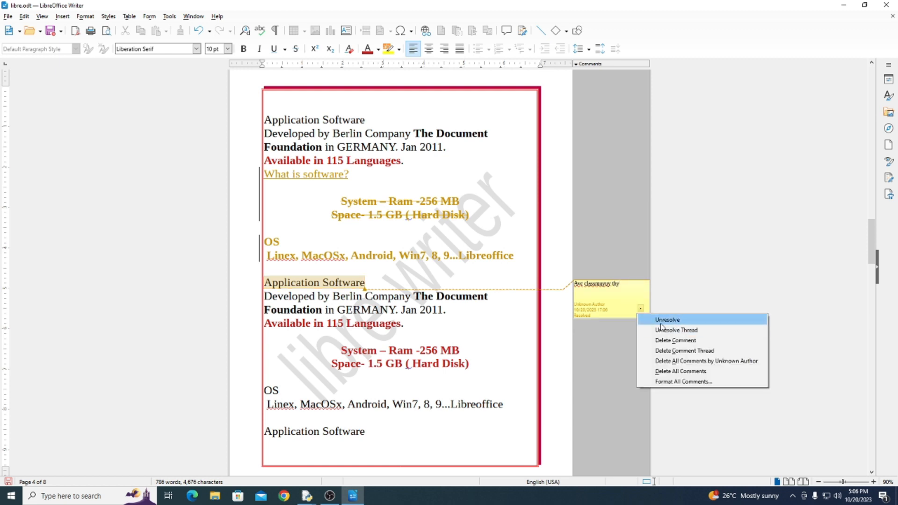
pyautogui.click(660, 323)
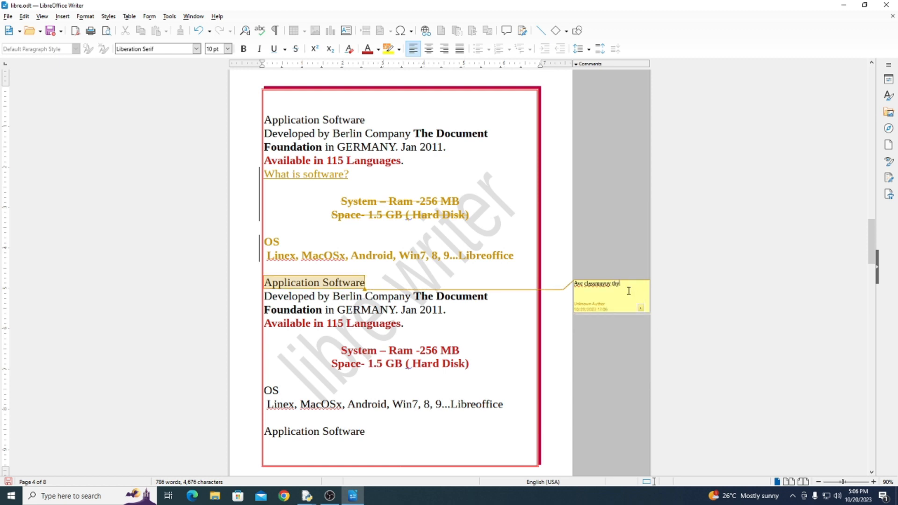
pyautogui.click(640, 307)
pyautogui.click(655, 320)
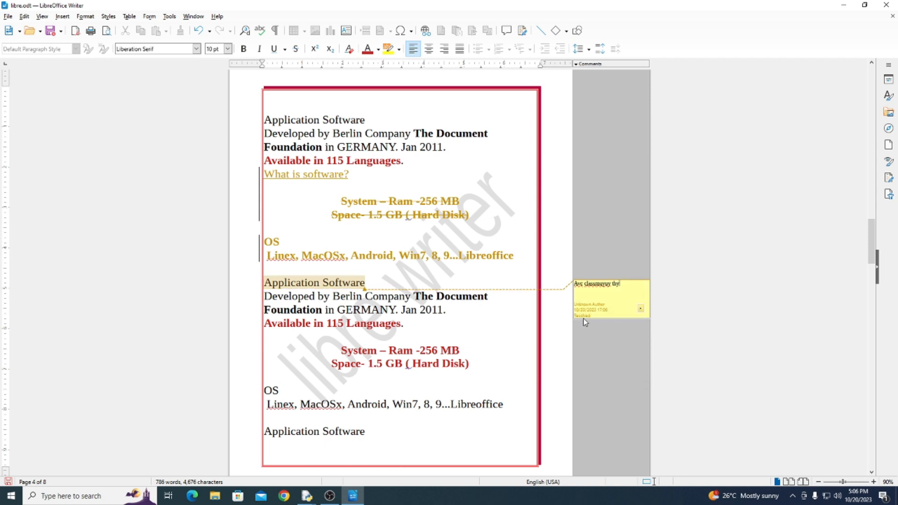
pyautogui.click(640, 308)
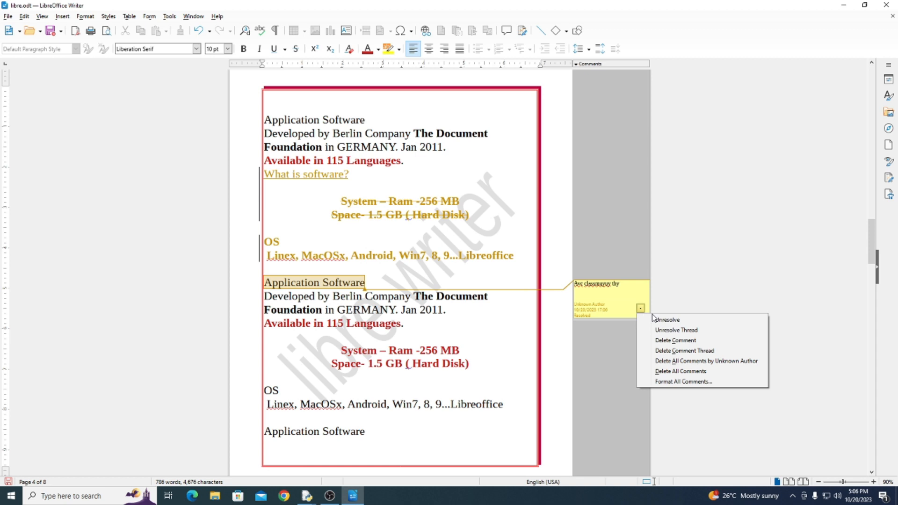
pyautogui.click(652, 316)
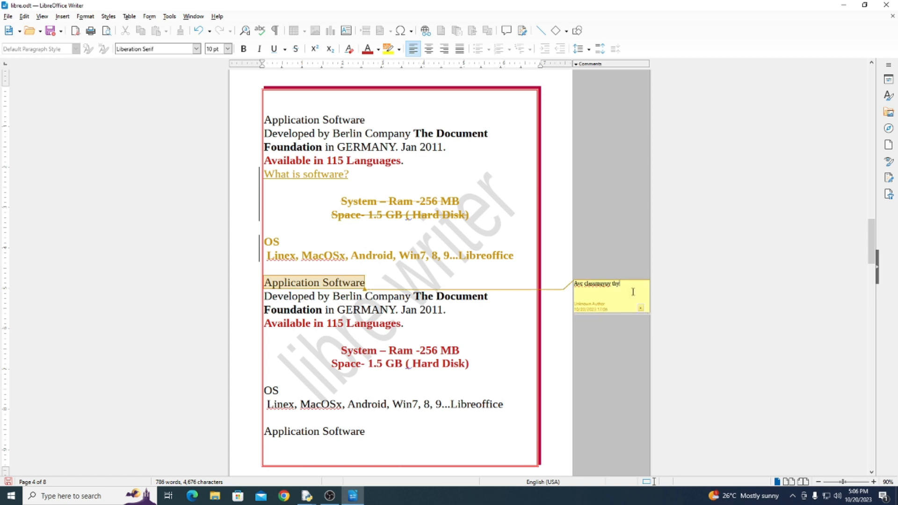
# Resolve the comment's thread again and delete the comment from the "Application Software" line
pyautogui.click(640, 309)
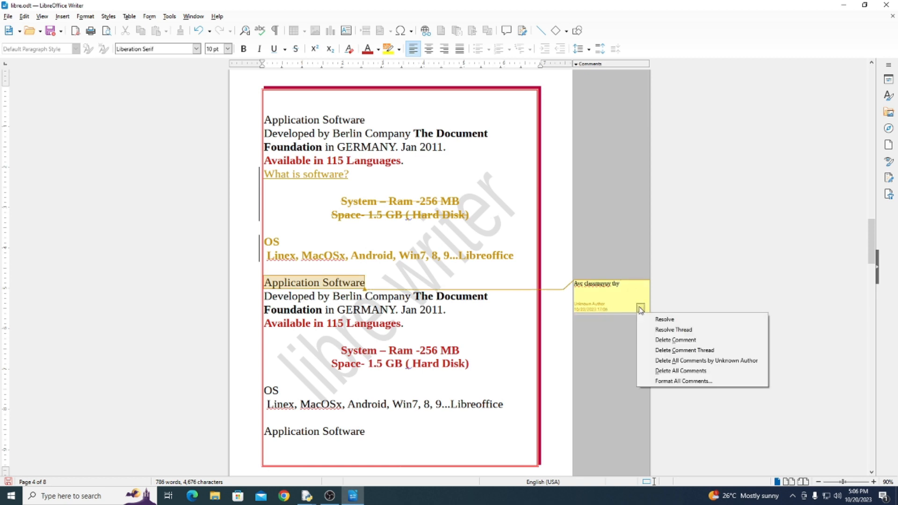
pyautogui.click(661, 330)
pyautogui.click(640, 309)
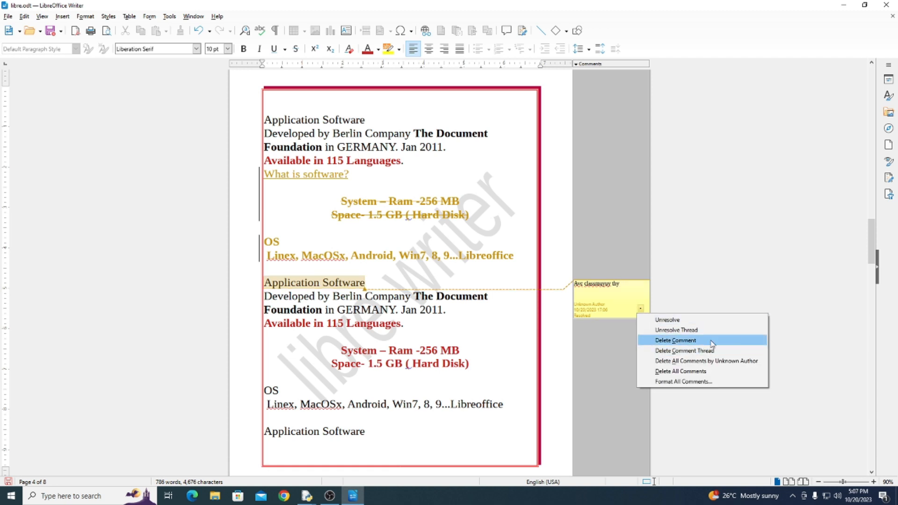
pyautogui.click(685, 341)
# Insert an empty comment on the "Application Software" line below the bold OS lines and open its list of actions
pyautogui.moveTo(405, 282); pyautogui.dragTo(304, 282)
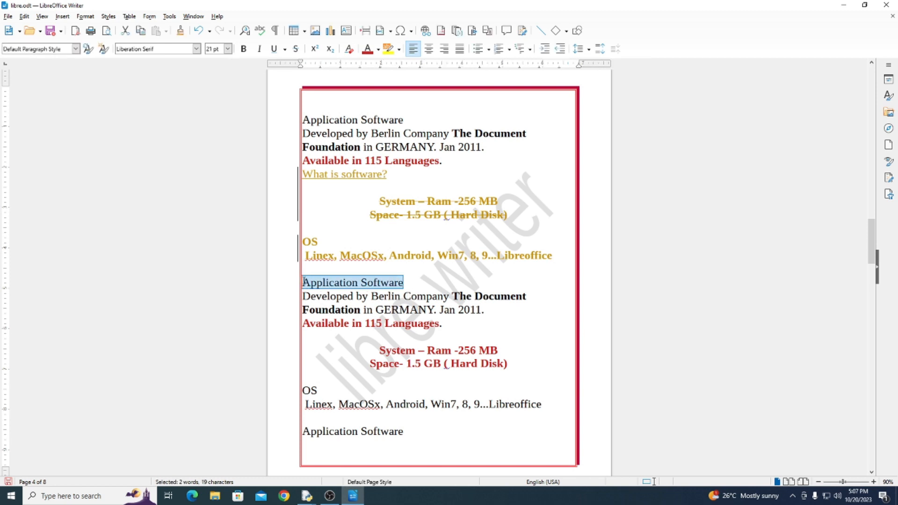
pyautogui.click(24, 16)
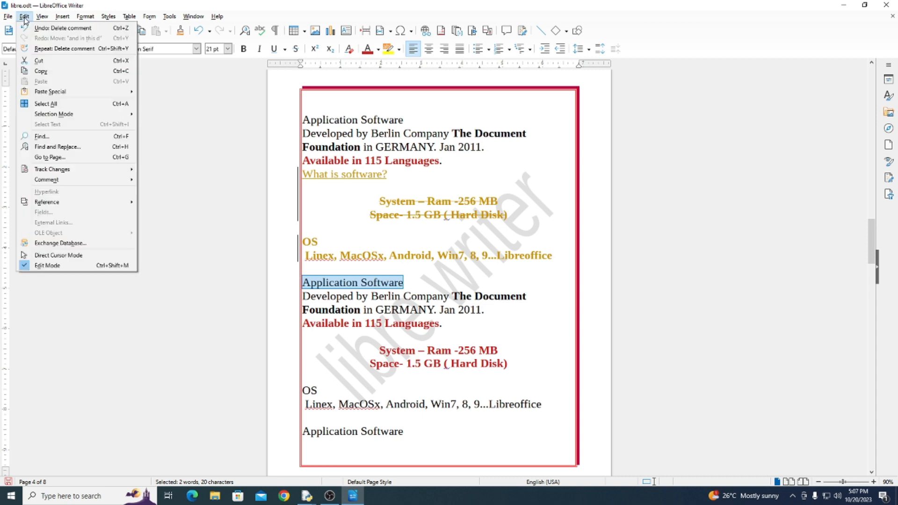
pyautogui.moveTo(41, 171)
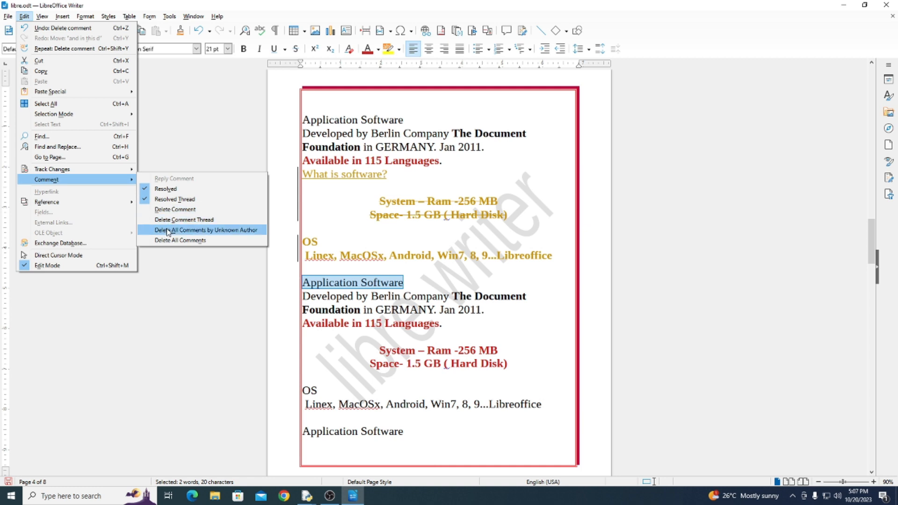
pyautogui.moveTo(62, 16)
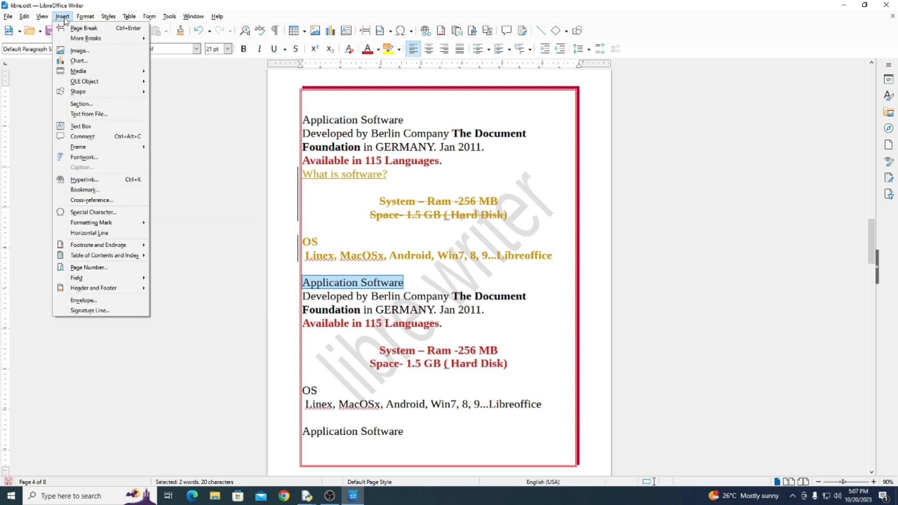
pyautogui.click(82, 136)
pyautogui.click(640, 308)
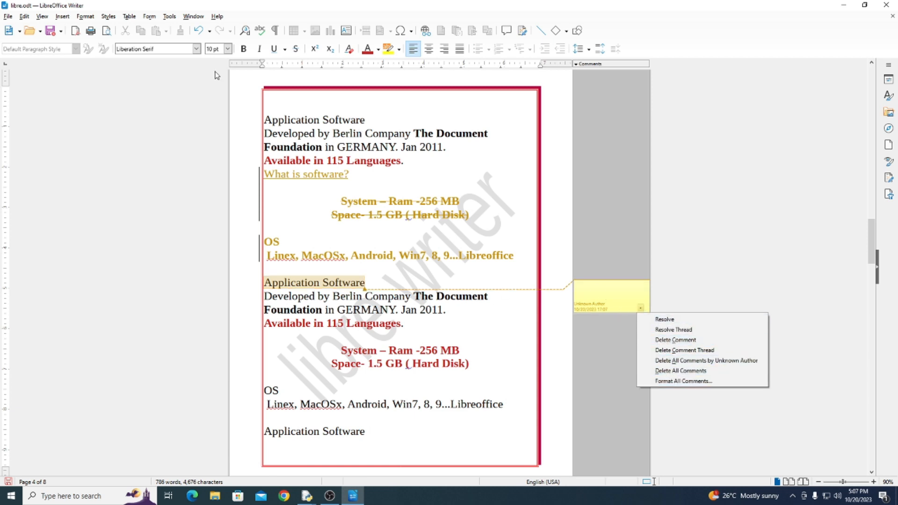
# Hide the comments in the document view
pyautogui.click(43, 17)
pyautogui.click(43, 17)
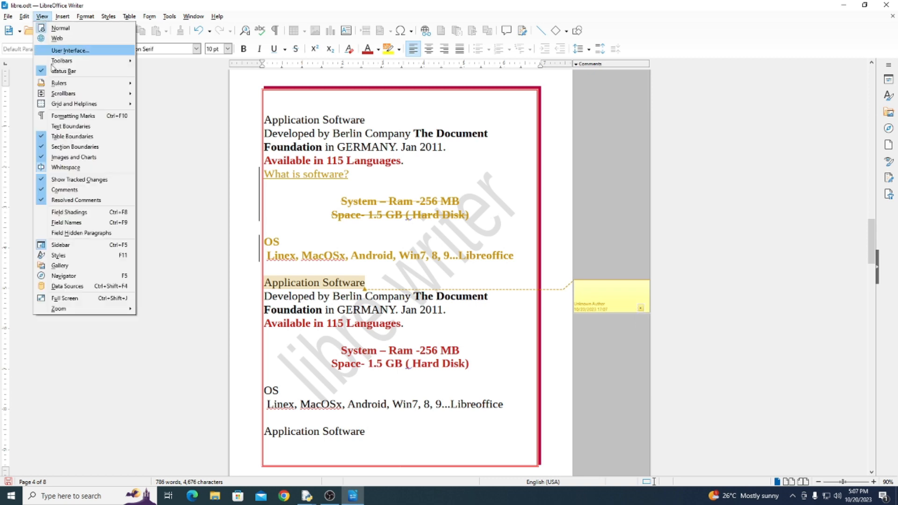
pyautogui.click(69, 190)
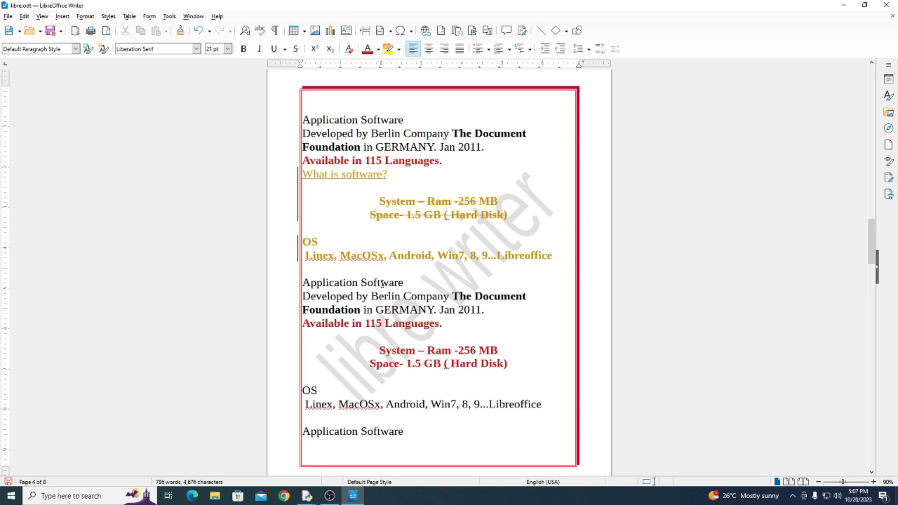
pyautogui.click(42, 16)
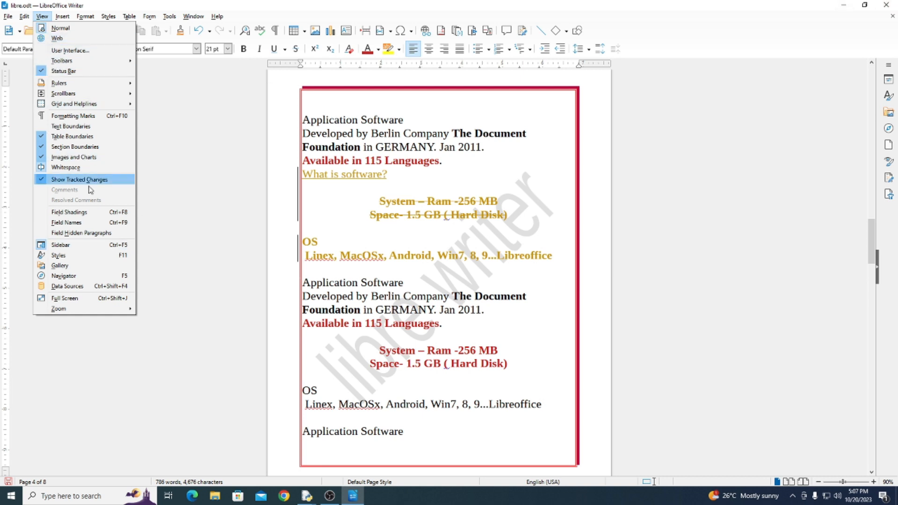
pyautogui.click(363, 294)
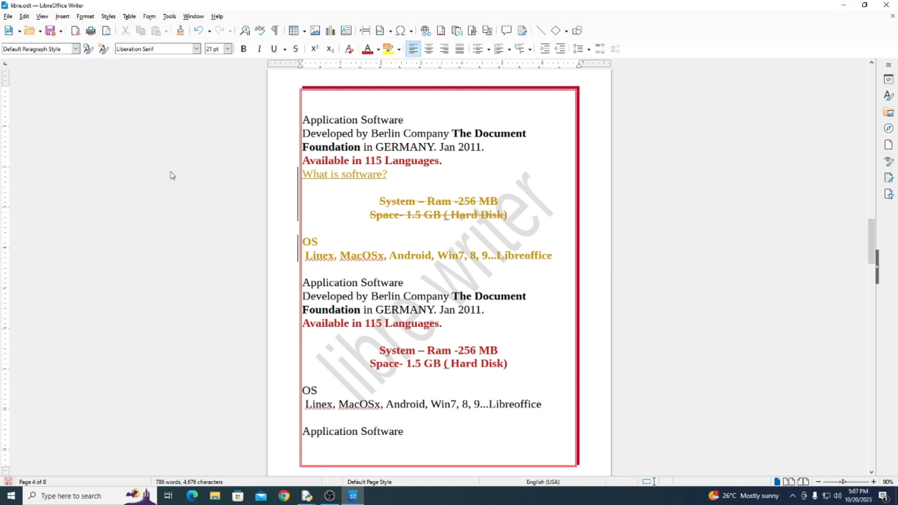
pyautogui.click(42, 16)
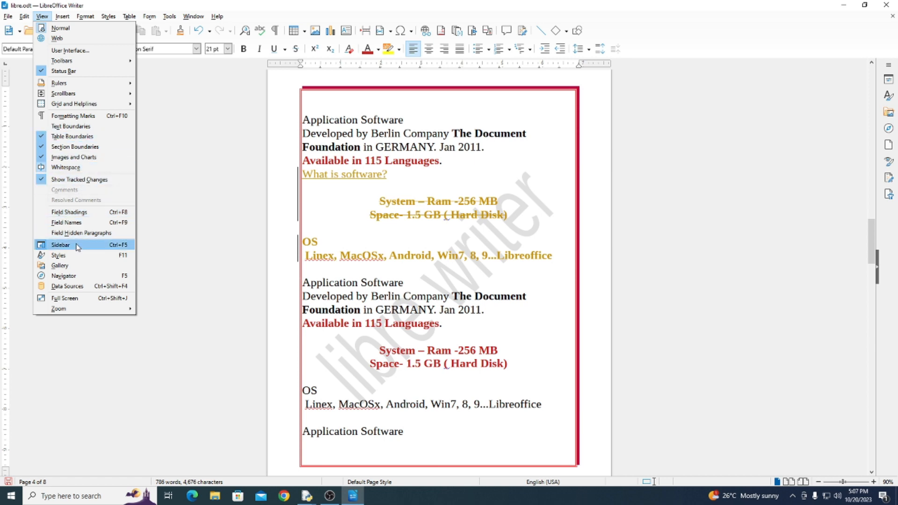
pyautogui.click(330, 282)
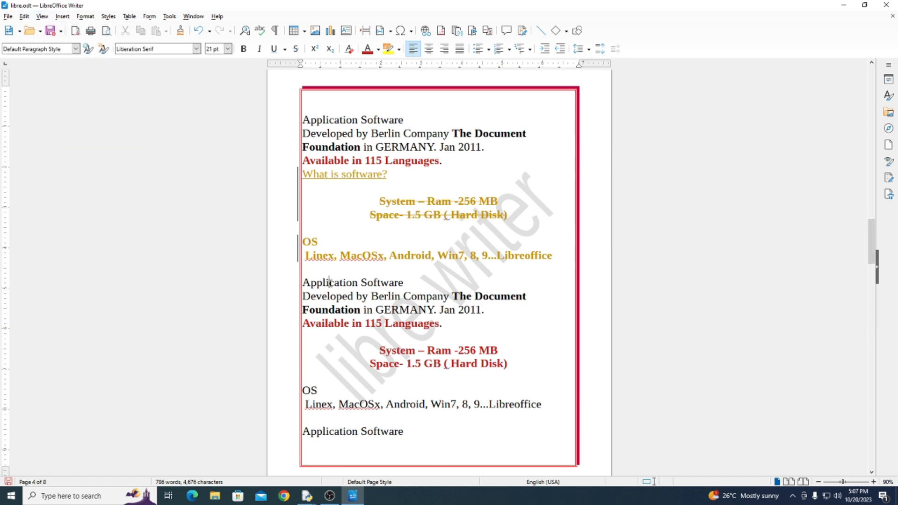
# Select the "Application Software" line below the bold OS lines again and attach a new comment to it
pyautogui.moveTo(310, 282)
pyautogui.mouseDown()
pyautogui.moveTo(396, 283)
pyautogui.moveTo(302, 283)
pyautogui.mouseUp()
pyautogui.click(401, 283)
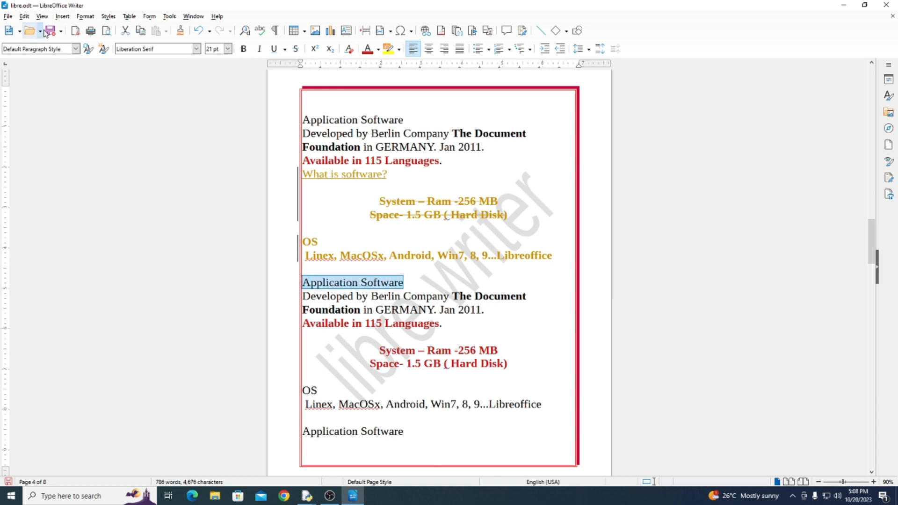
pyautogui.click(62, 16)
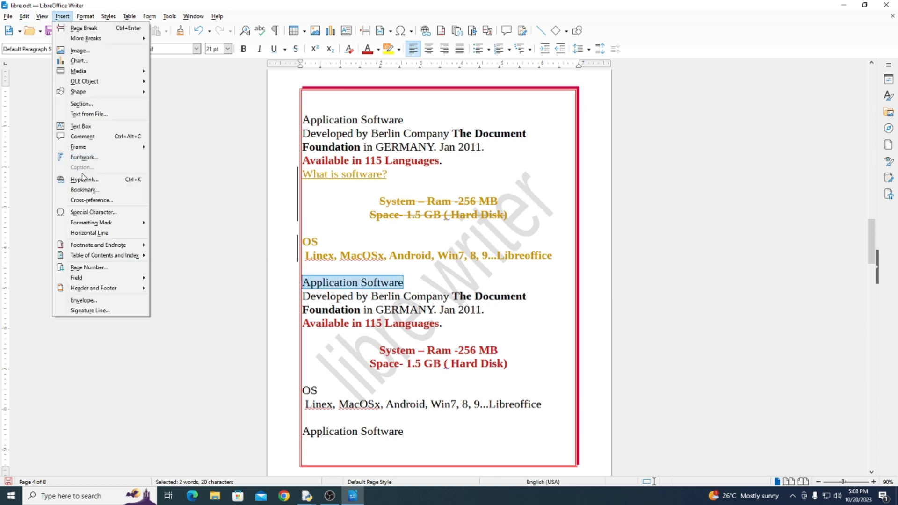
pyautogui.click(87, 137)
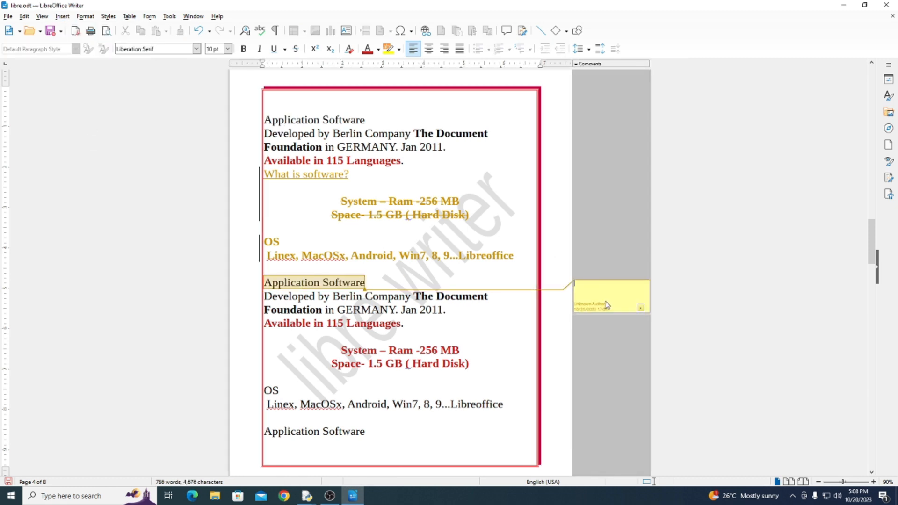
# Write "hghghghg" in the new comment and hide the comments in the document view
pyautogui.write('hghghghg')
pyautogui.click(45, 16)
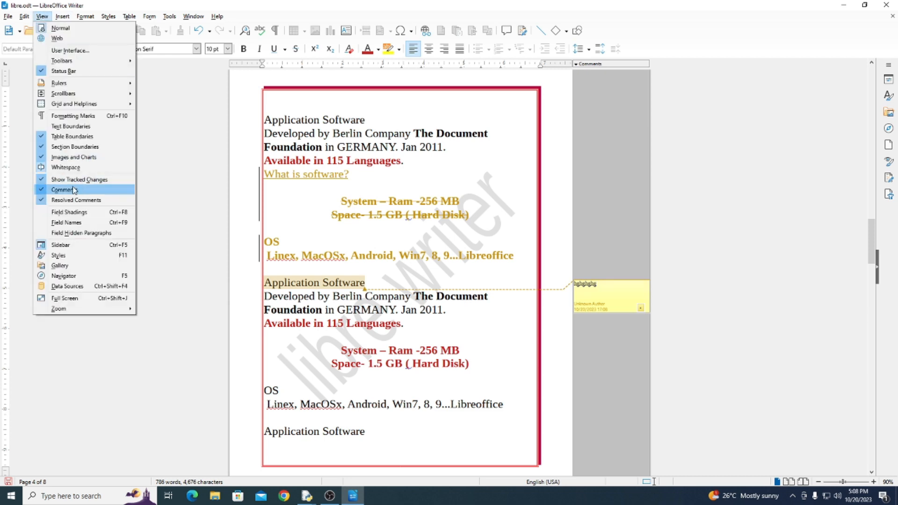
pyautogui.click(65, 189)
# Show the comments again, and toggle them hidden and shown once more
pyautogui.click(43, 17)
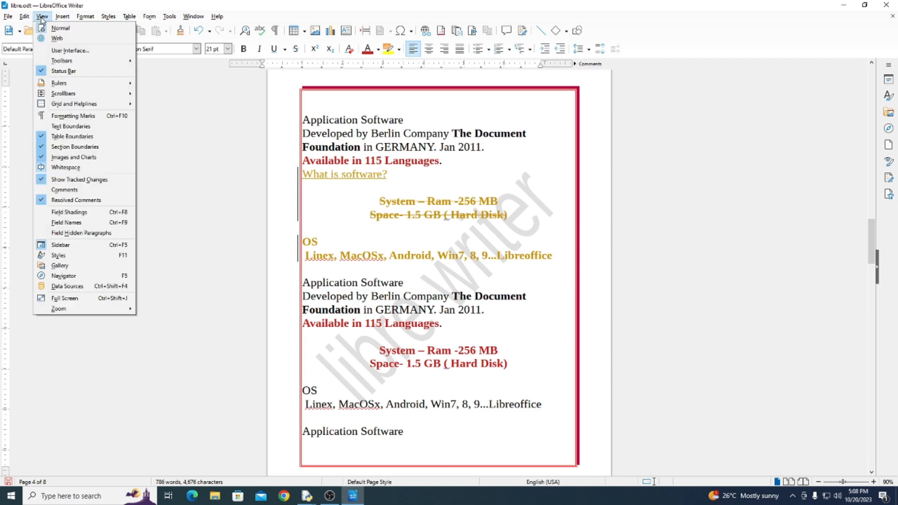
pyautogui.click(65, 190)
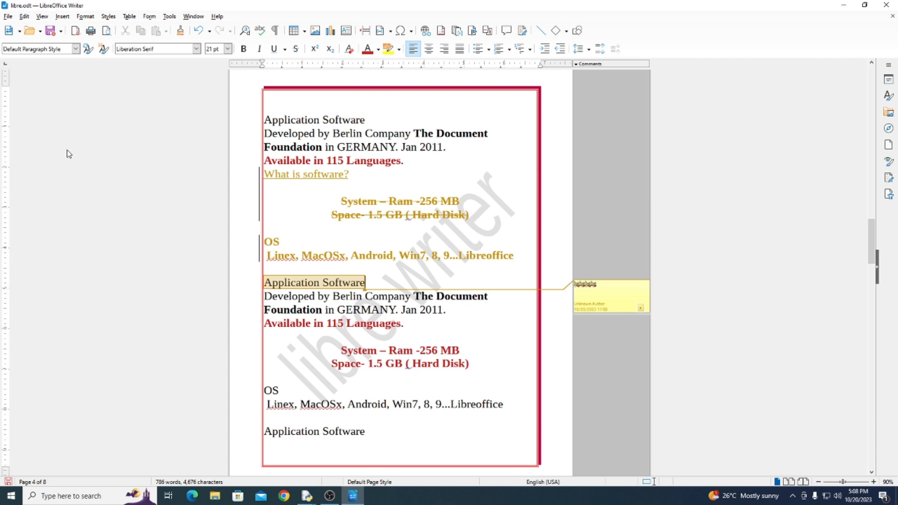
pyautogui.click(42, 17)
pyautogui.click(61, 189)
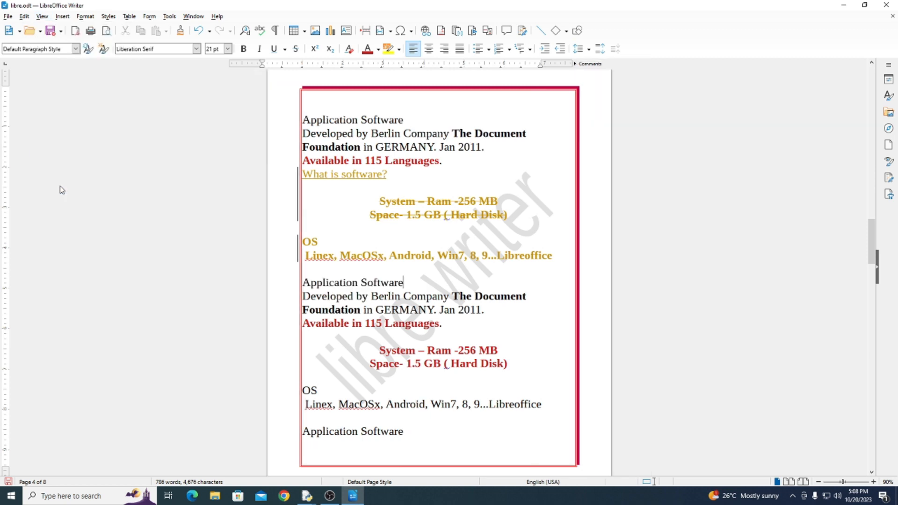
pyautogui.click(42, 17)
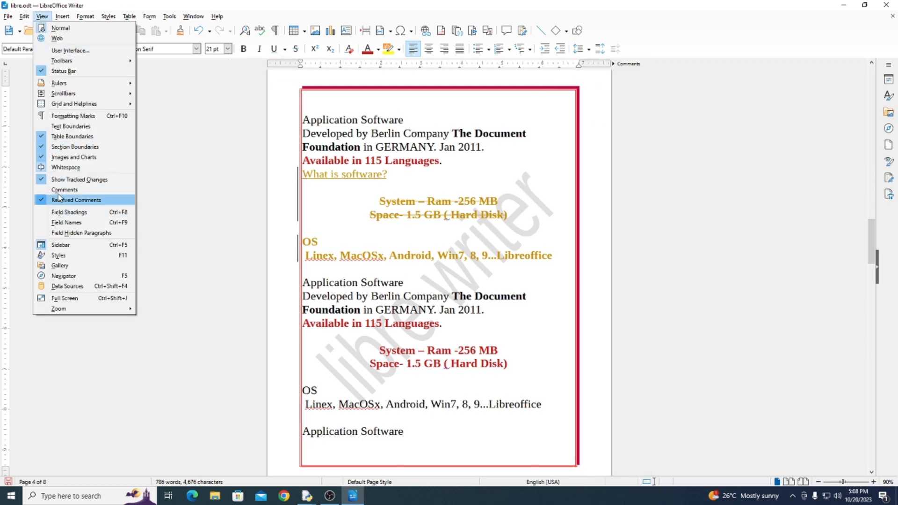
pyautogui.click(61, 190)
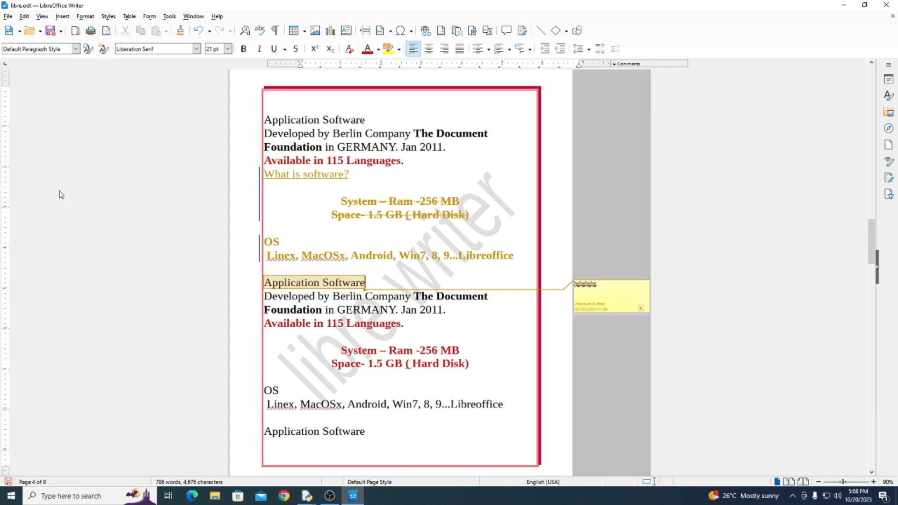
# Turn on Direct Cursor Mode and place the cursor in the bold "Linex, MacOSx, Android" line
pyautogui.click(68, 20)
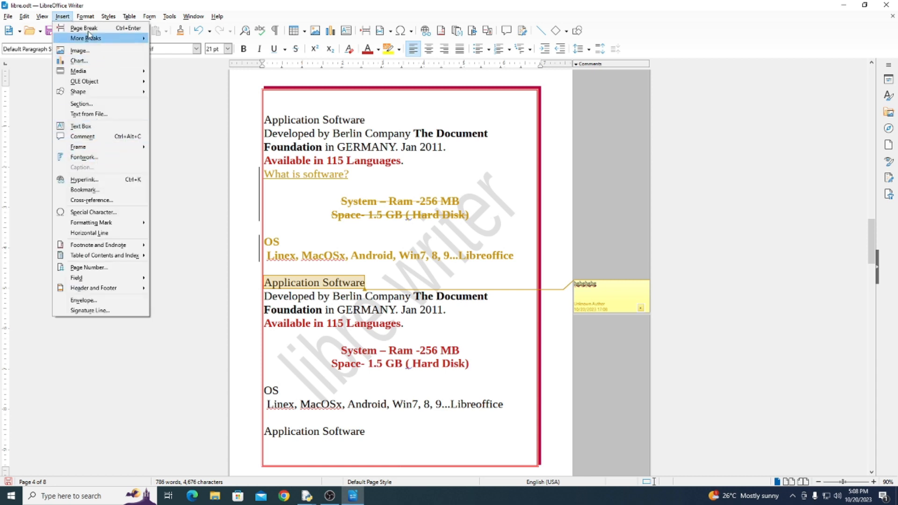
pyautogui.moveTo(45, 20)
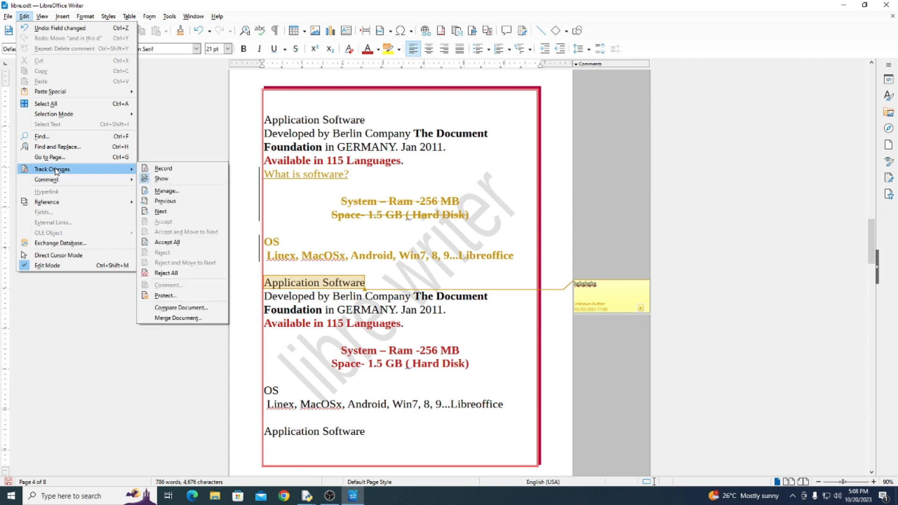
pyautogui.moveTo(56, 180)
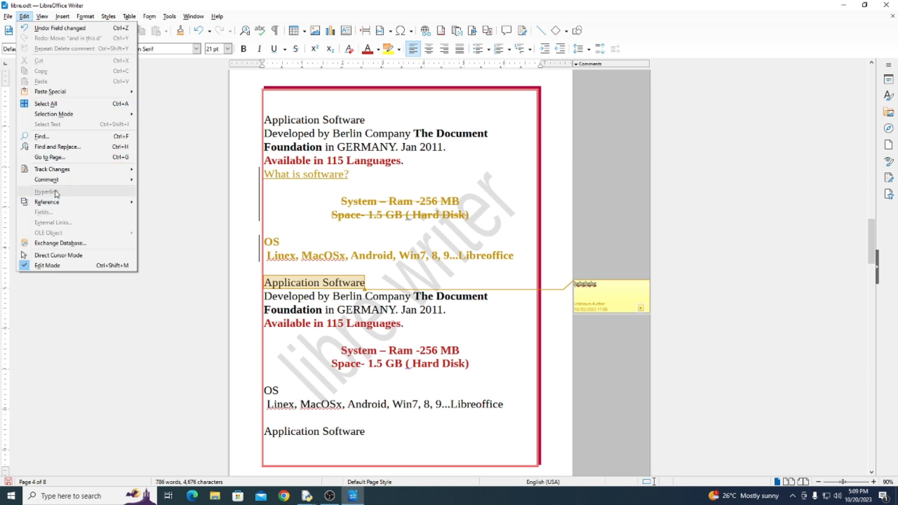
pyautogui.moveTo(55, 206)
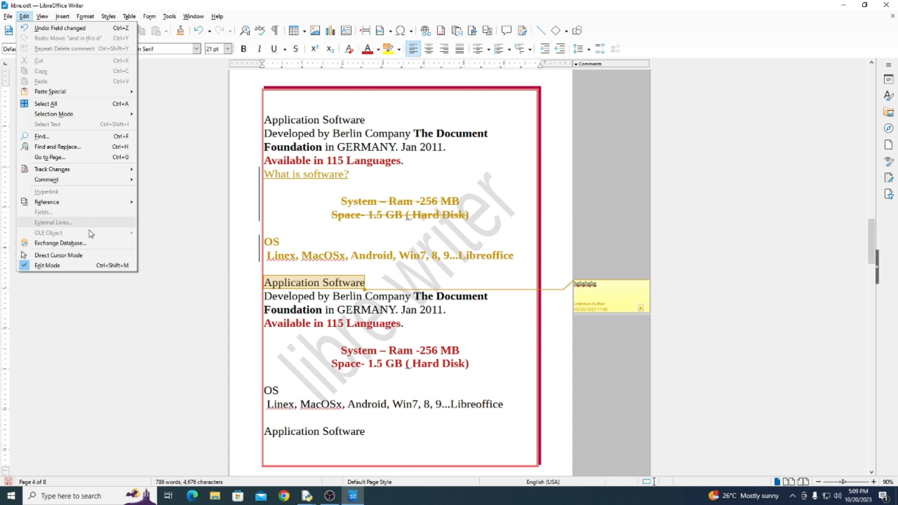
pyautogui.click(73, 255)
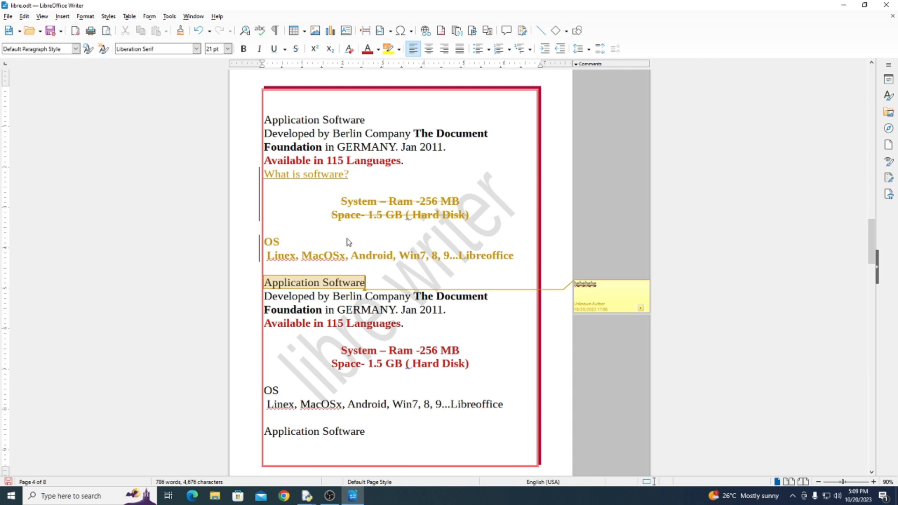
pyautogui.click(373, 255)
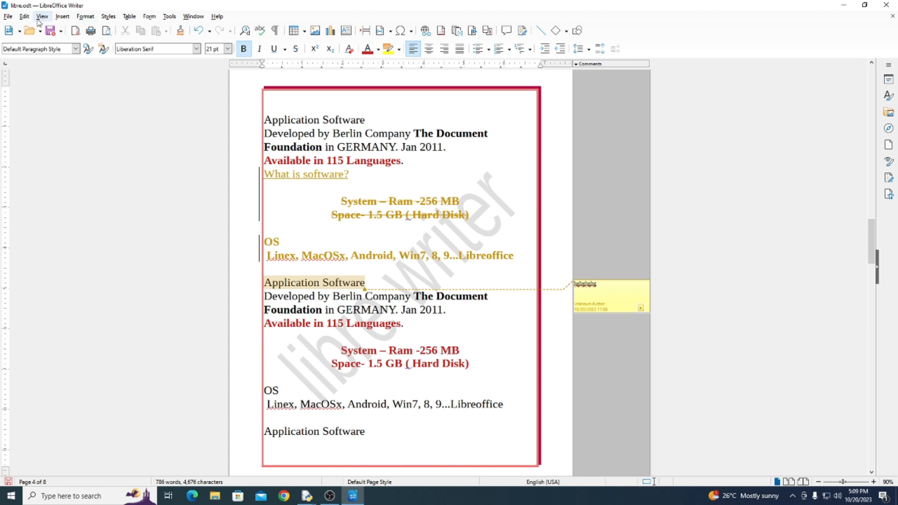
# Switch Direct Cursor Mode back off for the document
pyautogui.click(25, 17)
pyautogui.click(54, 258)
pyautogui.click(24, 17)
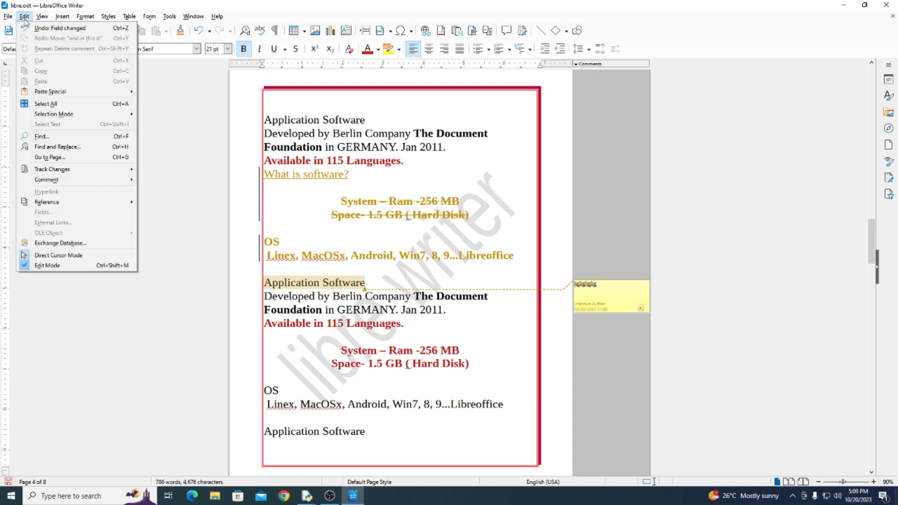
pyautogui.click(60, 256)
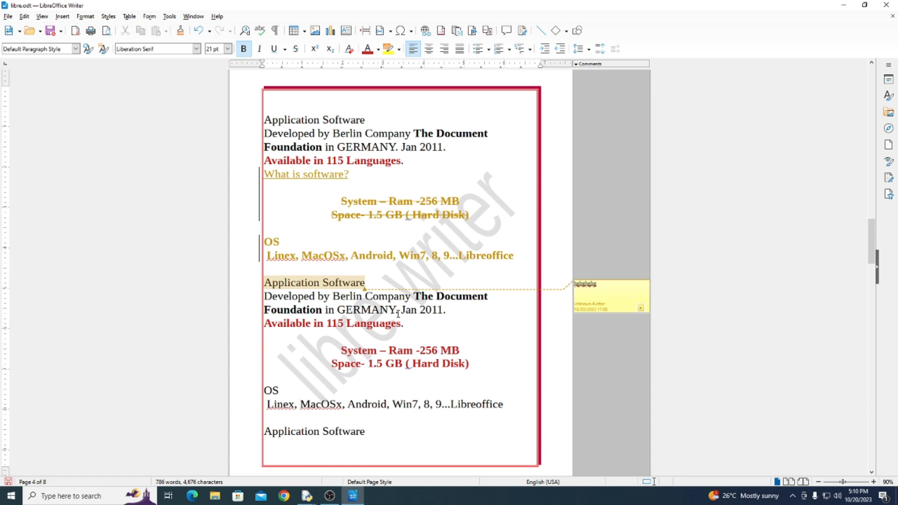
# Turn off Edit Mode to make the document read-only, saving the changes to libre.odt
pyautogui.click(25, 17)
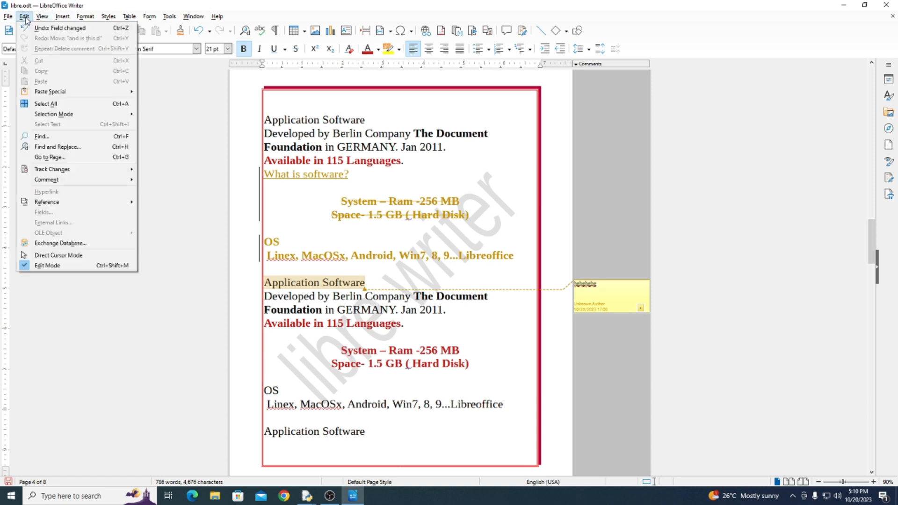
pyautogui.click(69, 265)
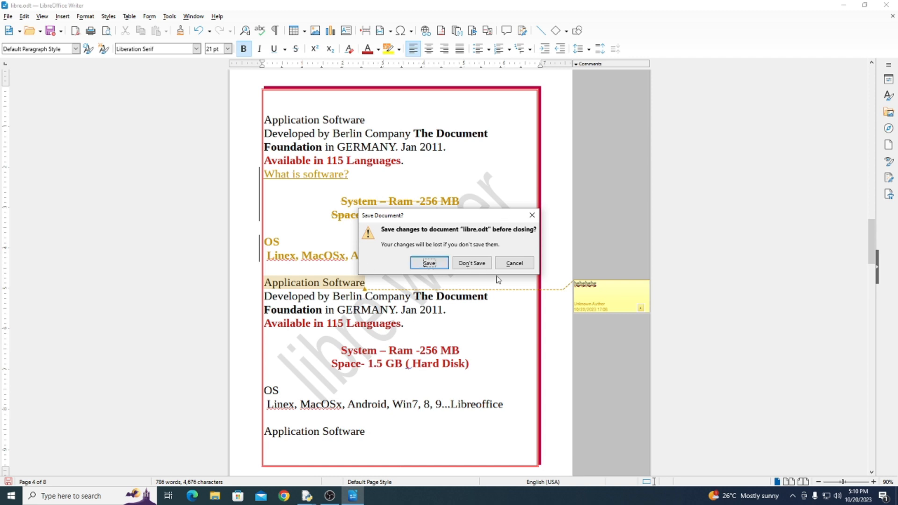
pyautogui.click(429, 263)
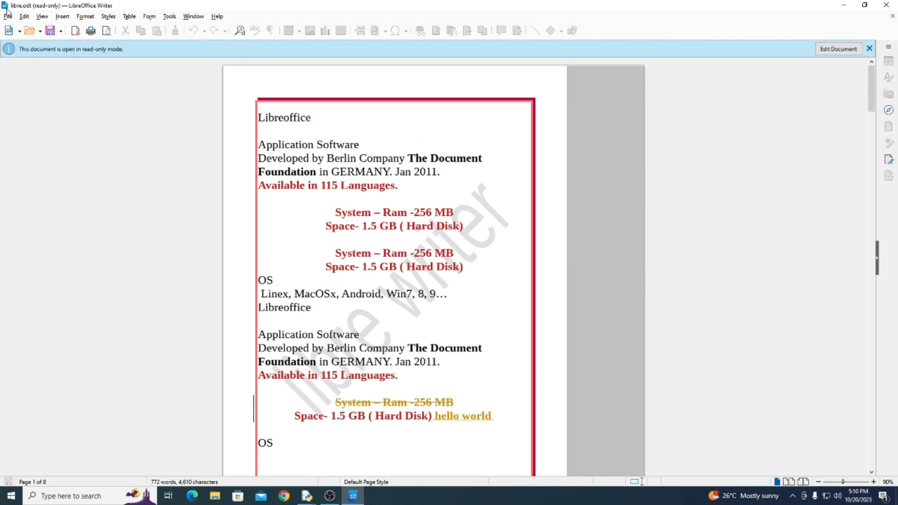
pyautogui.click(25, 16)
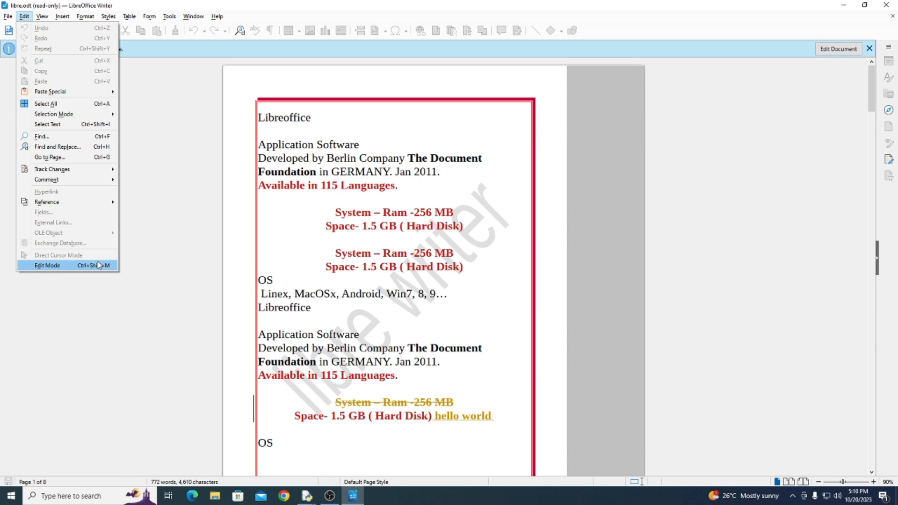
pyautogui.click(286, 251)
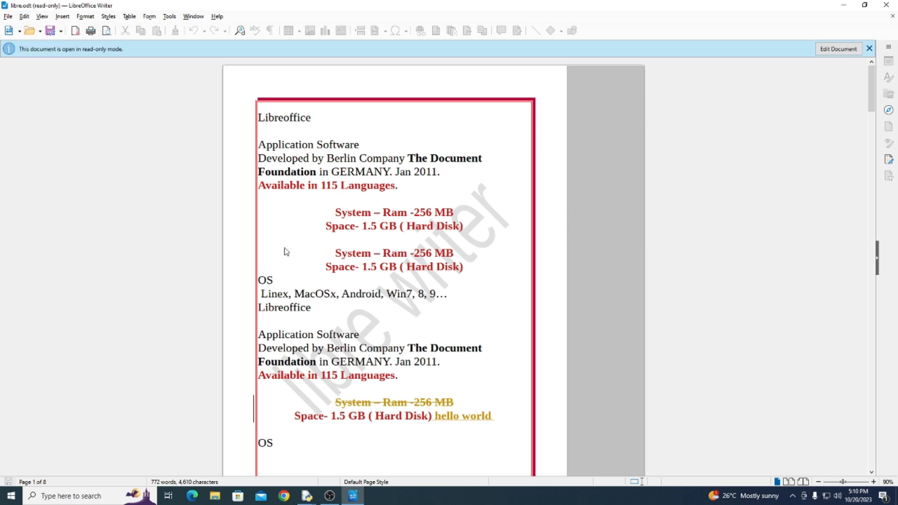
pyautogui.click(23, 16)
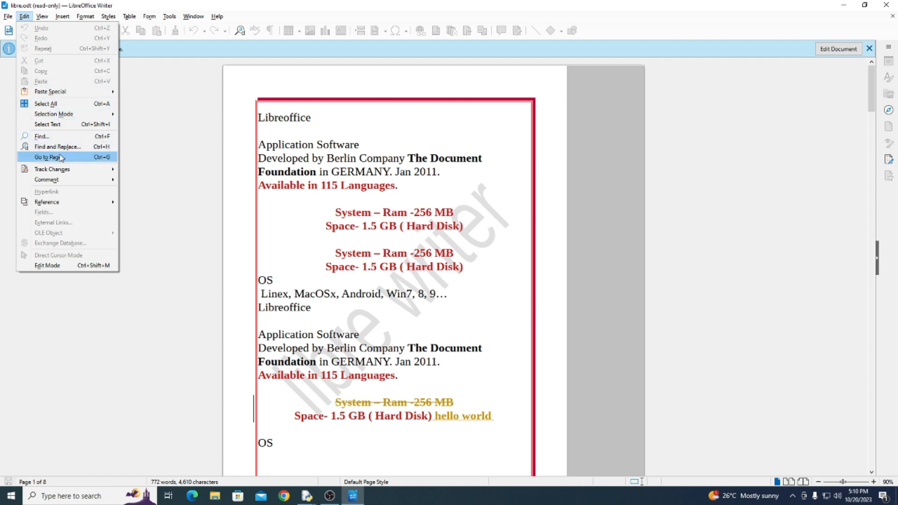
pyautogui.moveTo(63, 174)
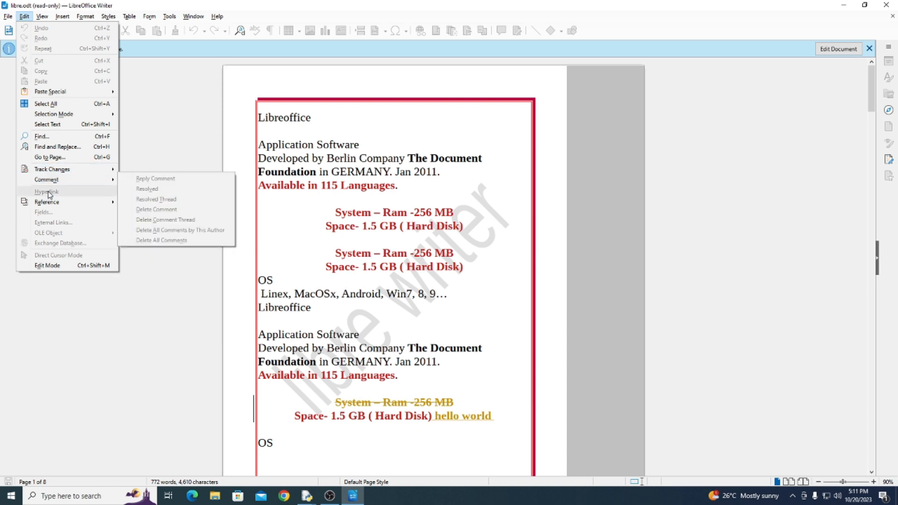
pyautogui.moveTo(40, 17)
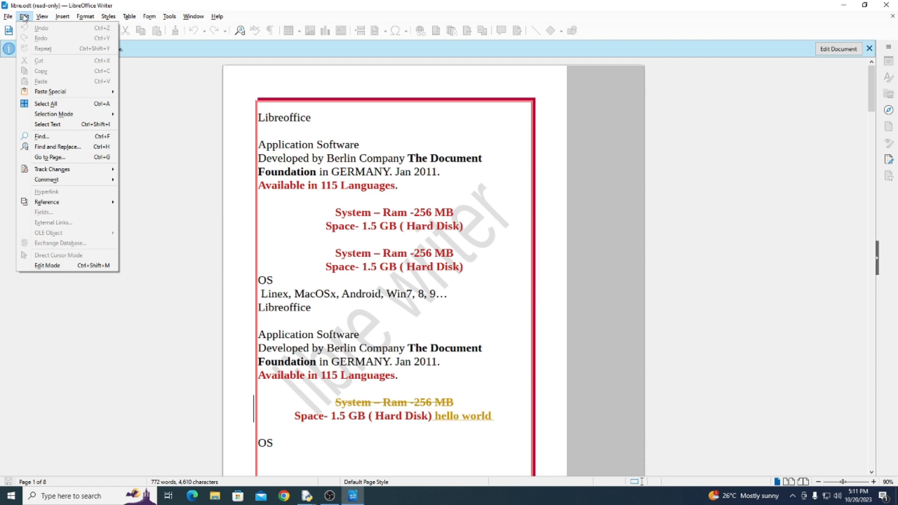
pyautogui.moveTo(63, 16)
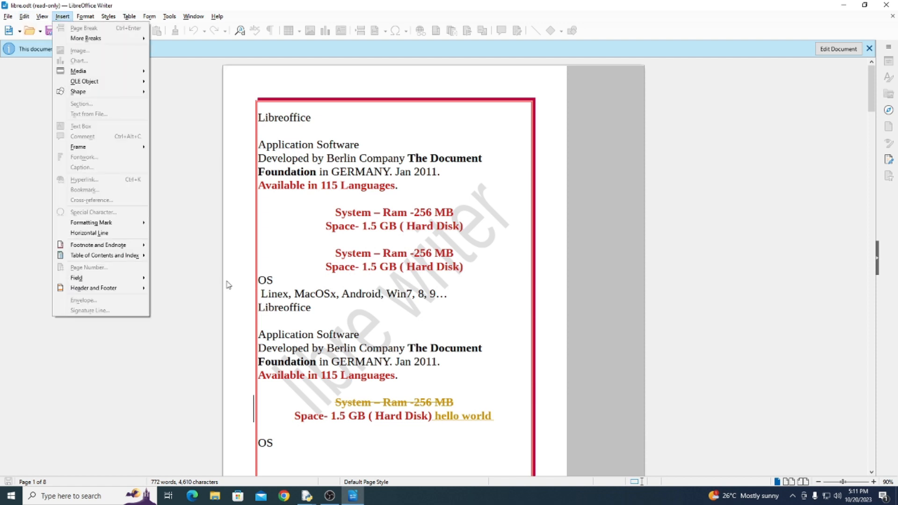